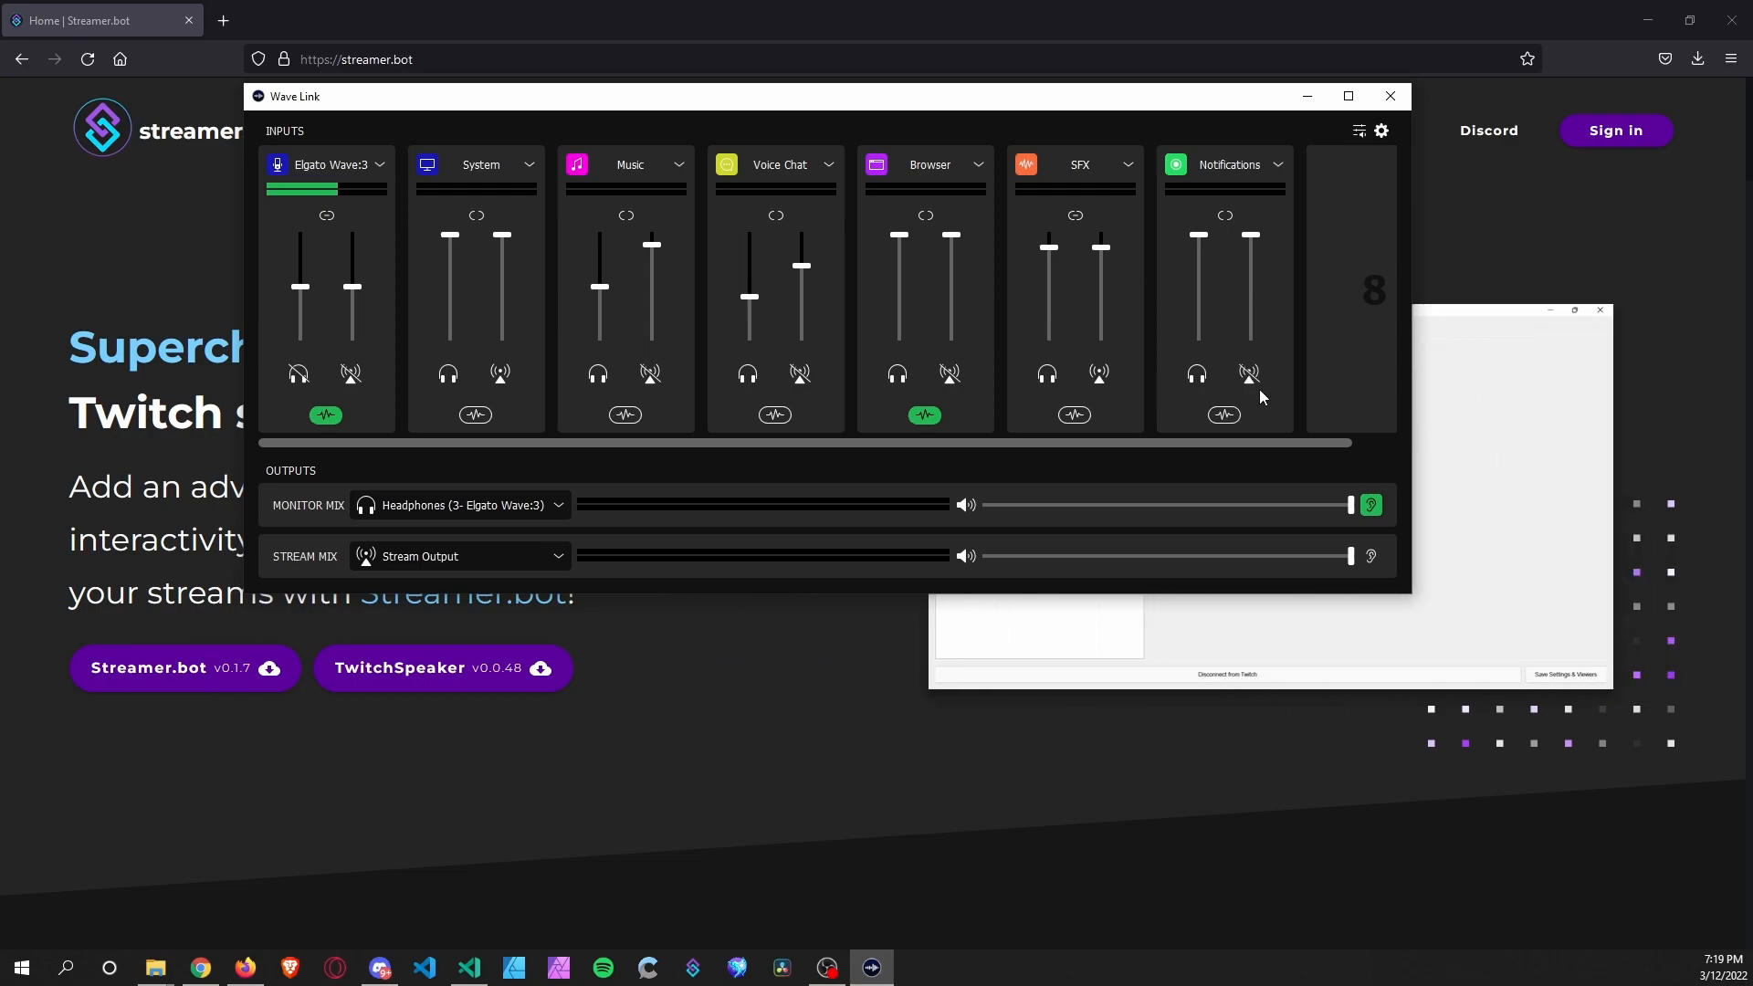
# Lower the Wave Link Notifications volume to about half, then bring Firefox to the front.
pyautogui.moveTo(1200, 235); pyautogui.dragTo(1209, 290)
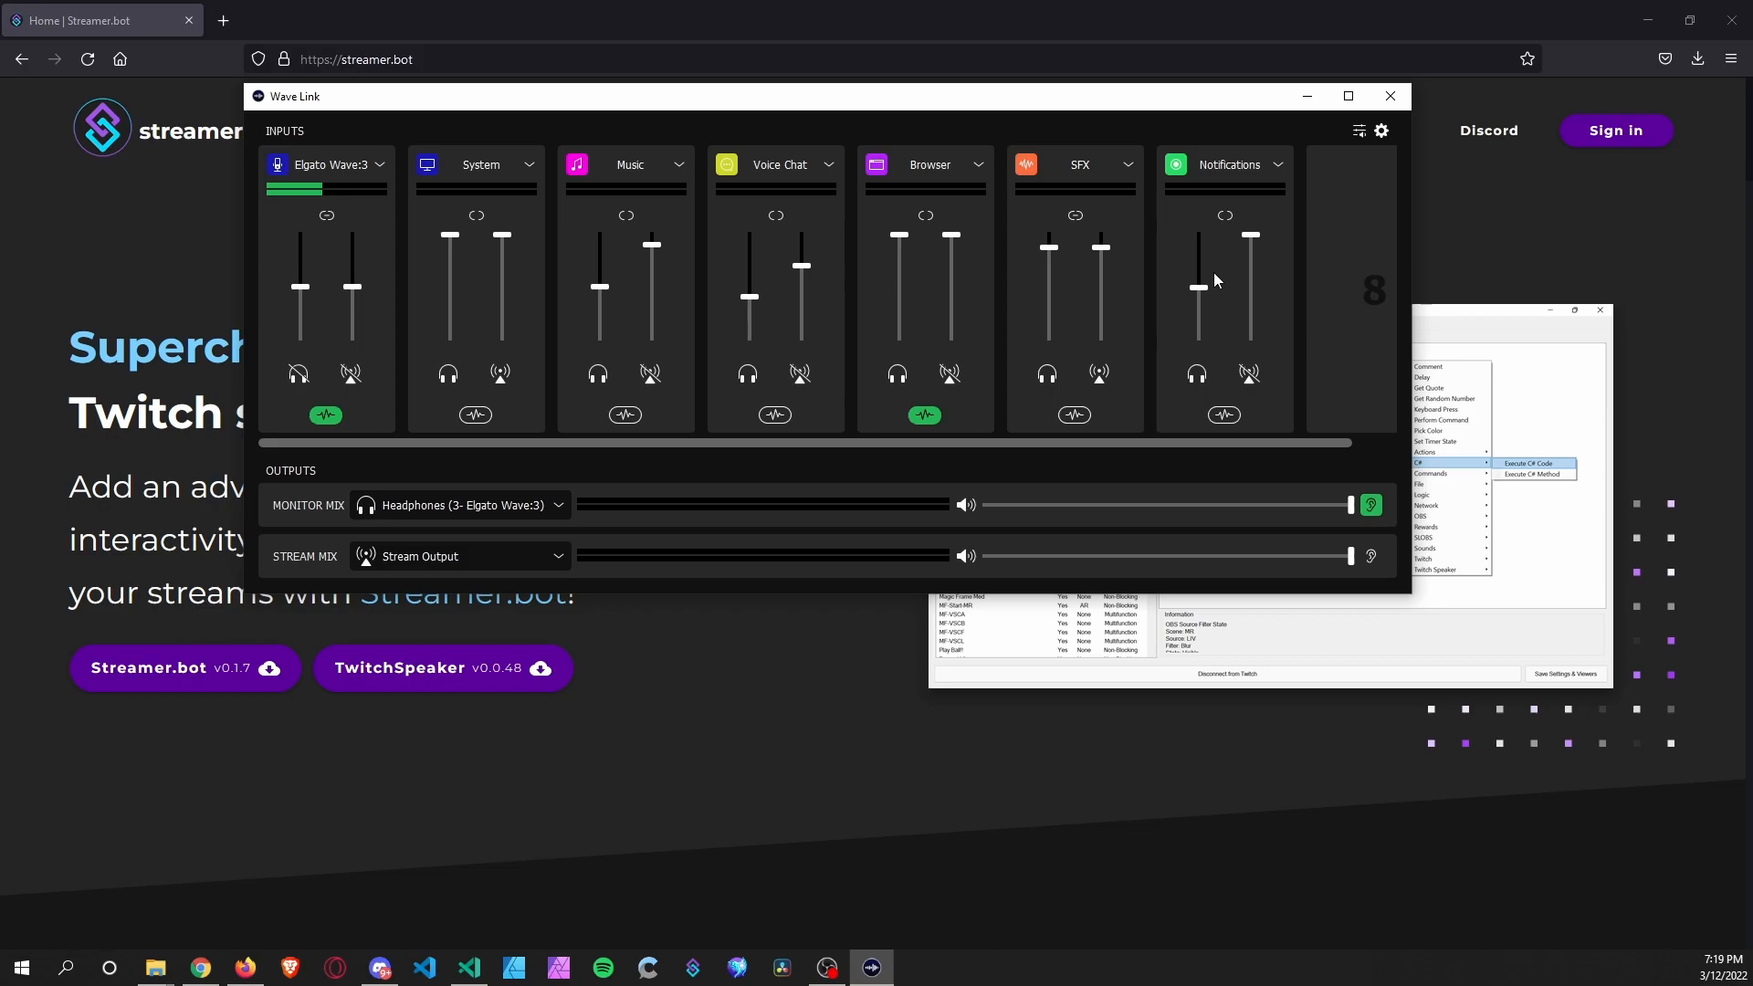
pyautogui.click(467, 24)
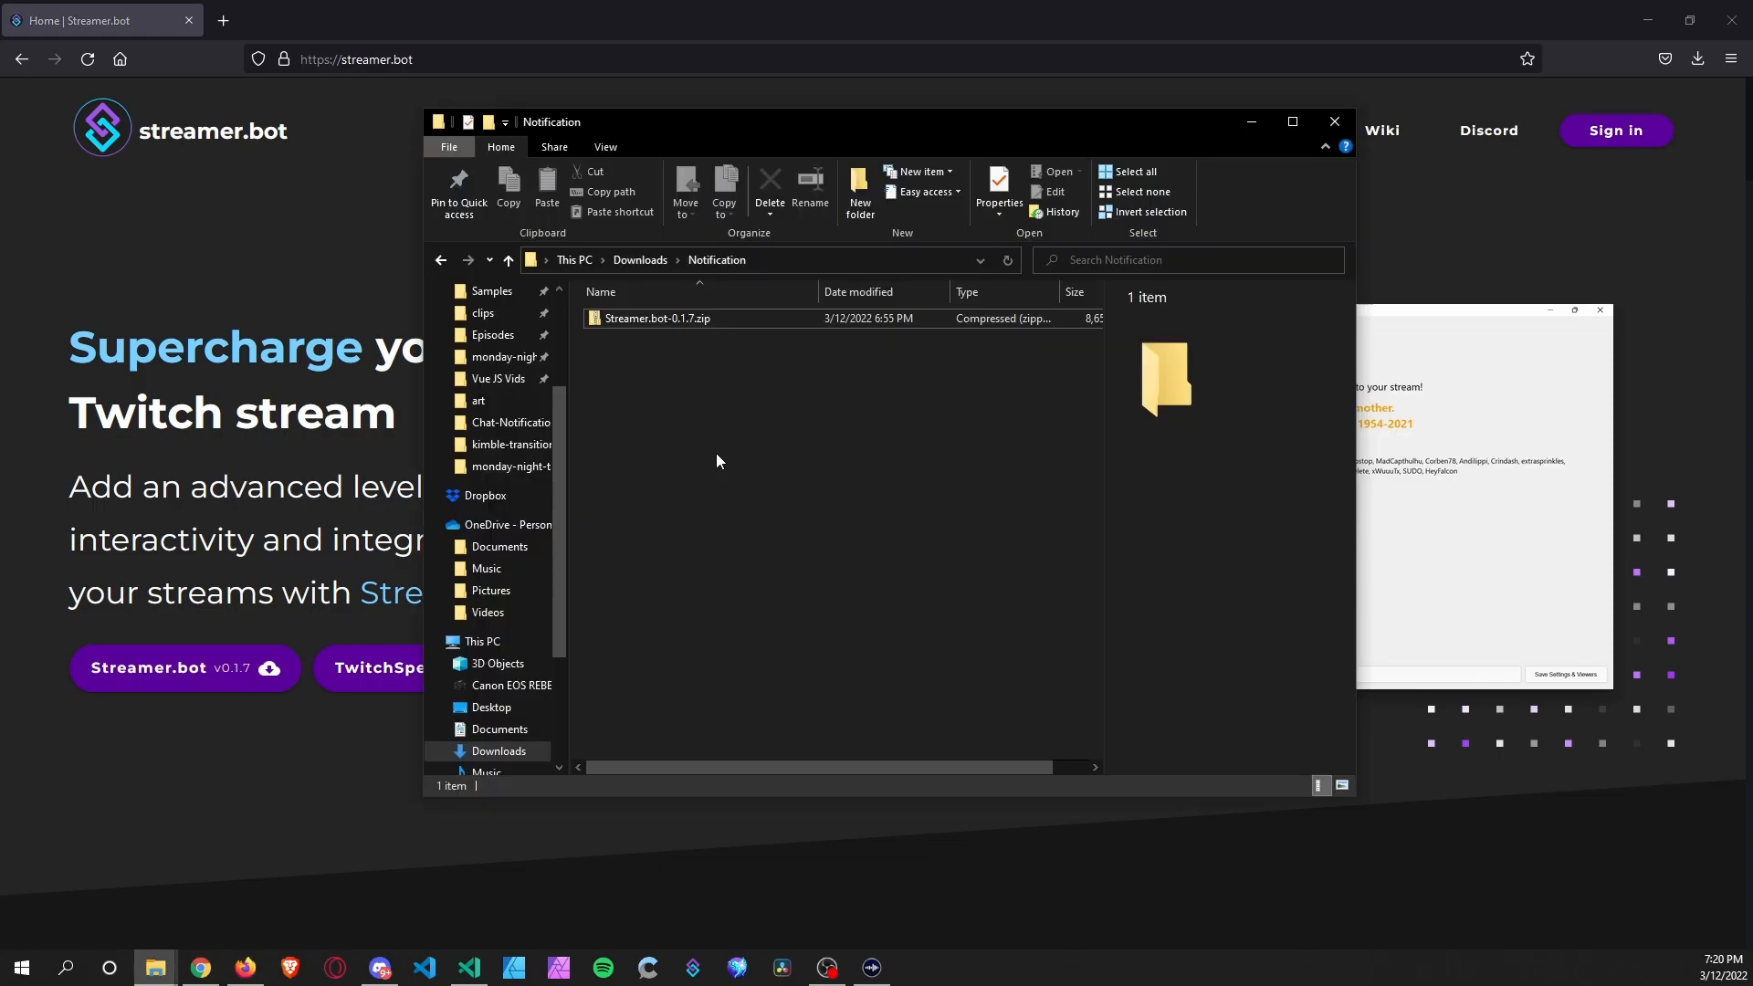
# Extract Streamer.bot-0.1.7.zip to its own folder with 7-Zip.
pyautogui.rightClick(677, 318)
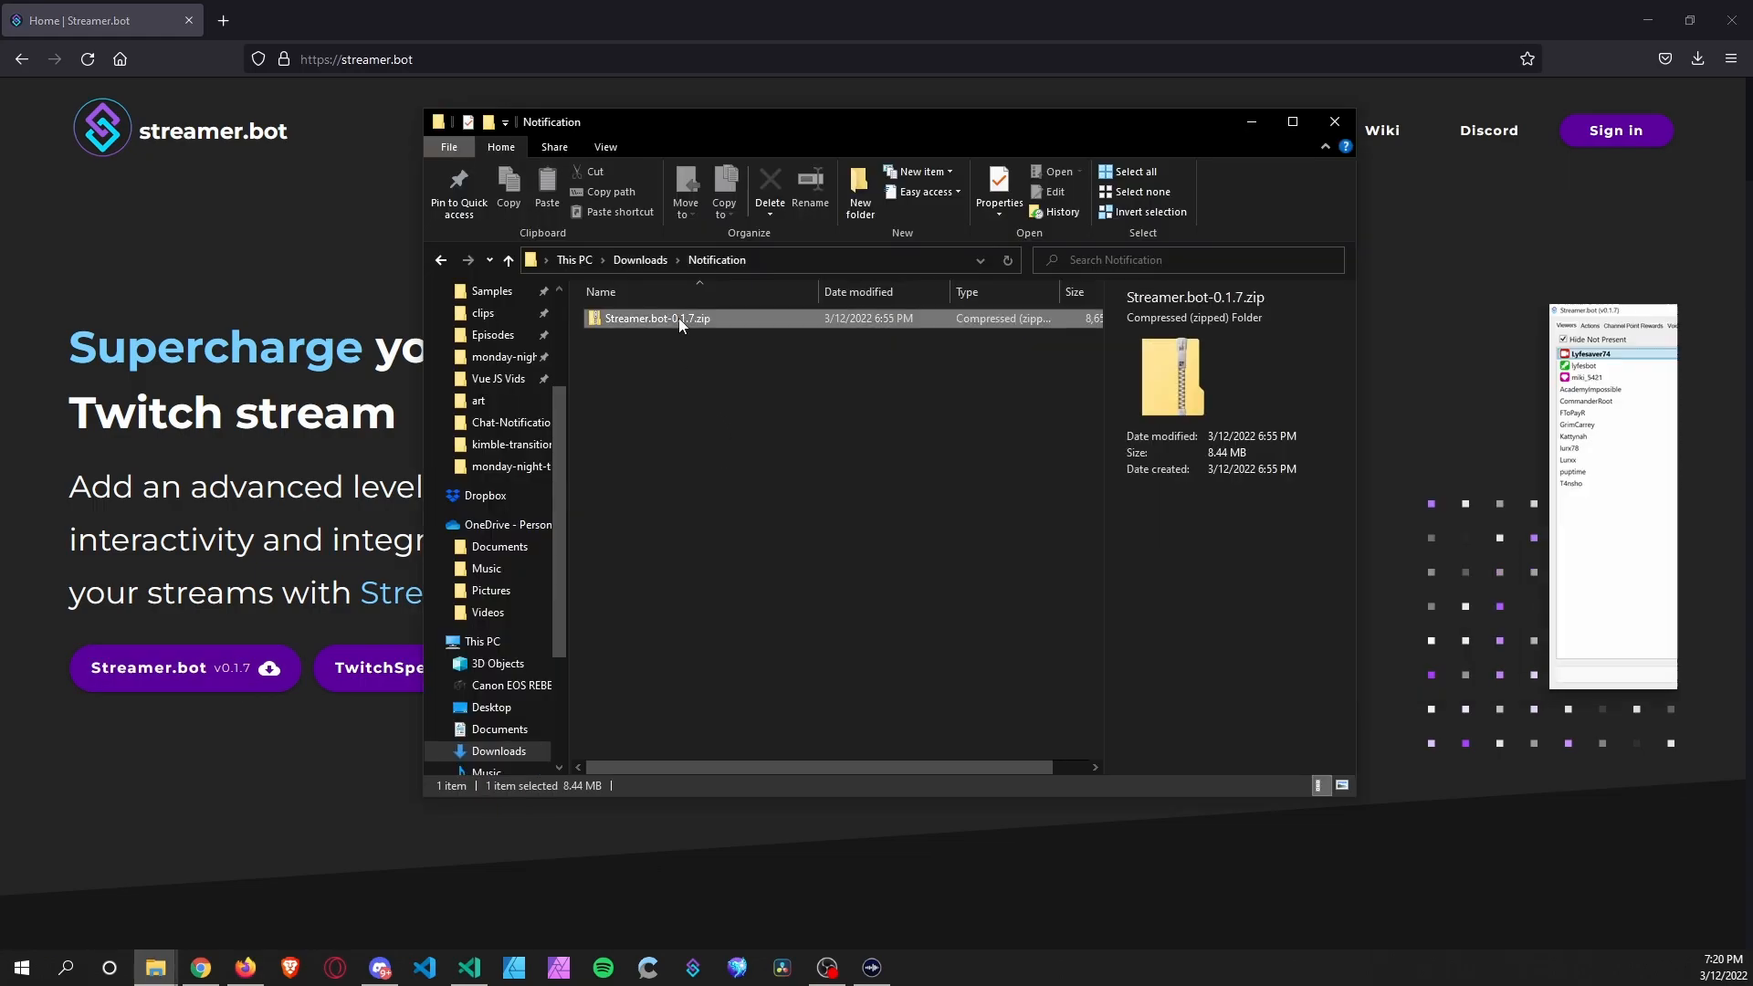
pyautogui.moveTo(855, 458)
pyautogui.click(1033, 541)
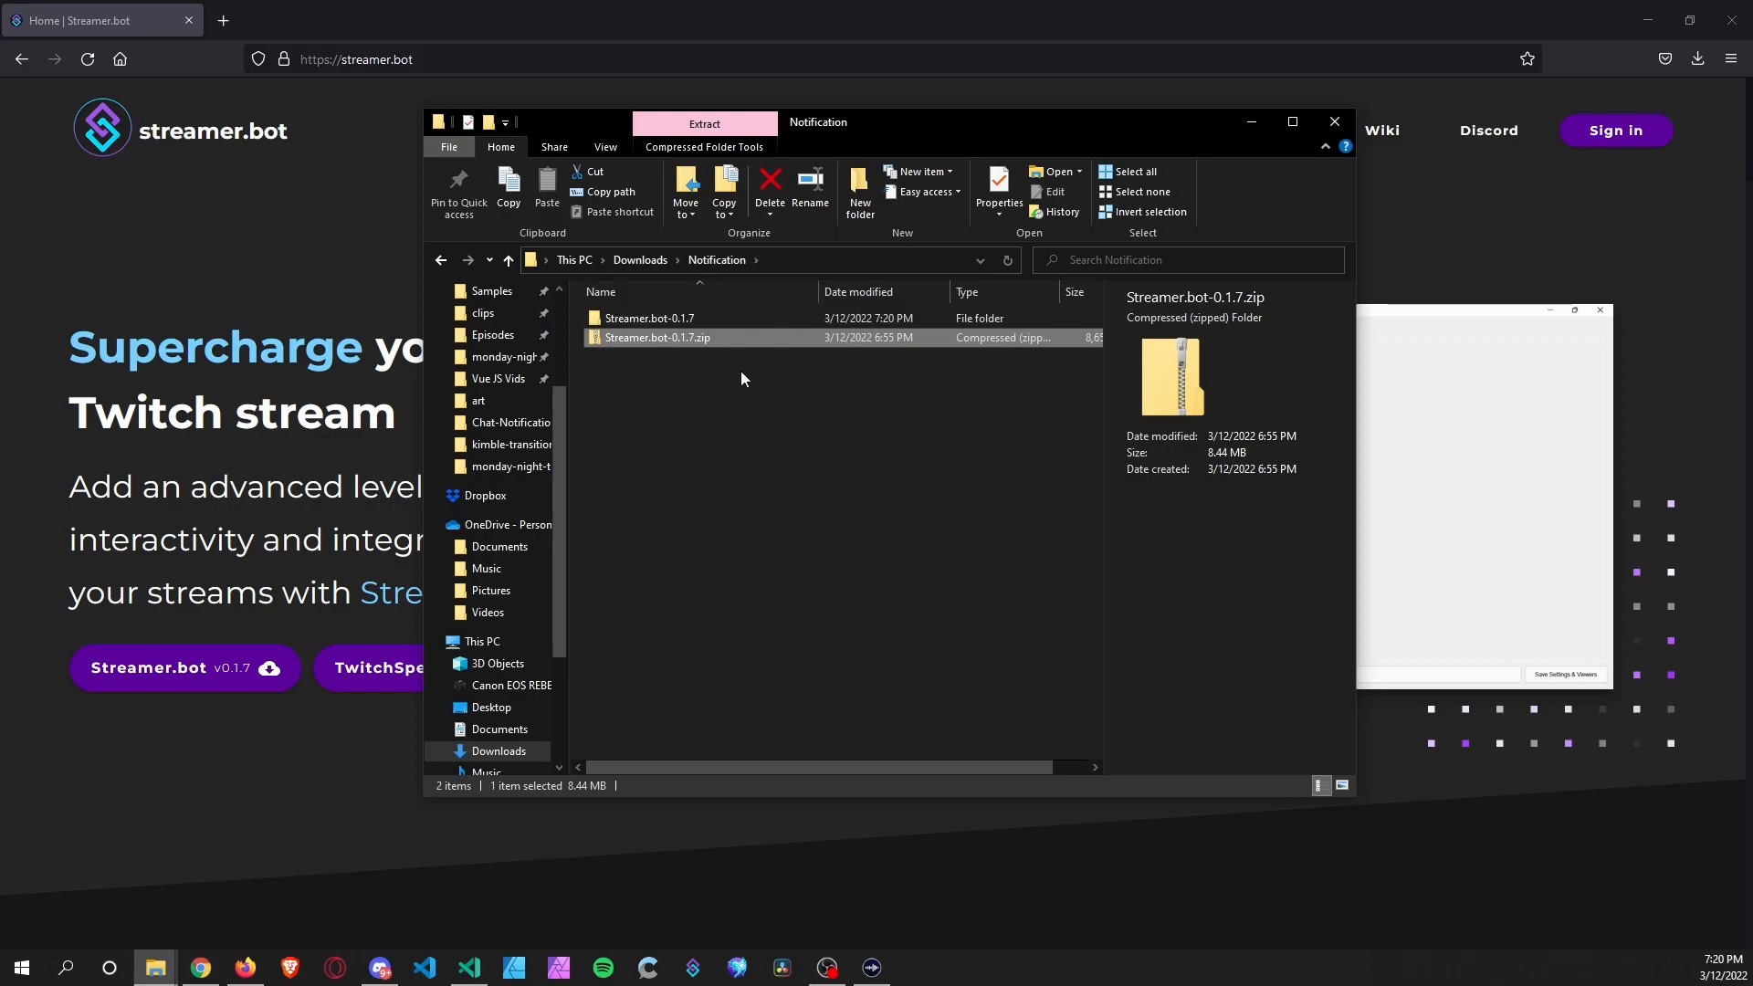
# Launch Streamer.bot.exe from the extracted Streamer.bot-0.1.7 folder.
pyautogui.doubleClick(672, 318)
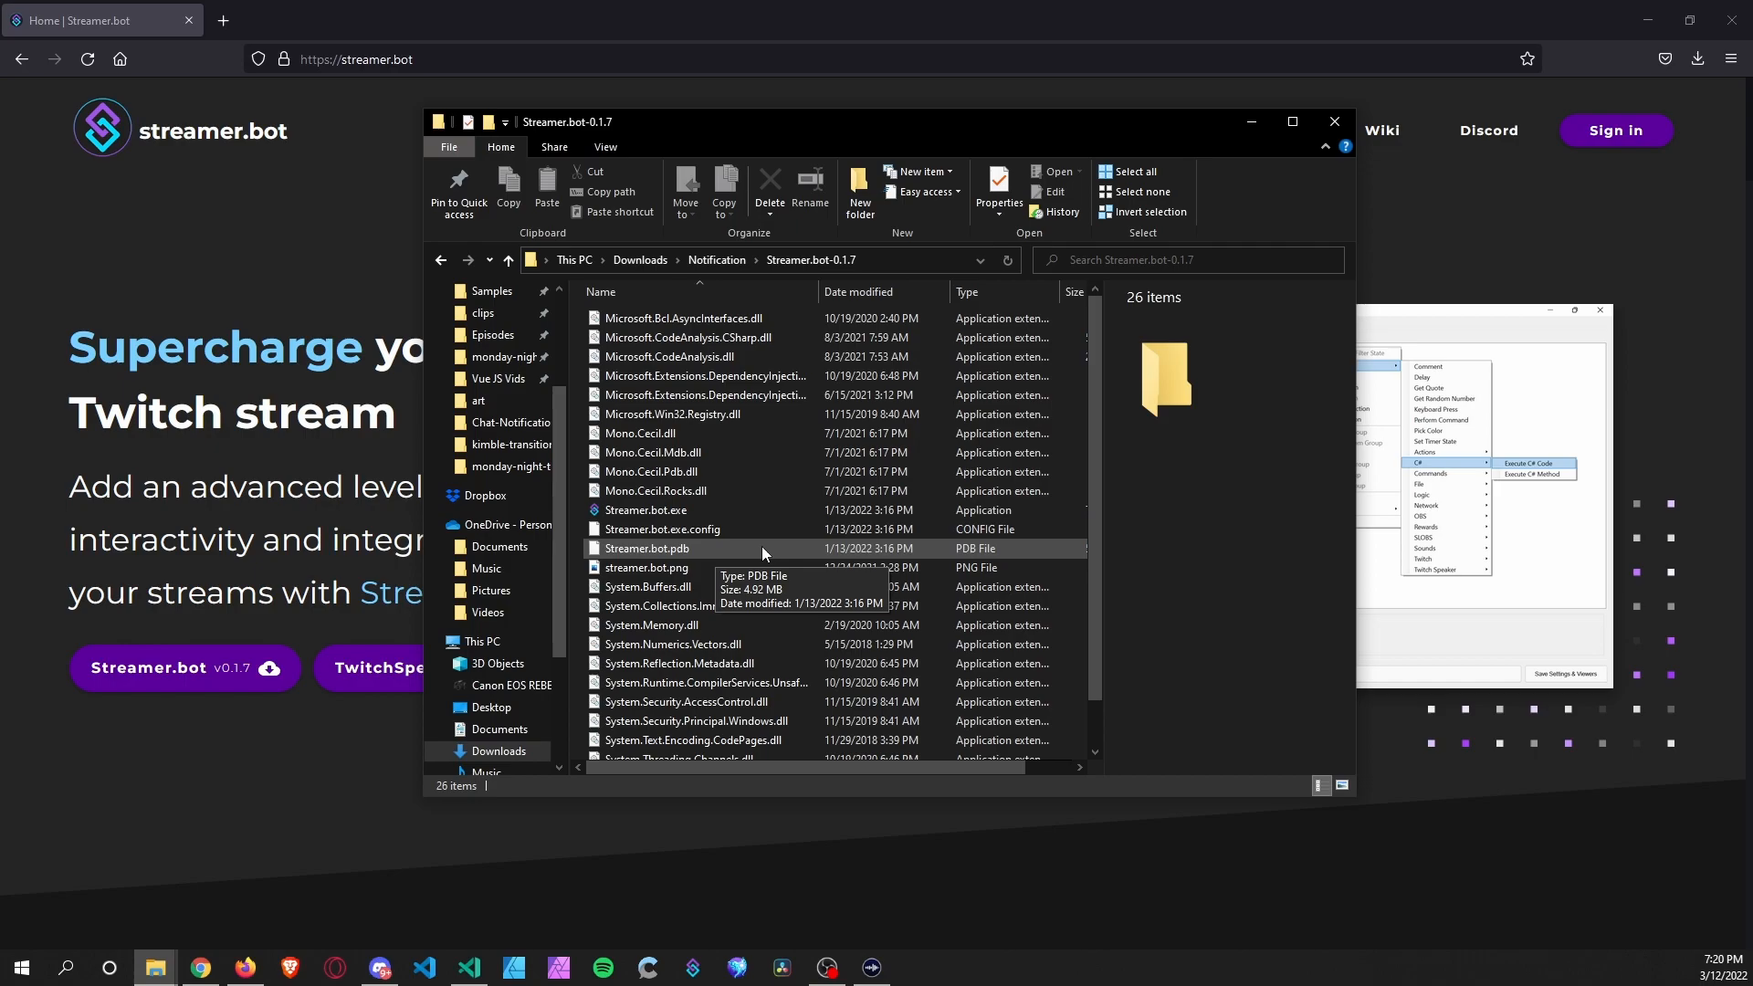
pyautogui.click(672, 511)
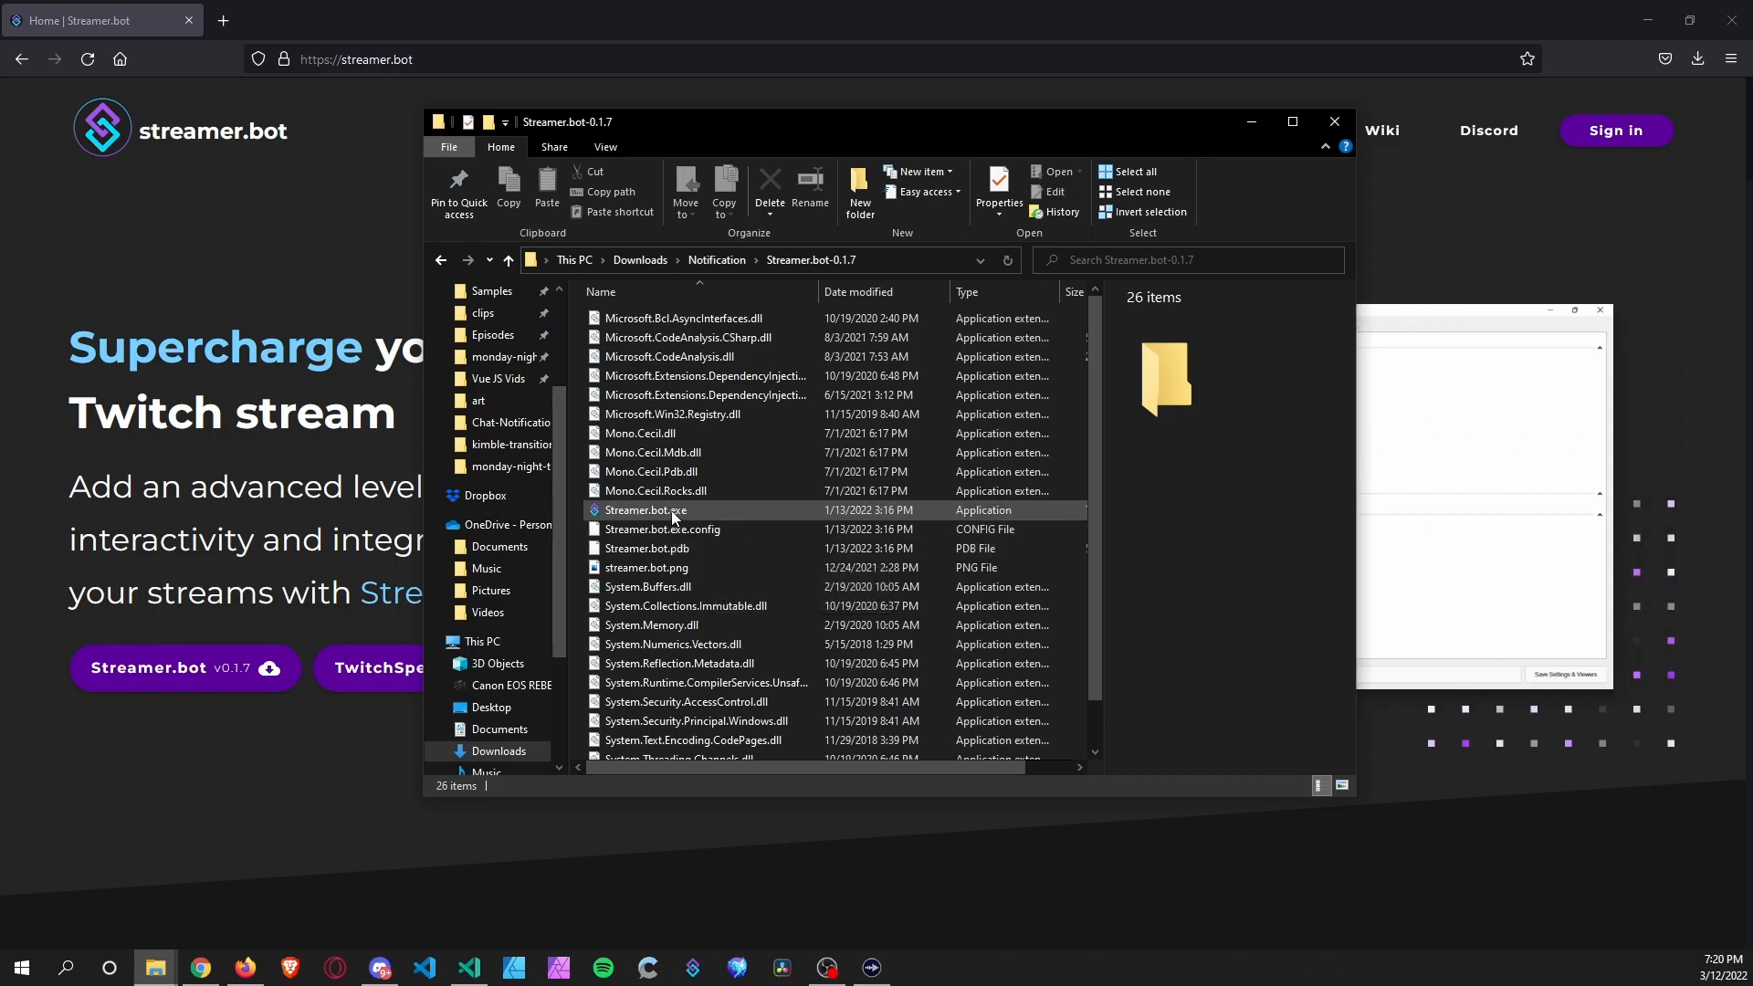
pyautogui.doubleClick(671, 511)
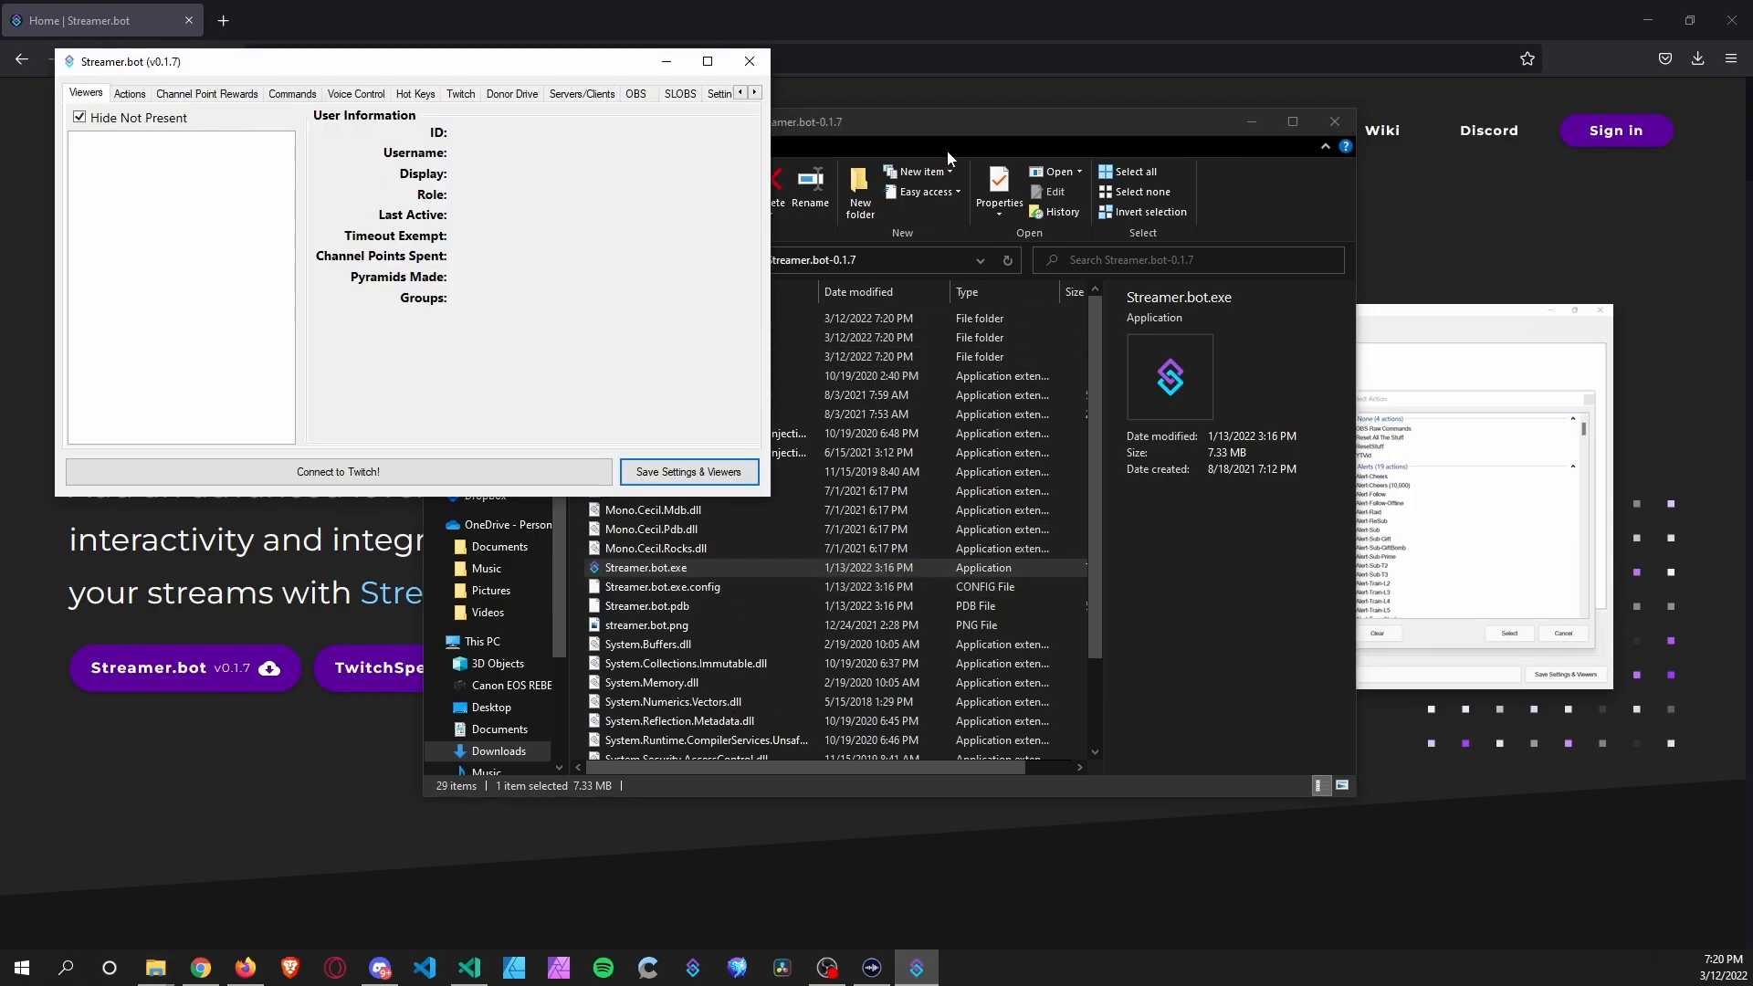
# In Settings, uncheck the SLOBS, Donor Drive, Hot Keys, Voice Control and Commands tabs.
pyautogui.click(929, 126)
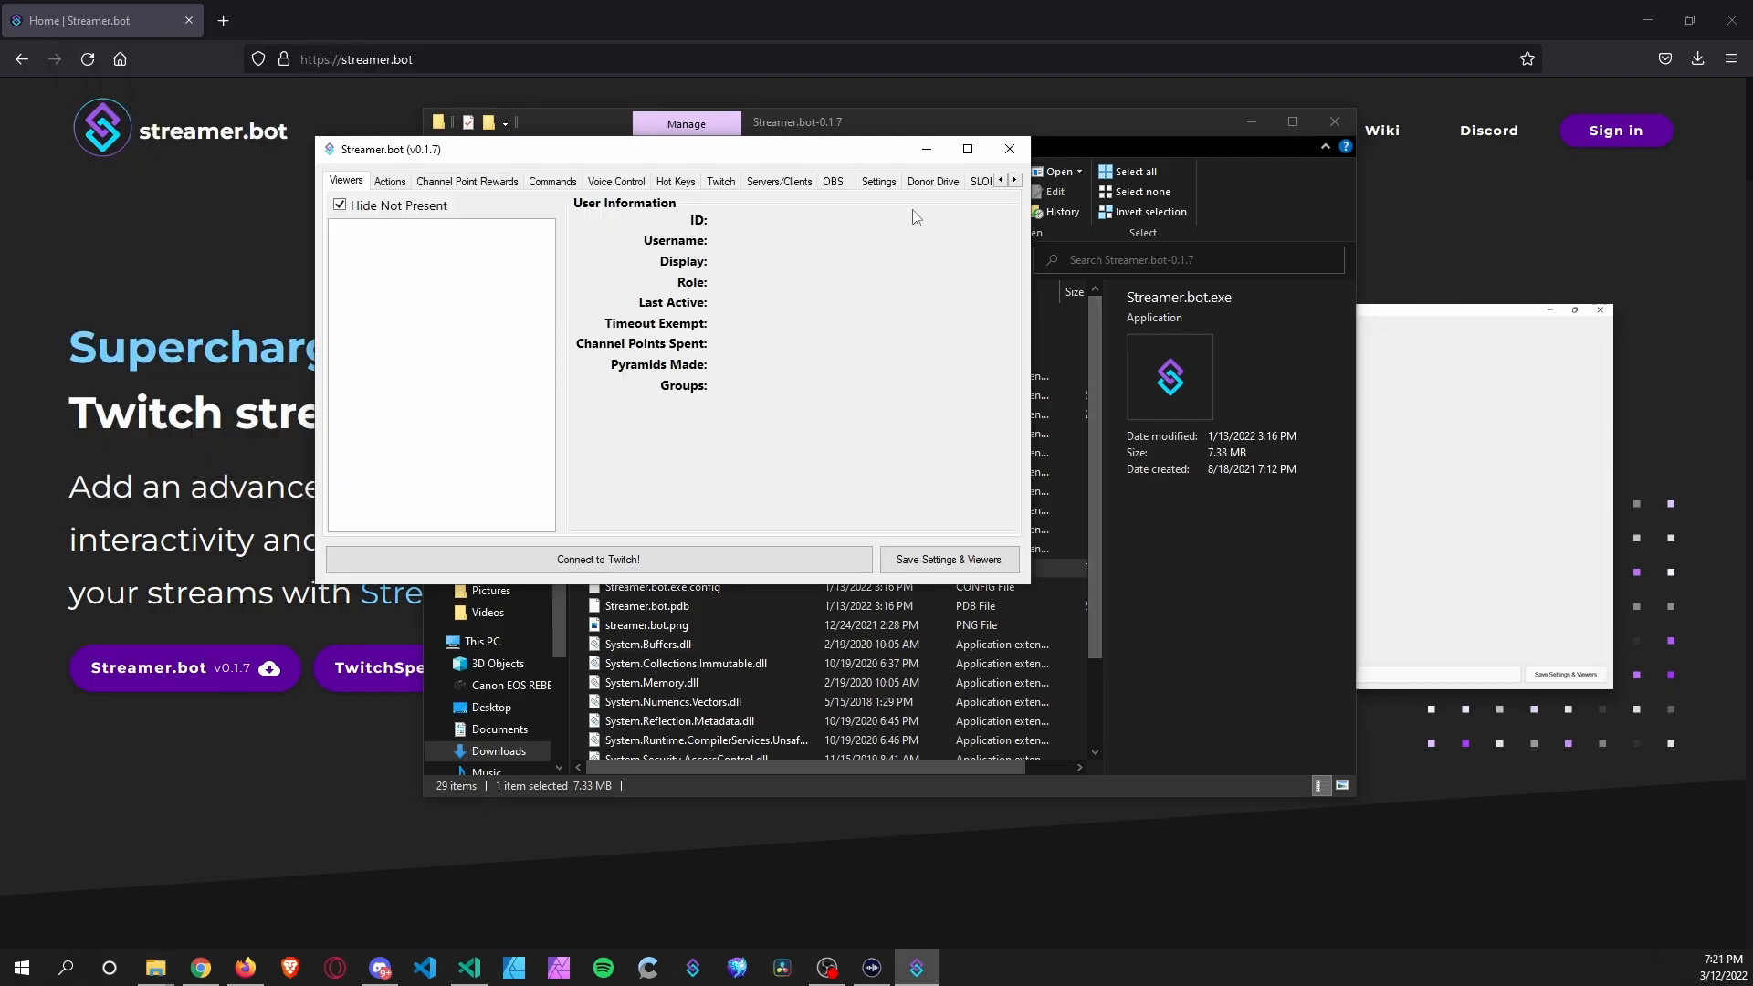
pyautogui.click(878, 182)
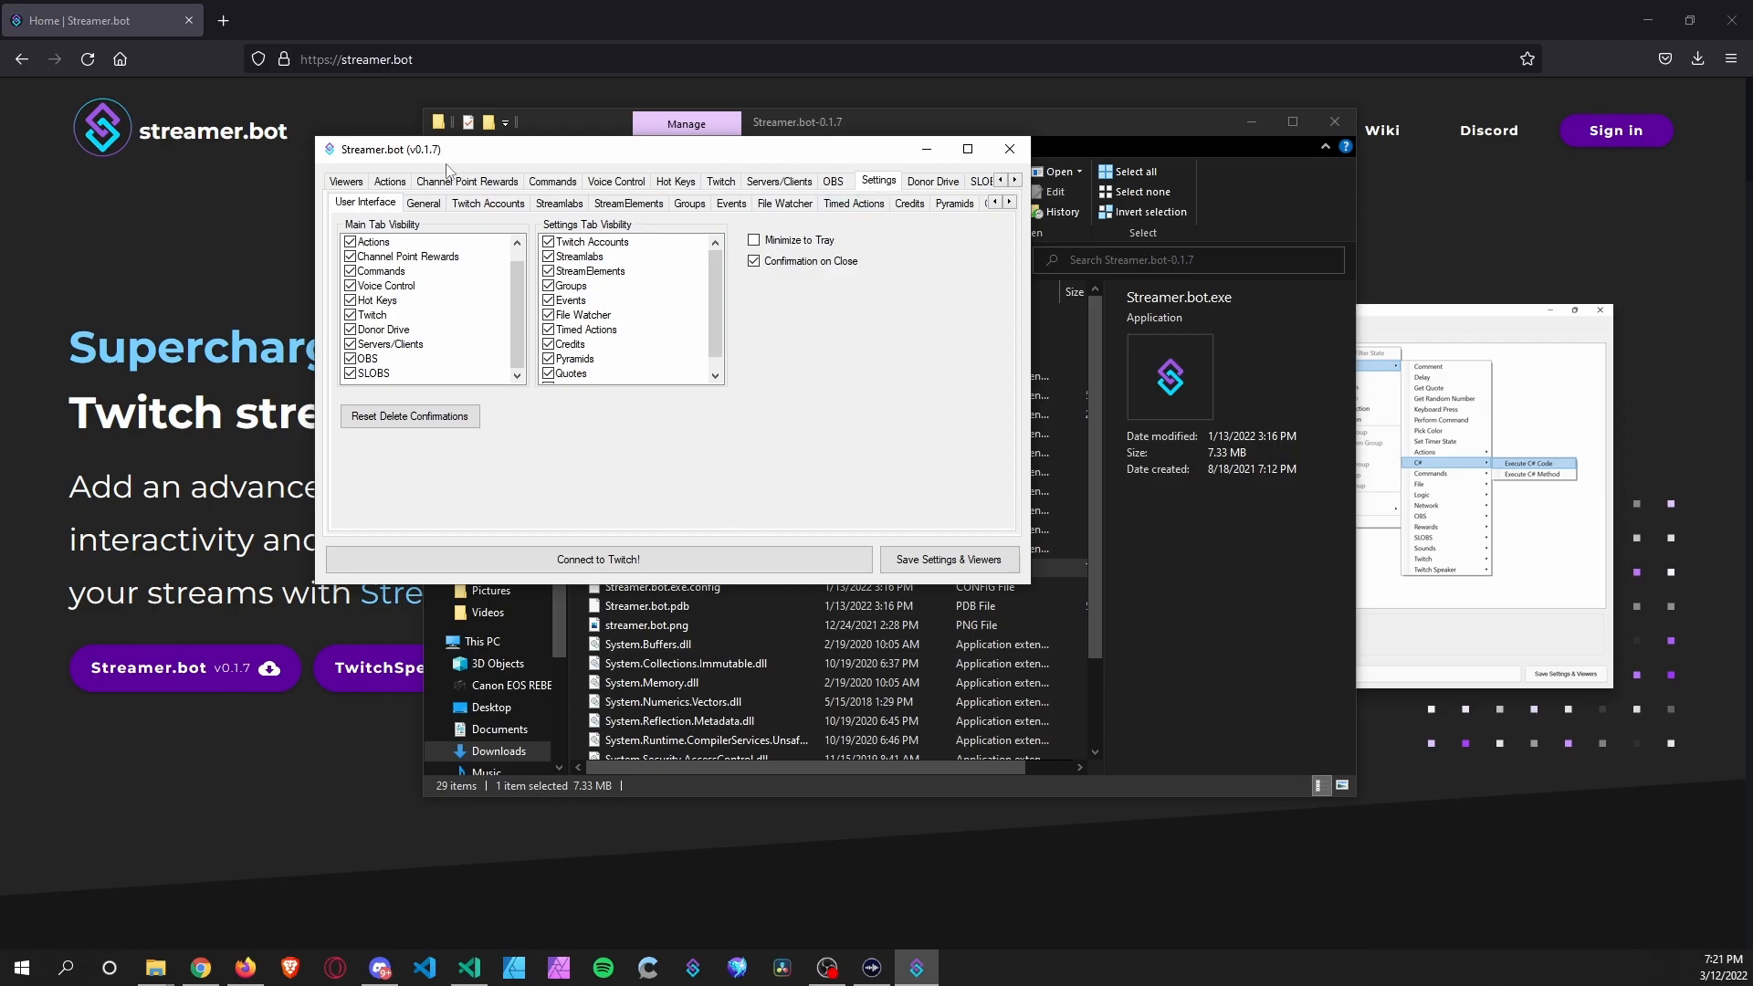
pyautogui.click(361, 376)
pyautogui.click(352, 330)
pyautogui.click(350, 300)
pyautogui.click(349, 285)
pyautogui.click(349, 271)
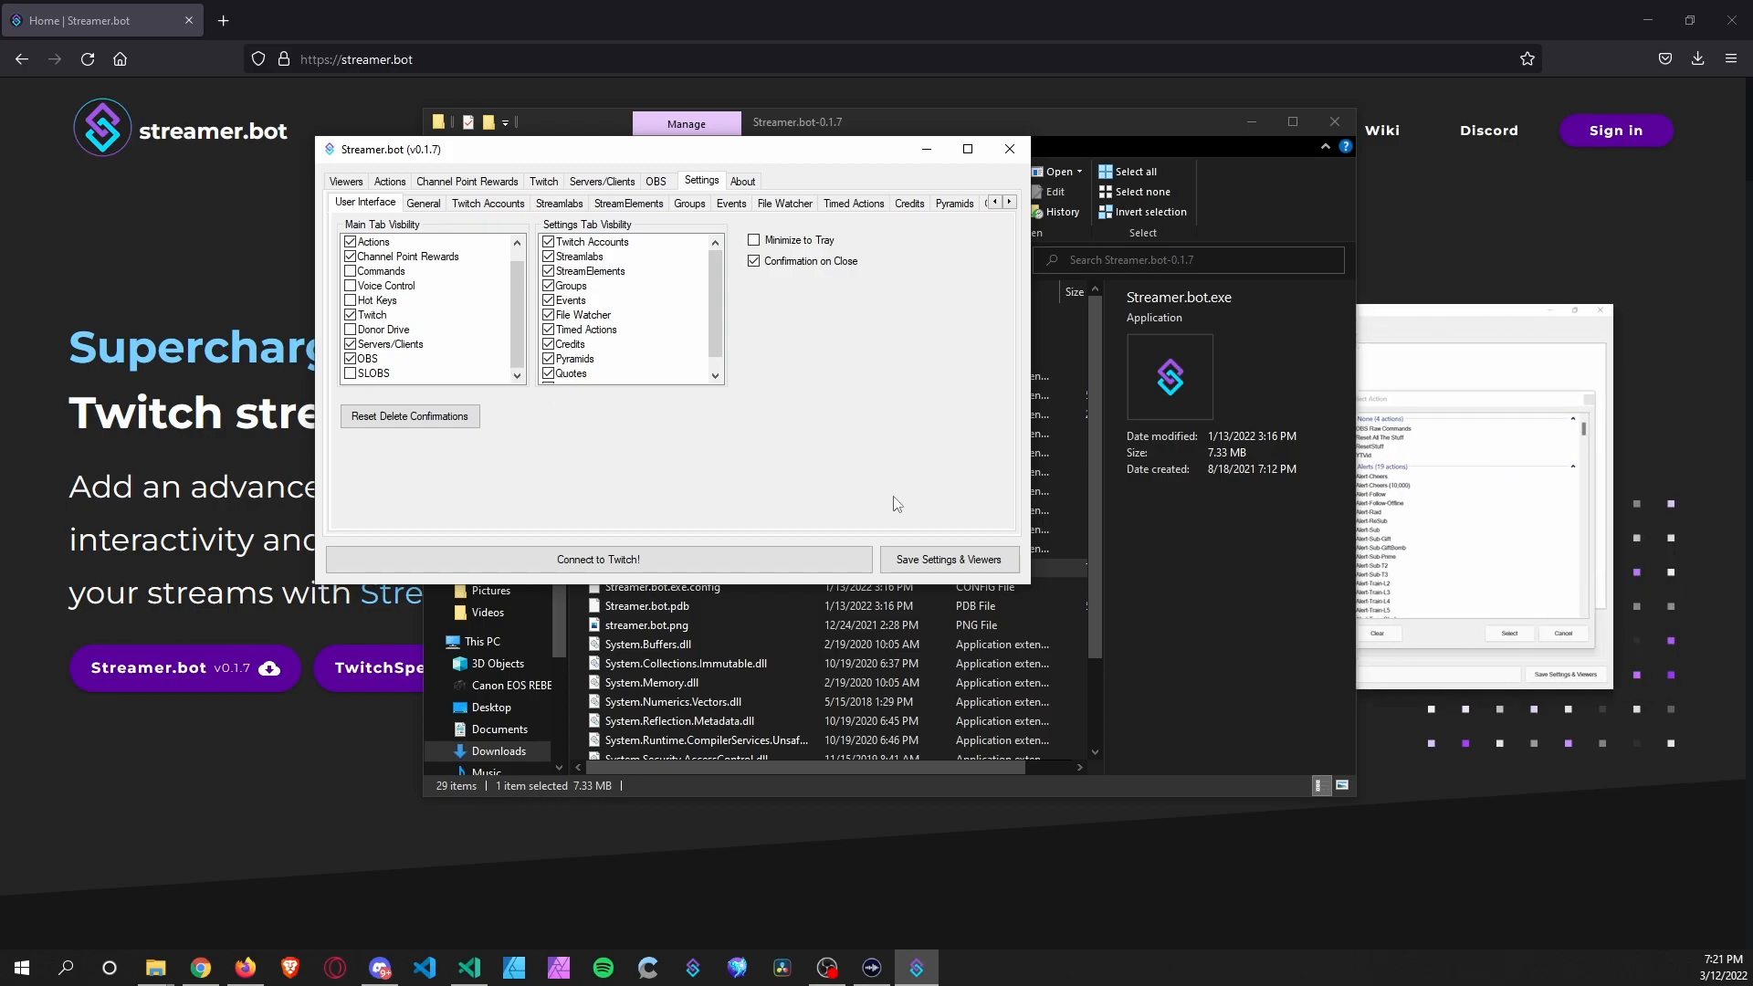
# Connect the broadcaster account under Settings > Twitch Accounts, then enable Events.
pyautogui.click(476, 206)
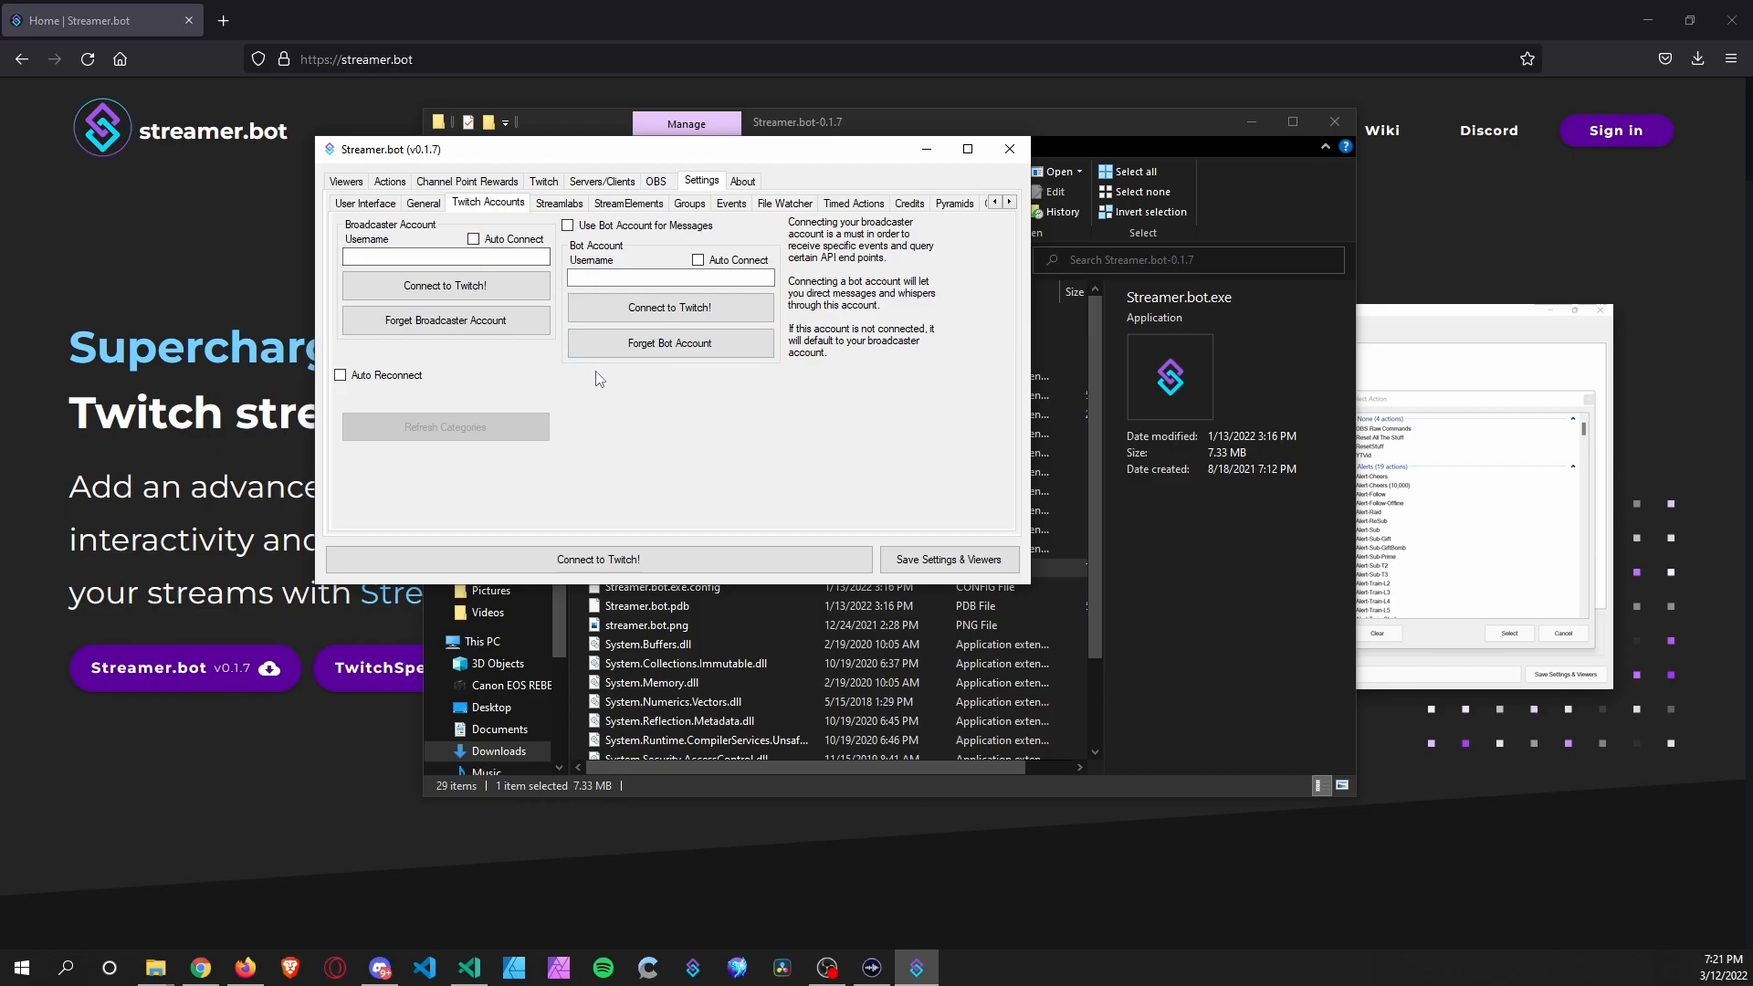
pyautogui.click(469, 286)
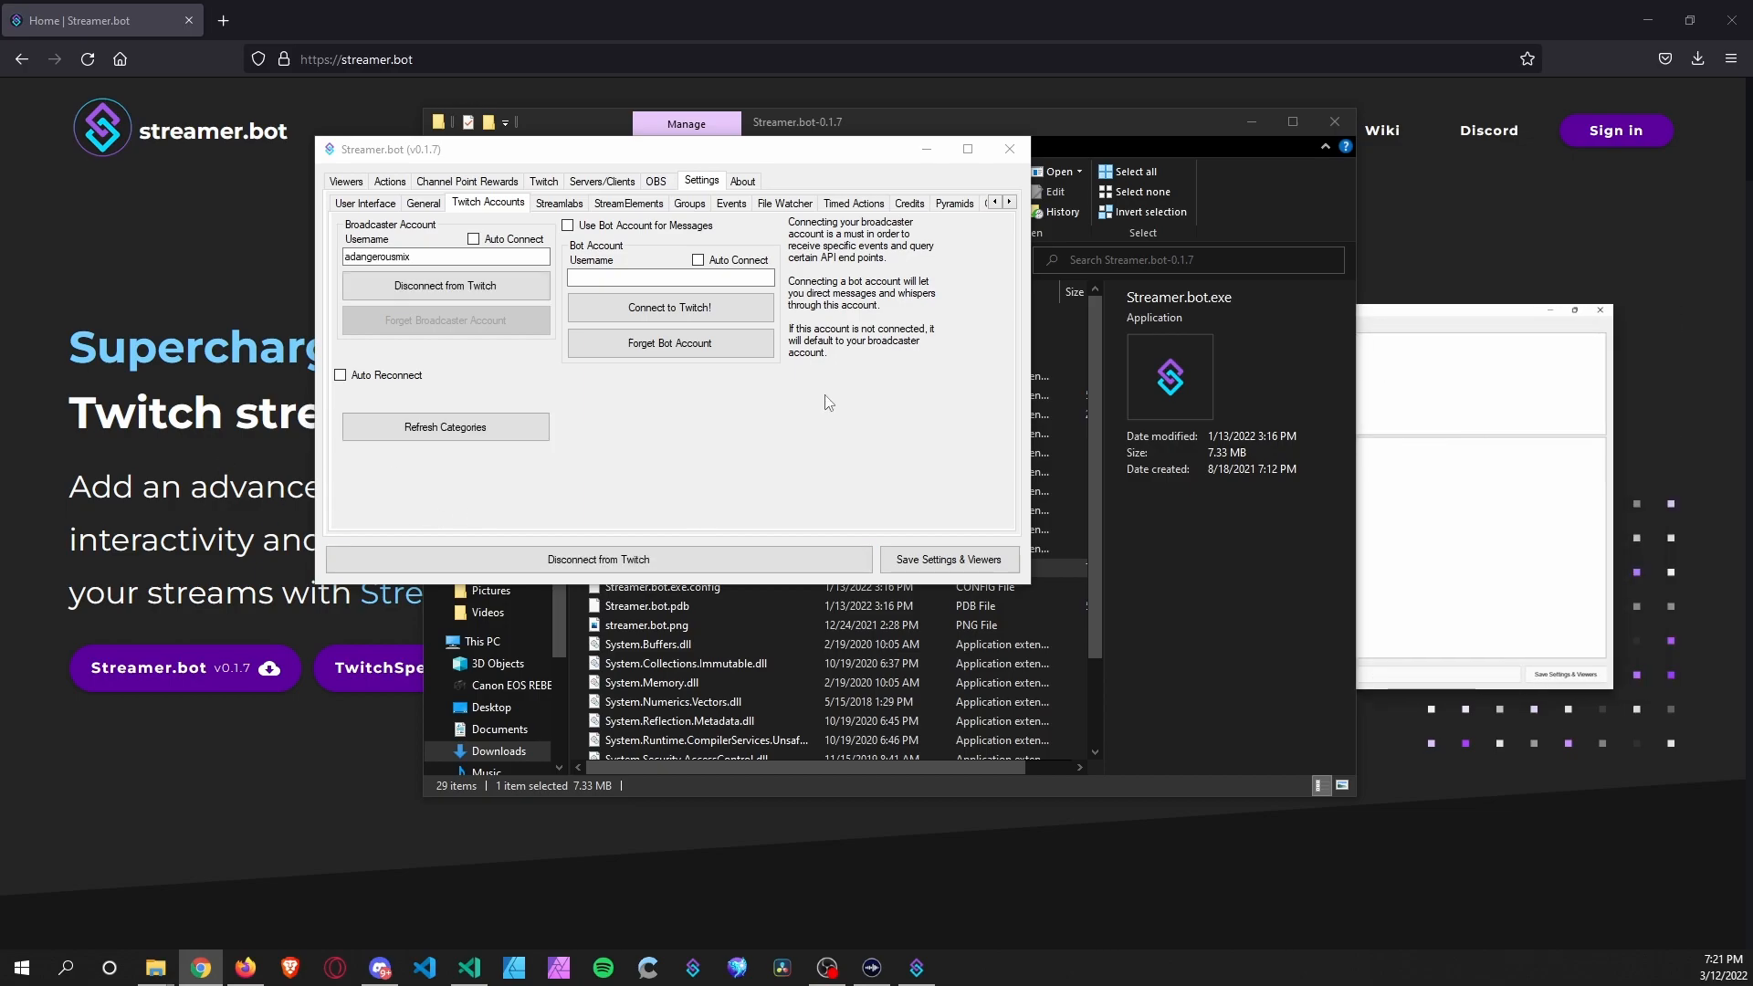
pyautogui.click(622, 153)
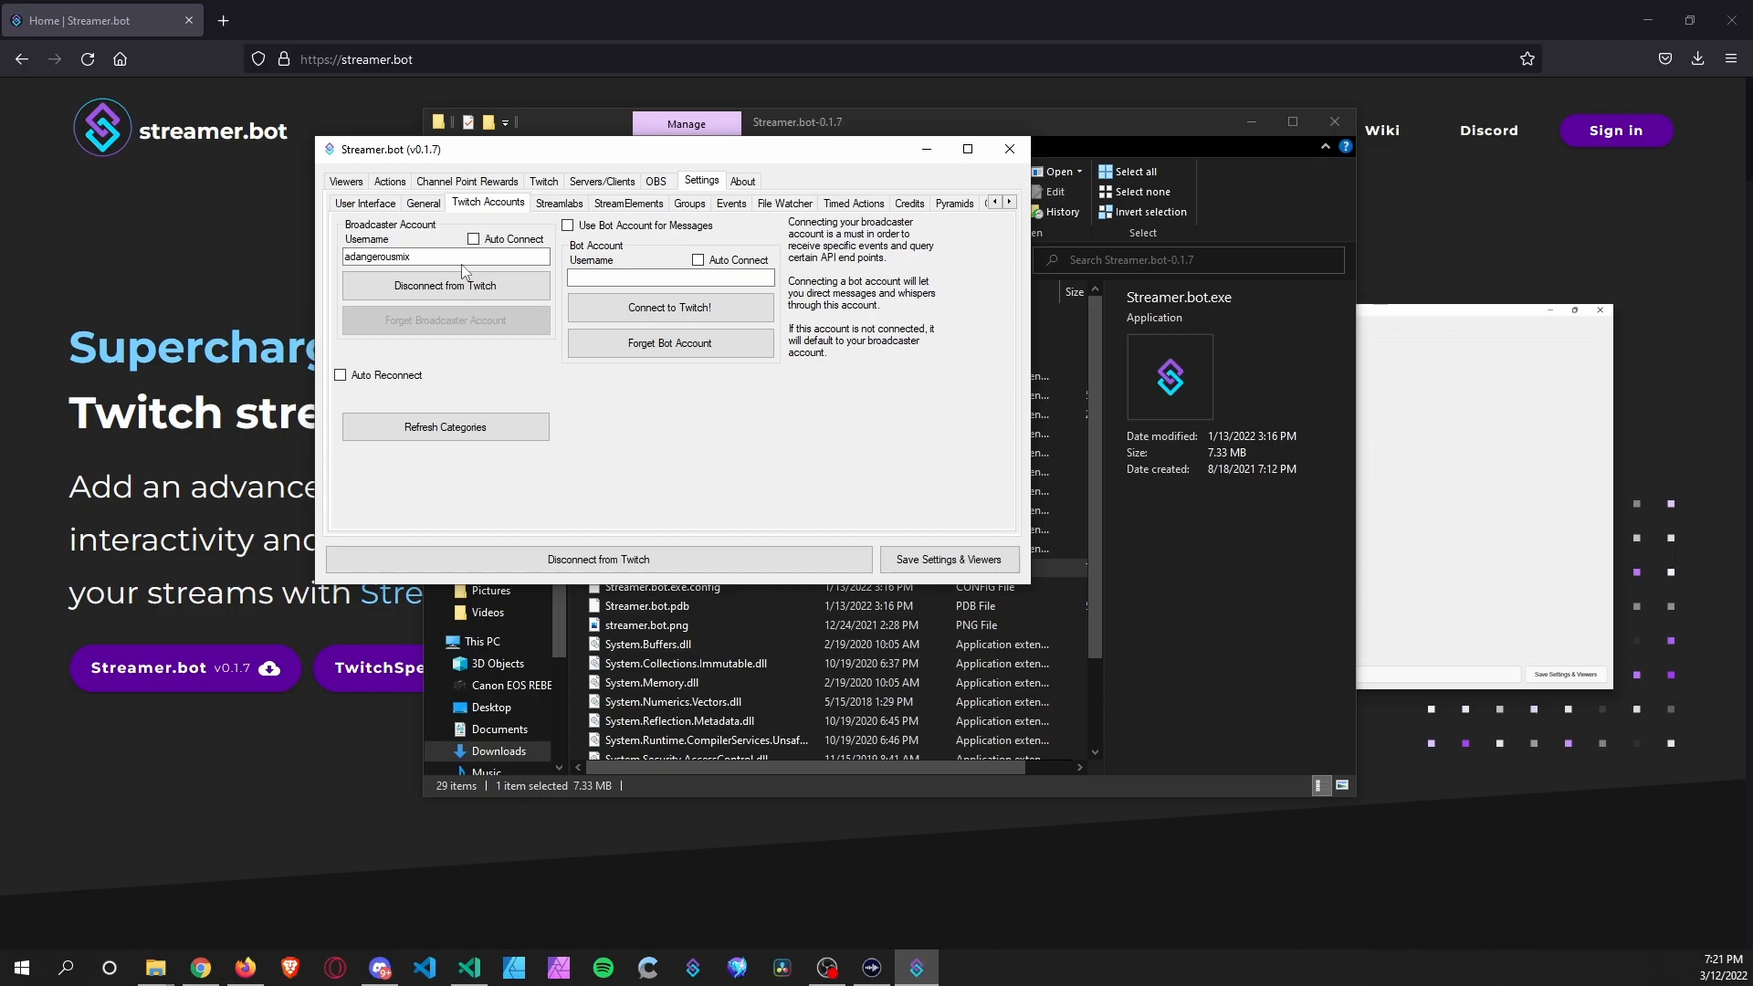
pyautogui.click(732, 207)
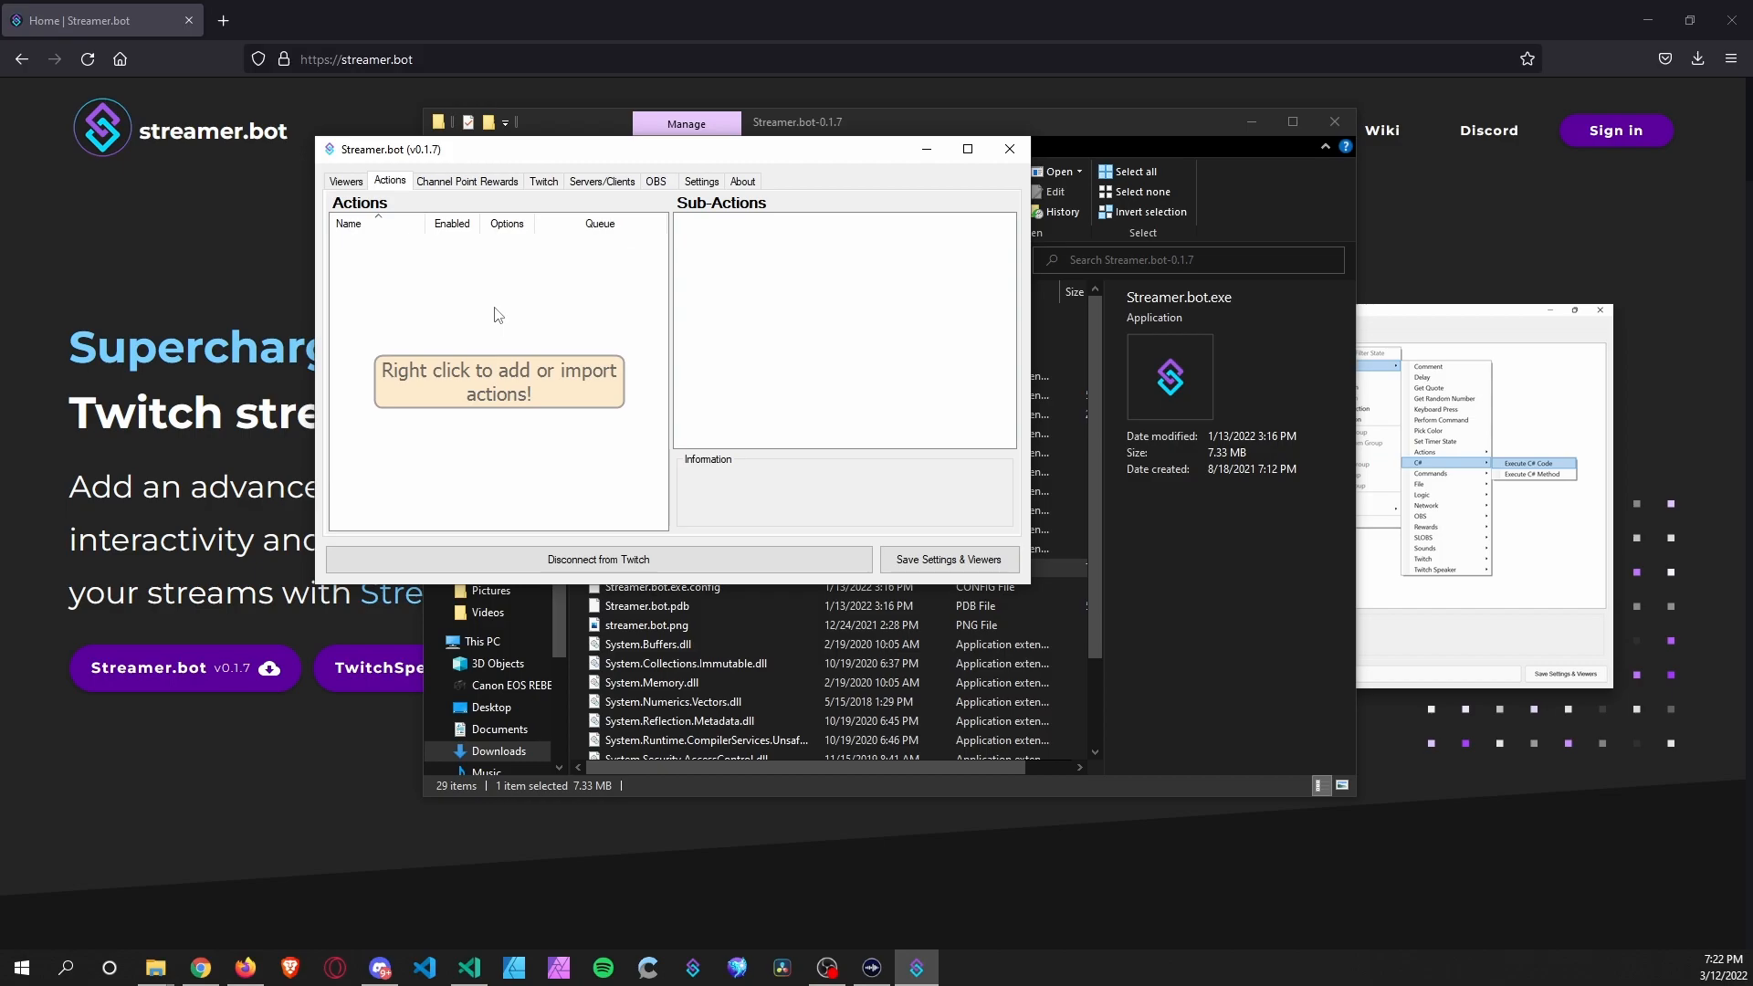
# Add two new actions to the Actions list, named Chat Message and Ping.
pyautogui.rightClick(498, 315)
pyautogui.click(522, 318)
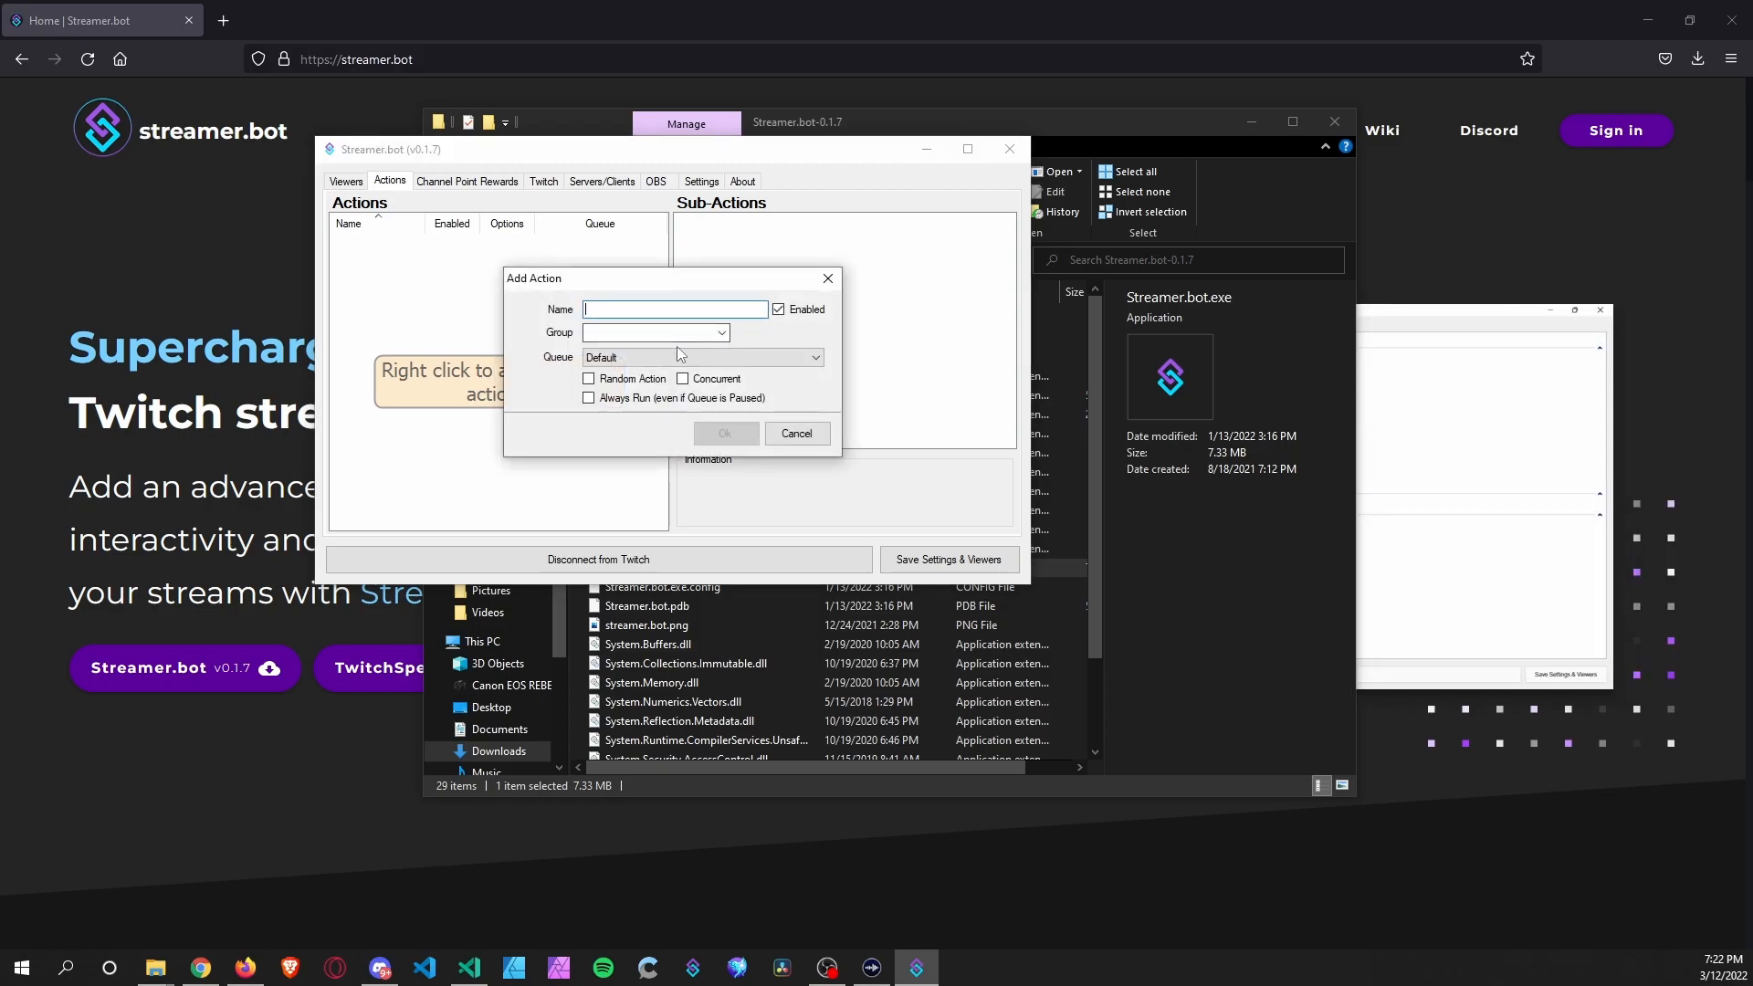
pyautogui.write('Chat Message')
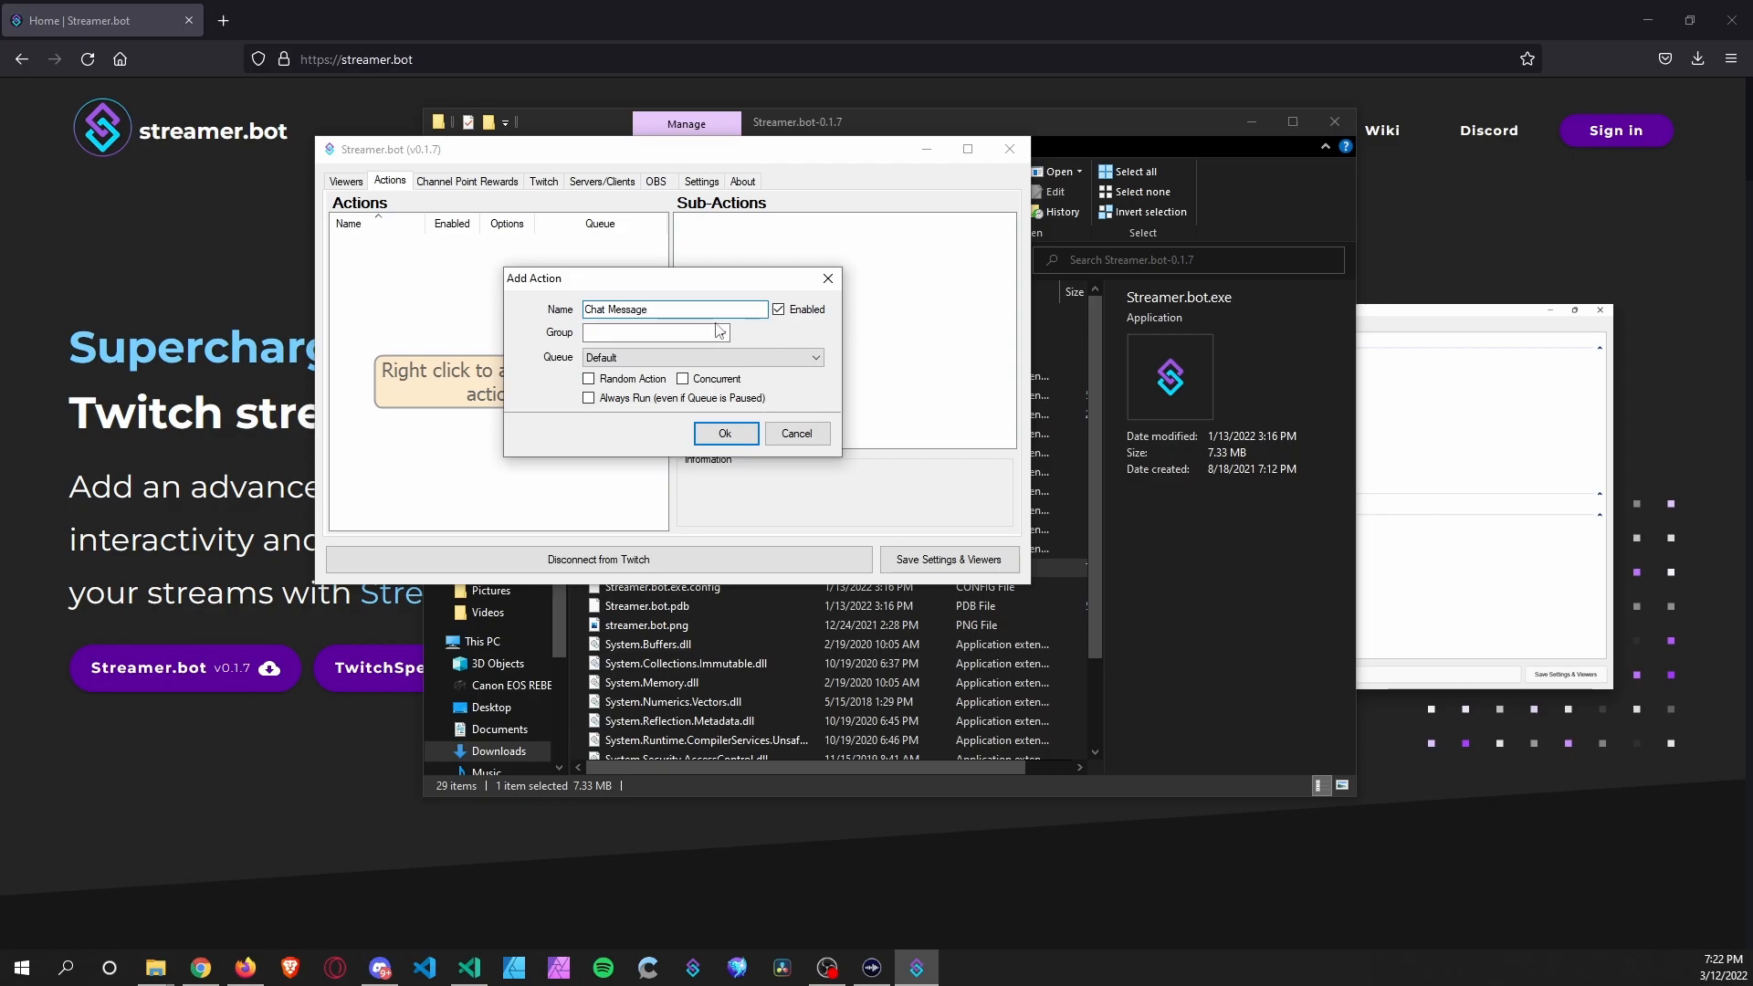
pyautogui.click(723, 435)
pyautogui.rightClick(479, 382)
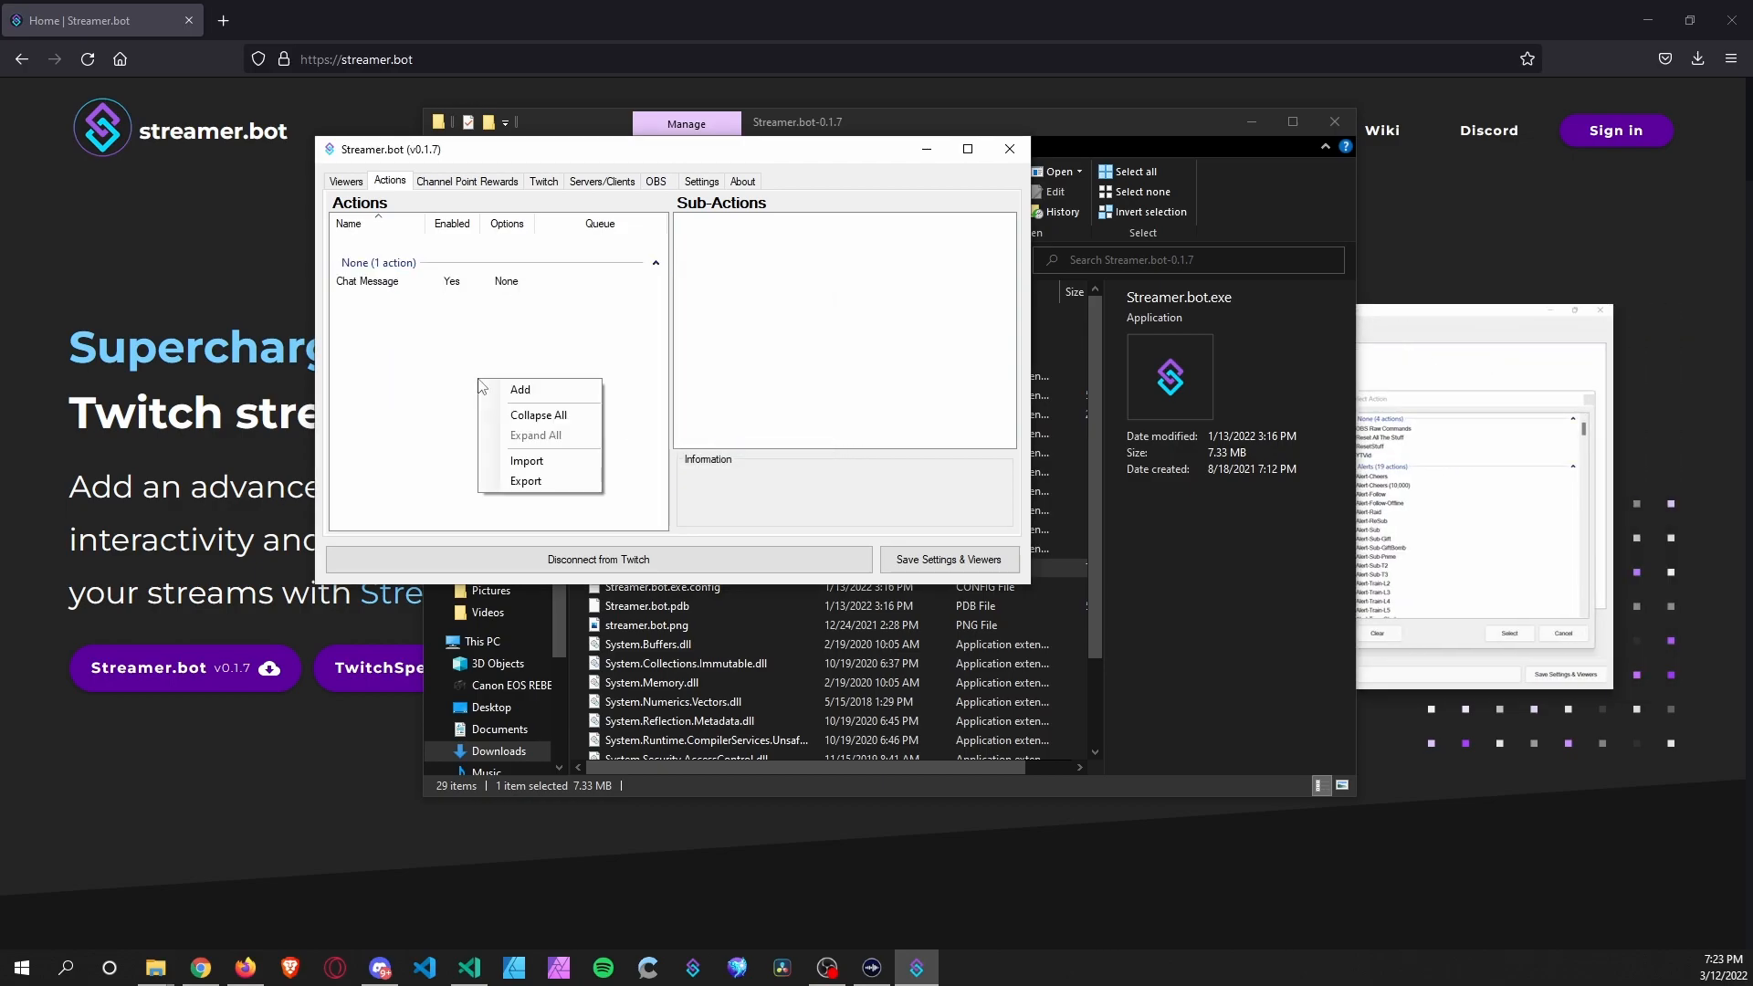
pyautogui.click(539, 392)
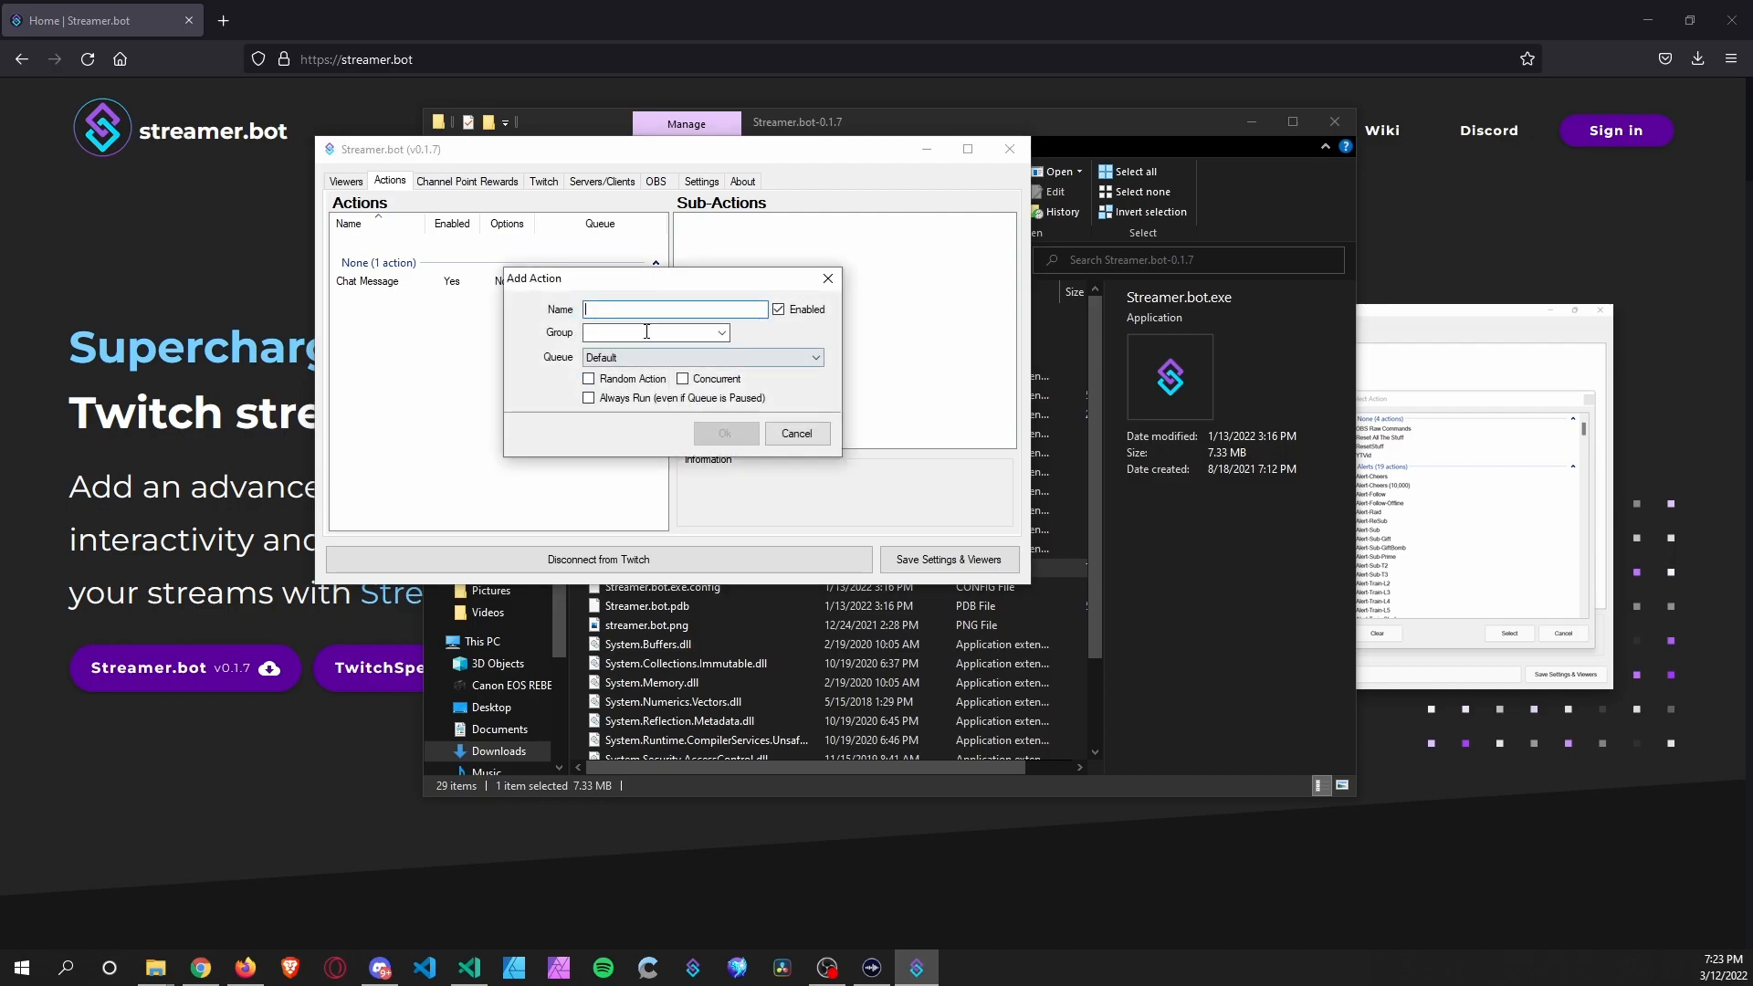
pyautogui.write('Ping')
pyautogui.click(724, 433)
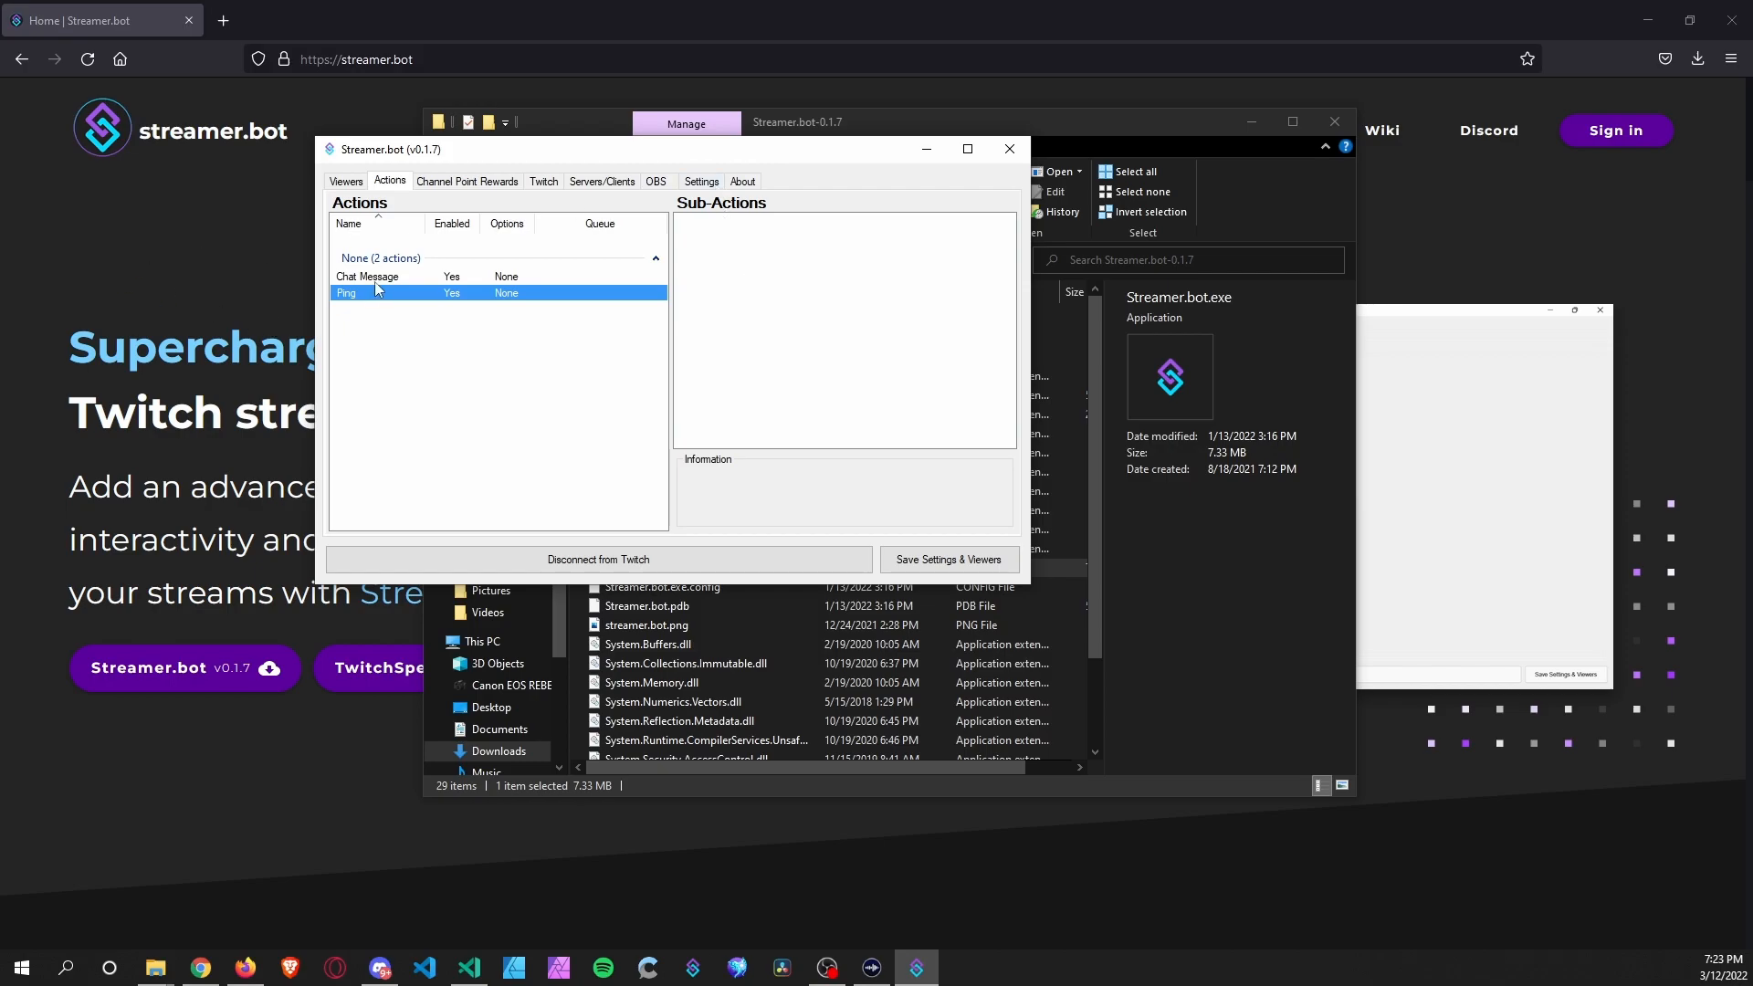
pyautogui.rightClick(731, 293)
# Add a Sounds > Play Sound sub-action to Ping using the Wave Link Aux 1 device.
pyautogui.moveTo(831, 306)
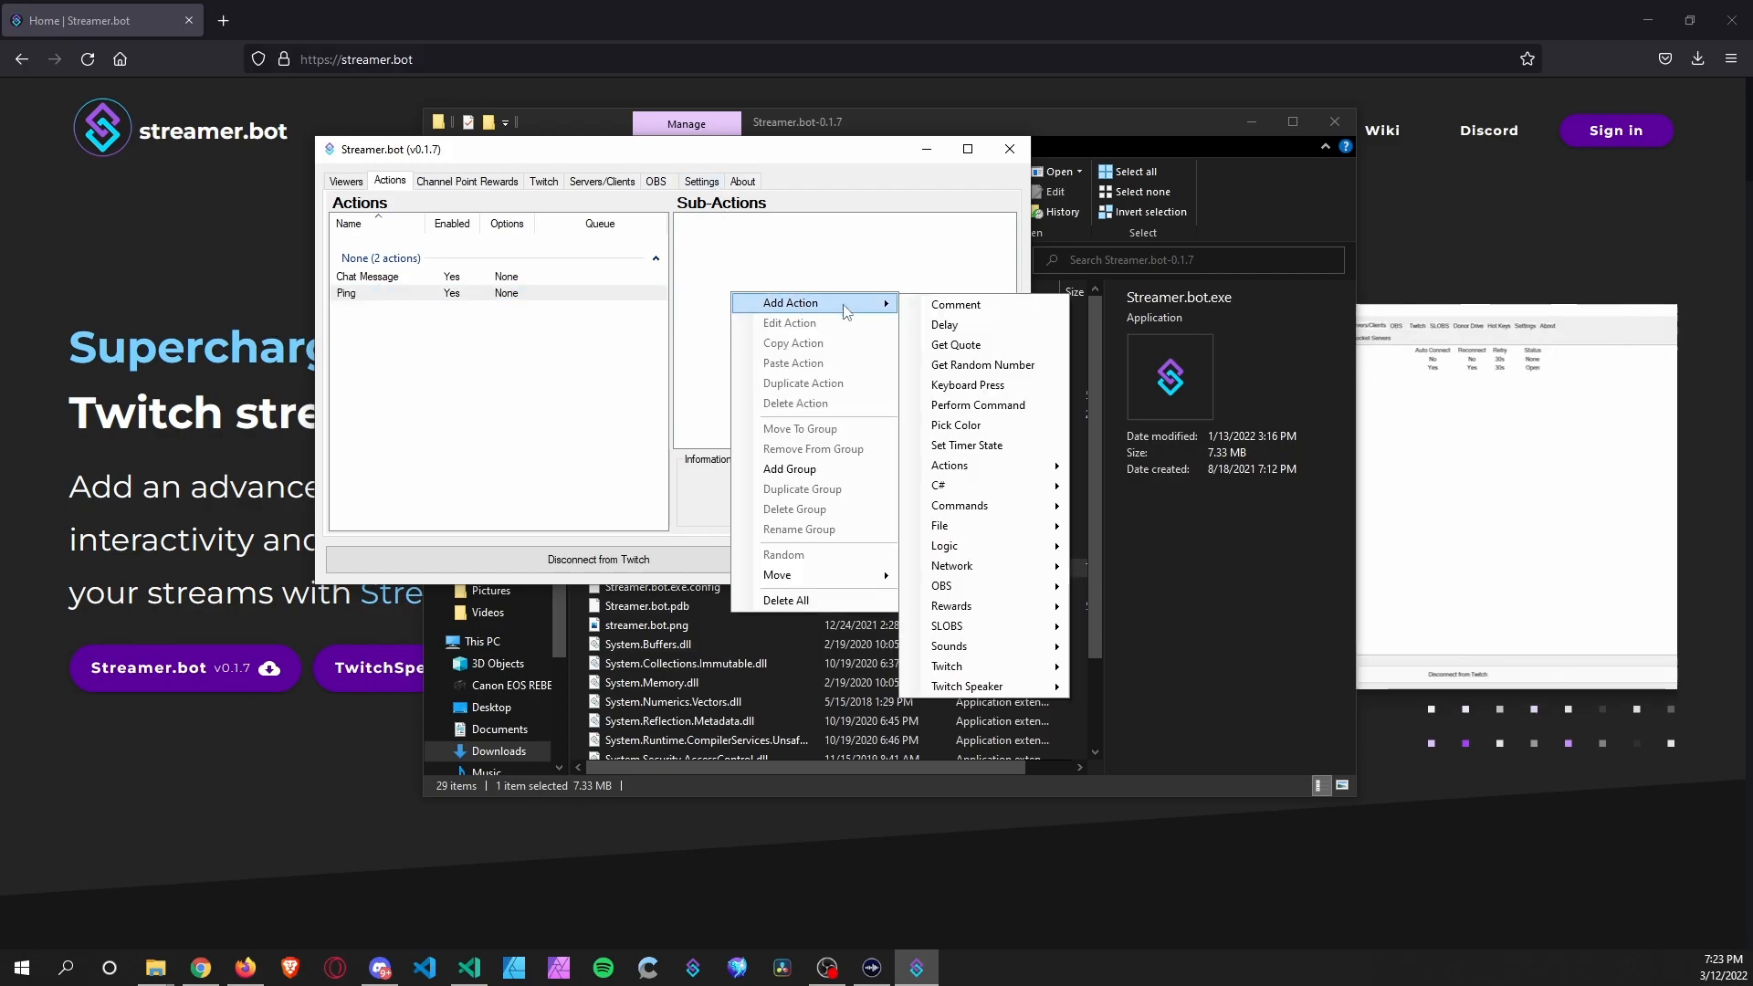
pyautogui.moveTo(1019, 652)
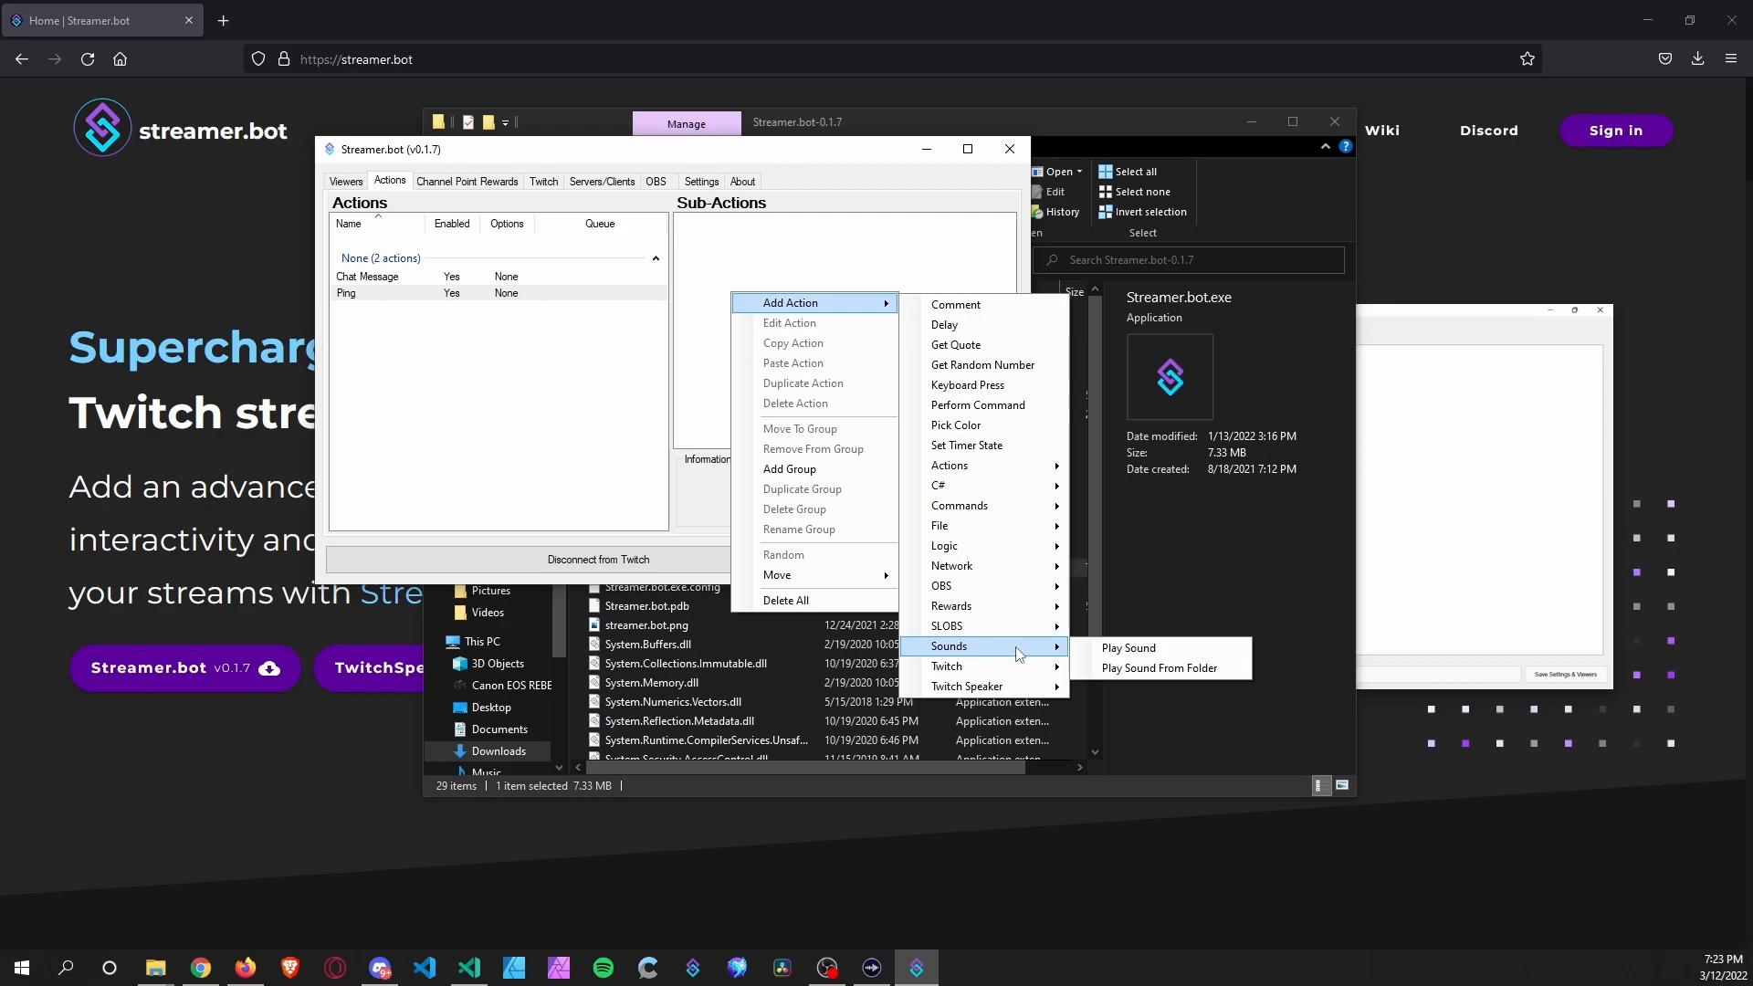
pyautogui.click(1130, 649)
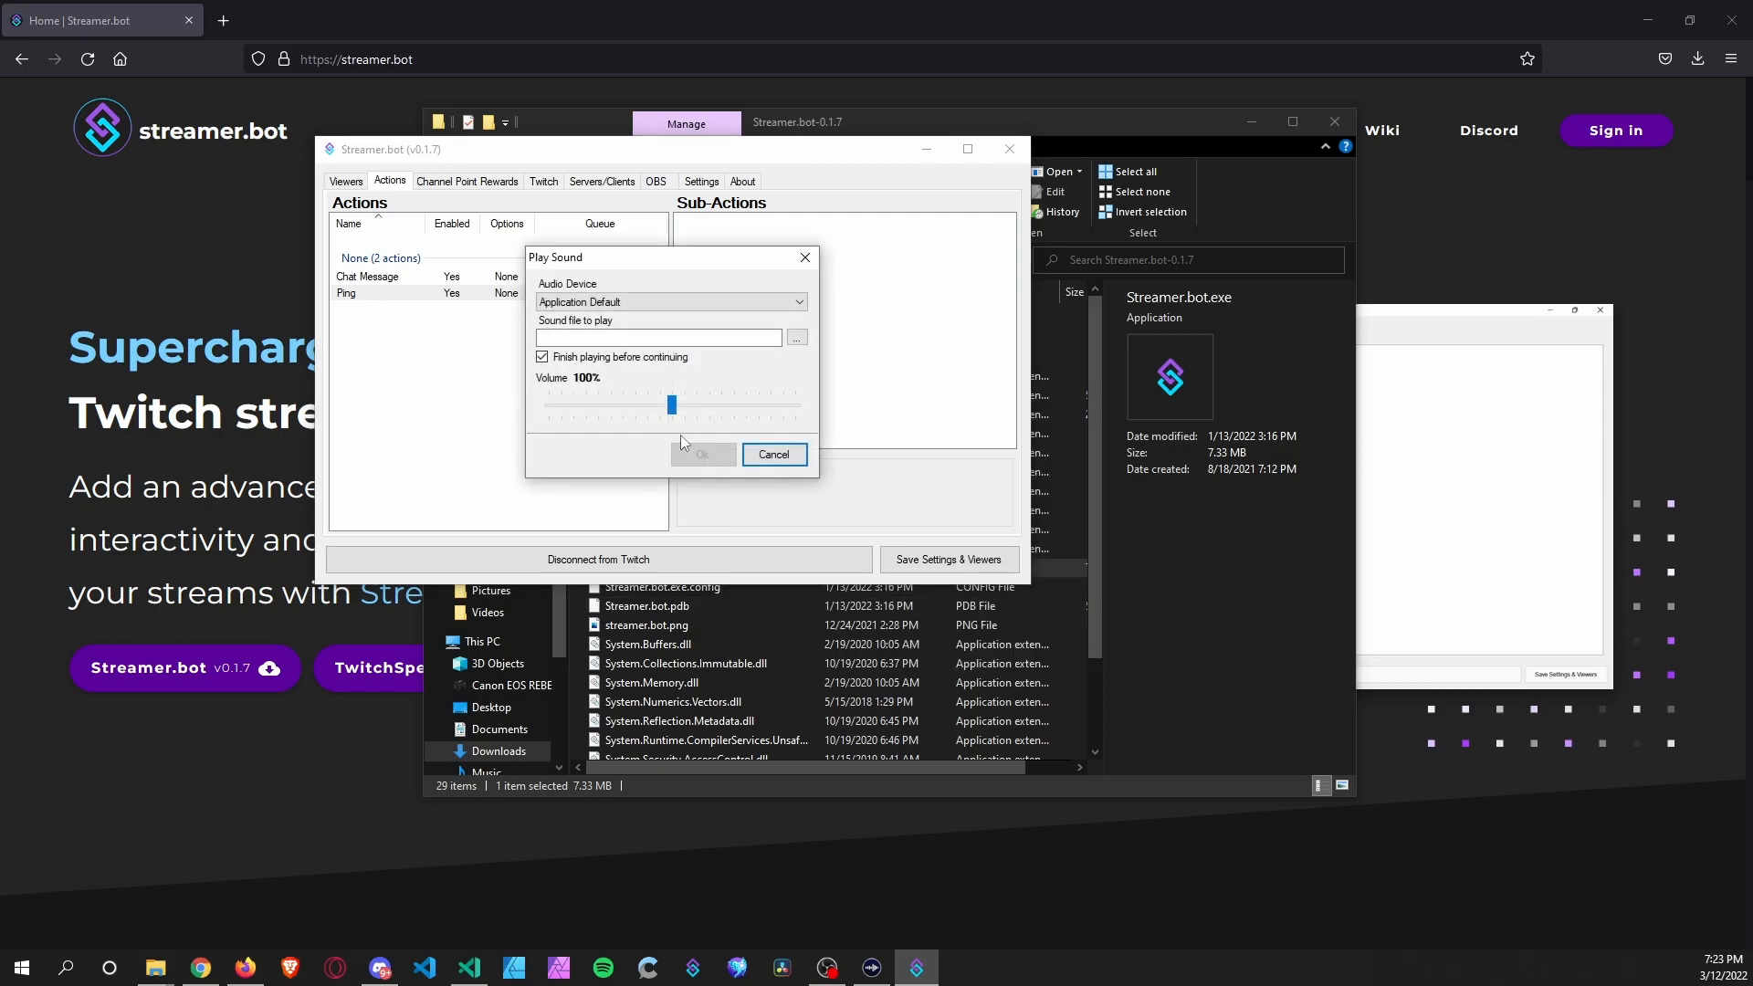
pyautogui.click(590, 302)
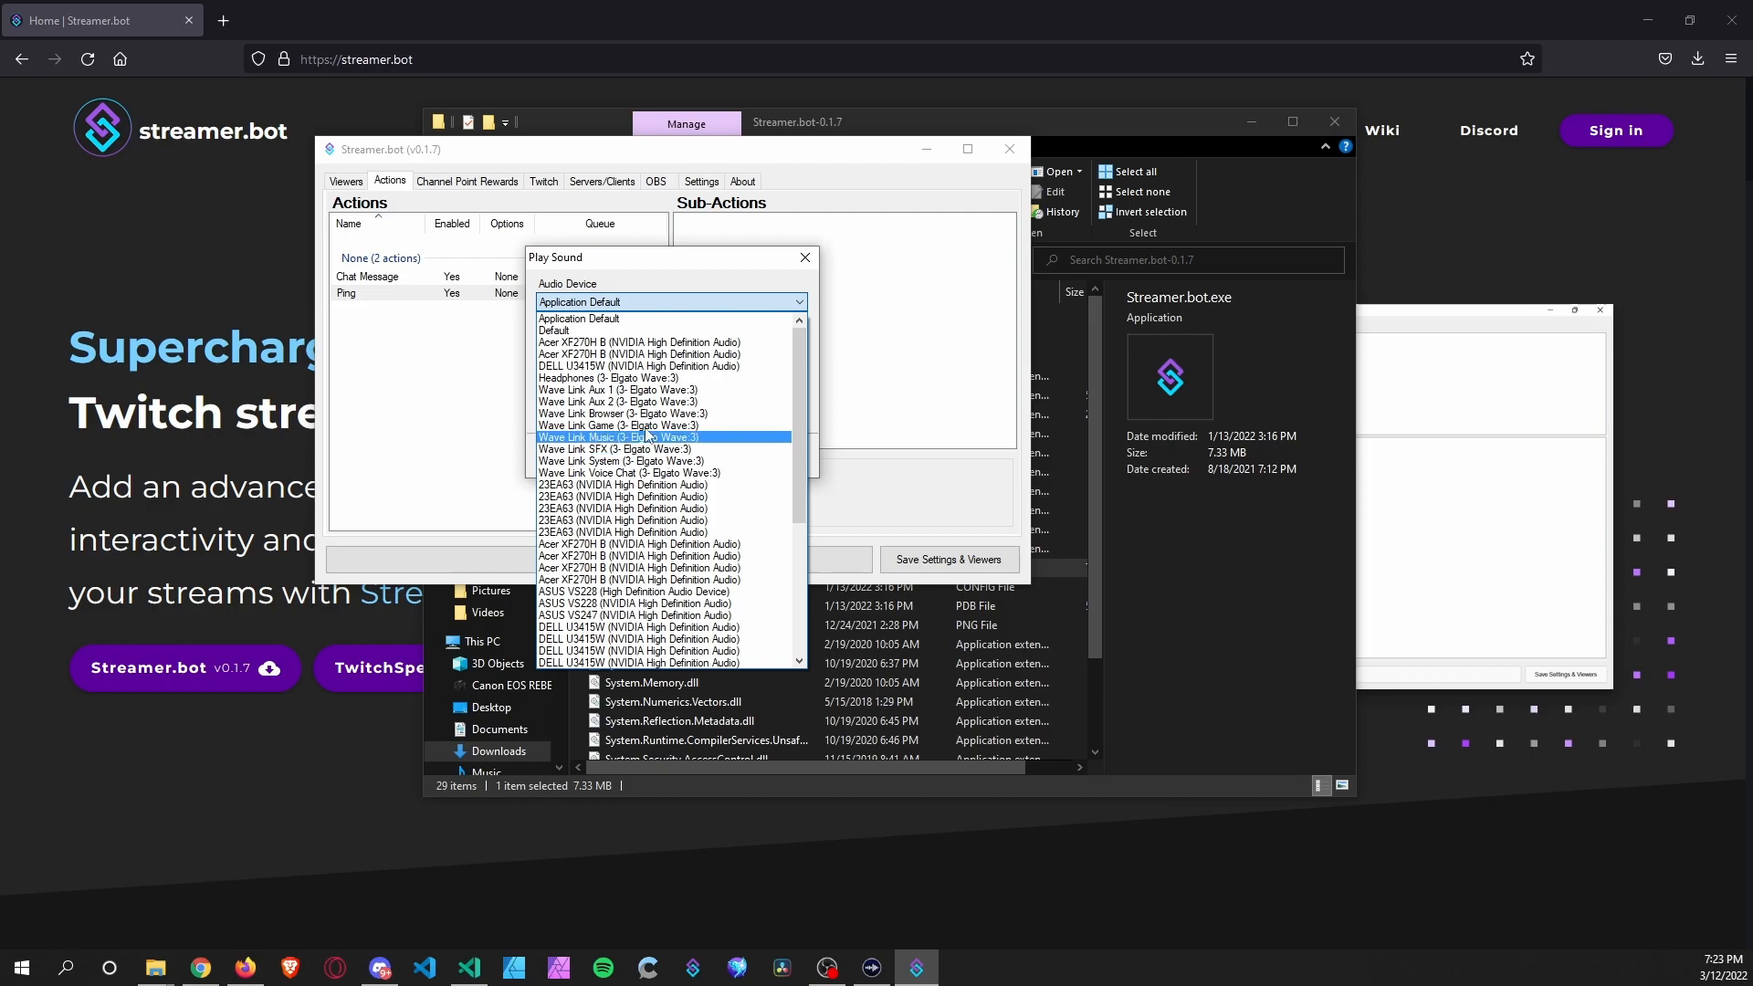
pyautogui.click(633, 391)
# Set yo.wav as the sound file and confirm the Play Sound sub-action.
pyautogui.click(796, 338)
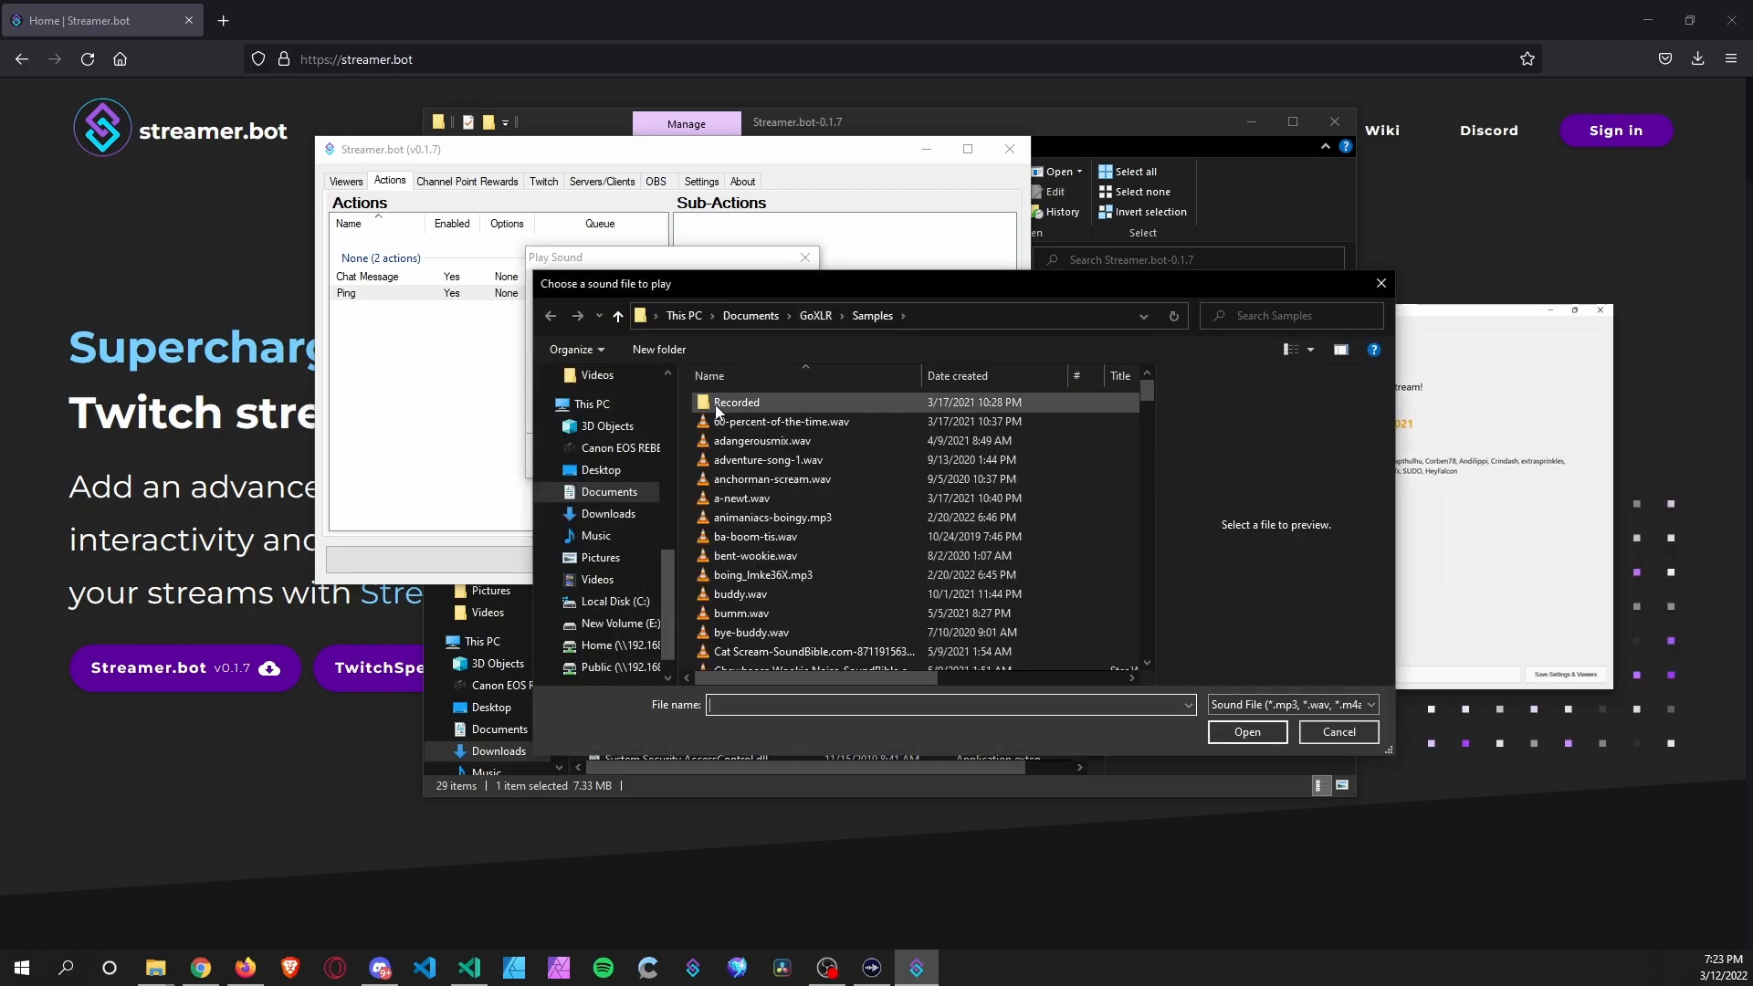
pyautogui.scroll(-20, 895, 562)
pyautogui.scroll(-15, 900, 548)
pyautogui.scroll(-1, 900, 545)
pyautogui.click(899, 622)
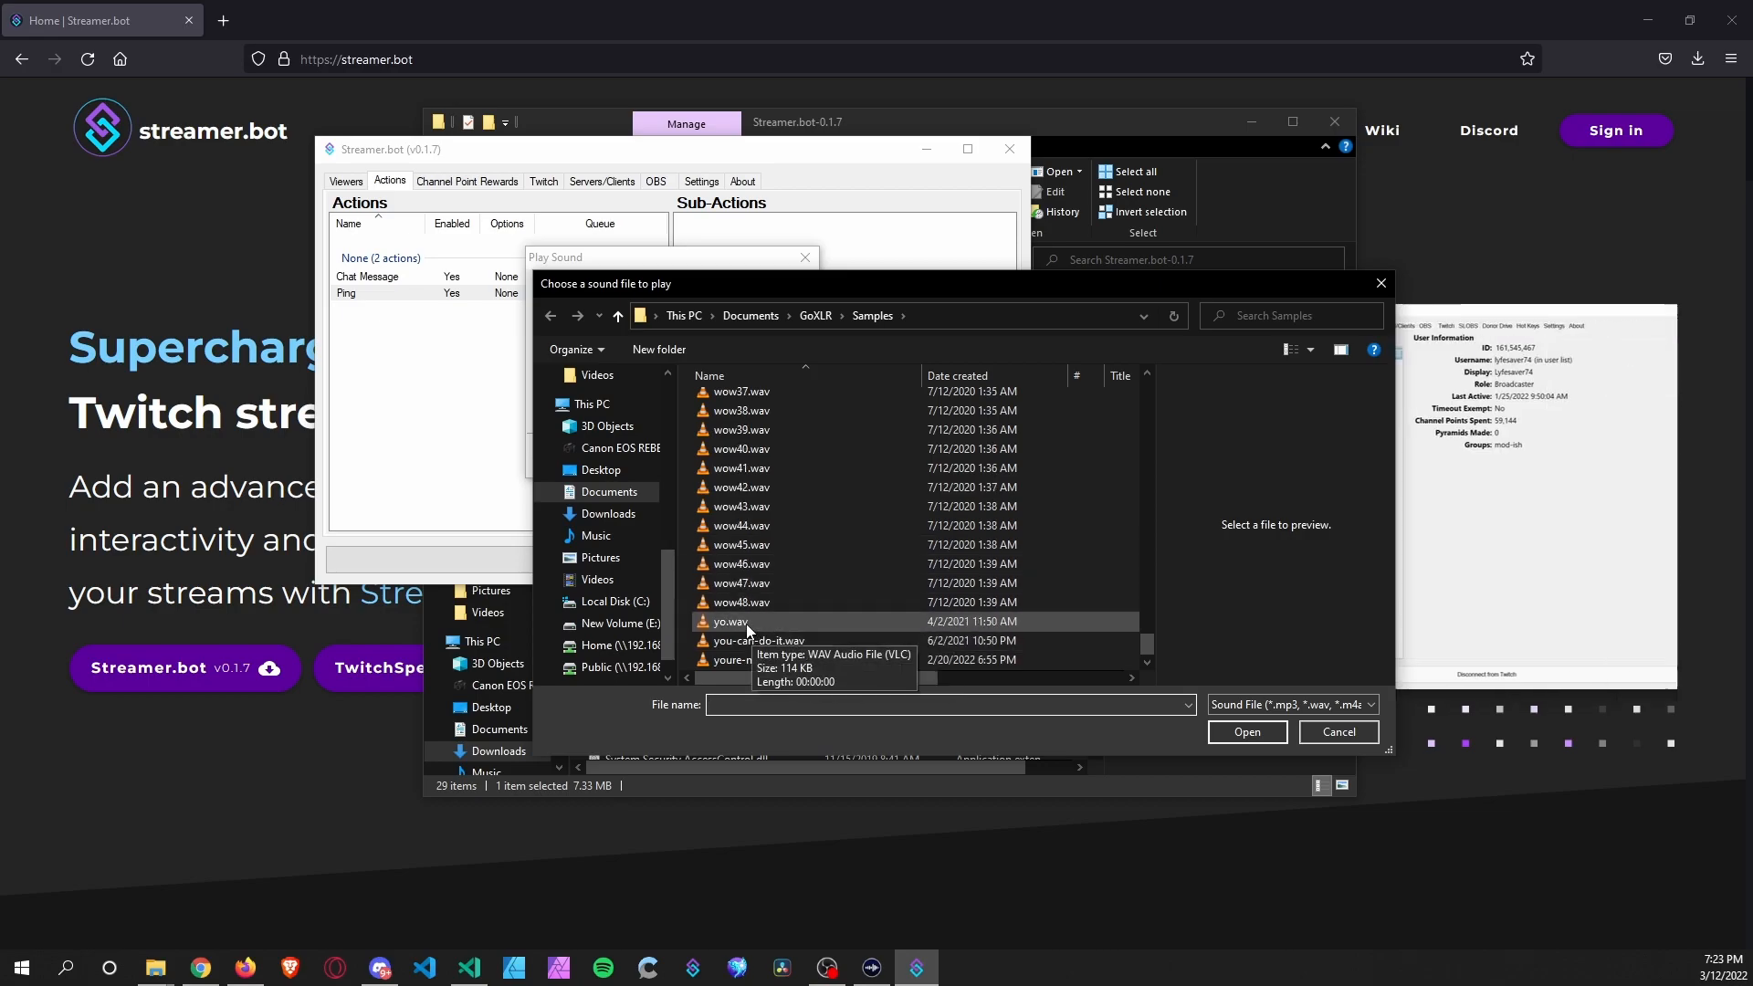
pyautogui.click(1248, 730)
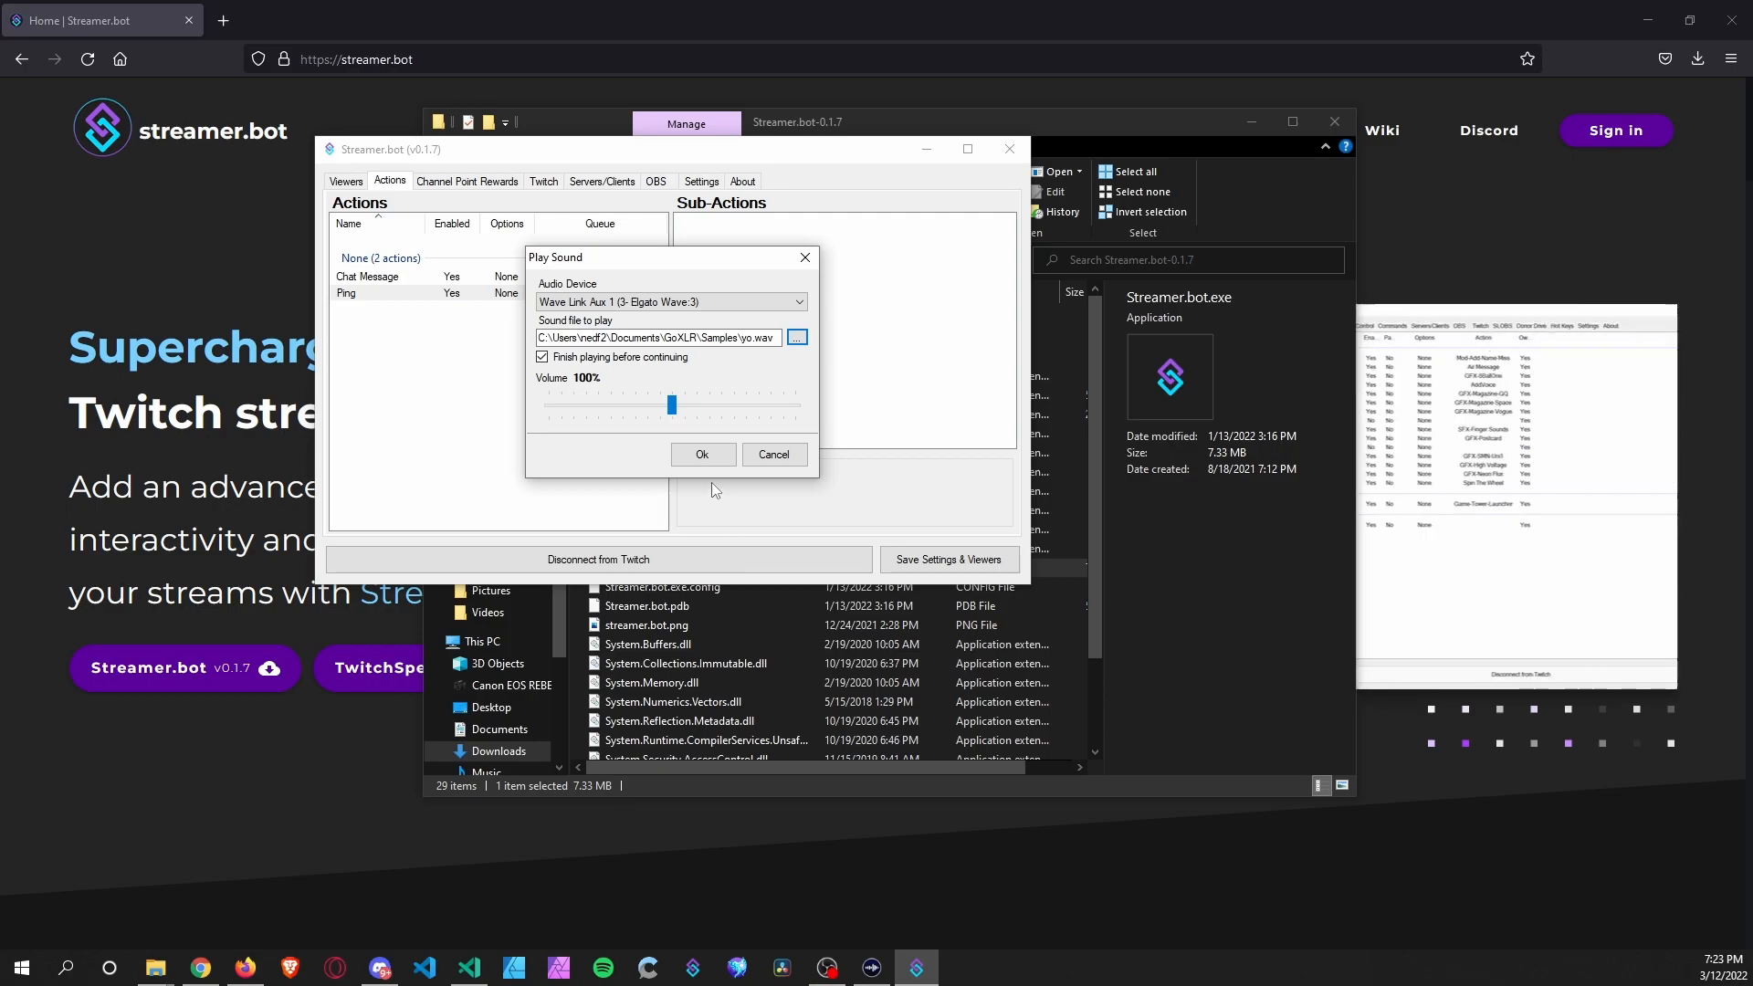
pyautogui.click(719, 457)
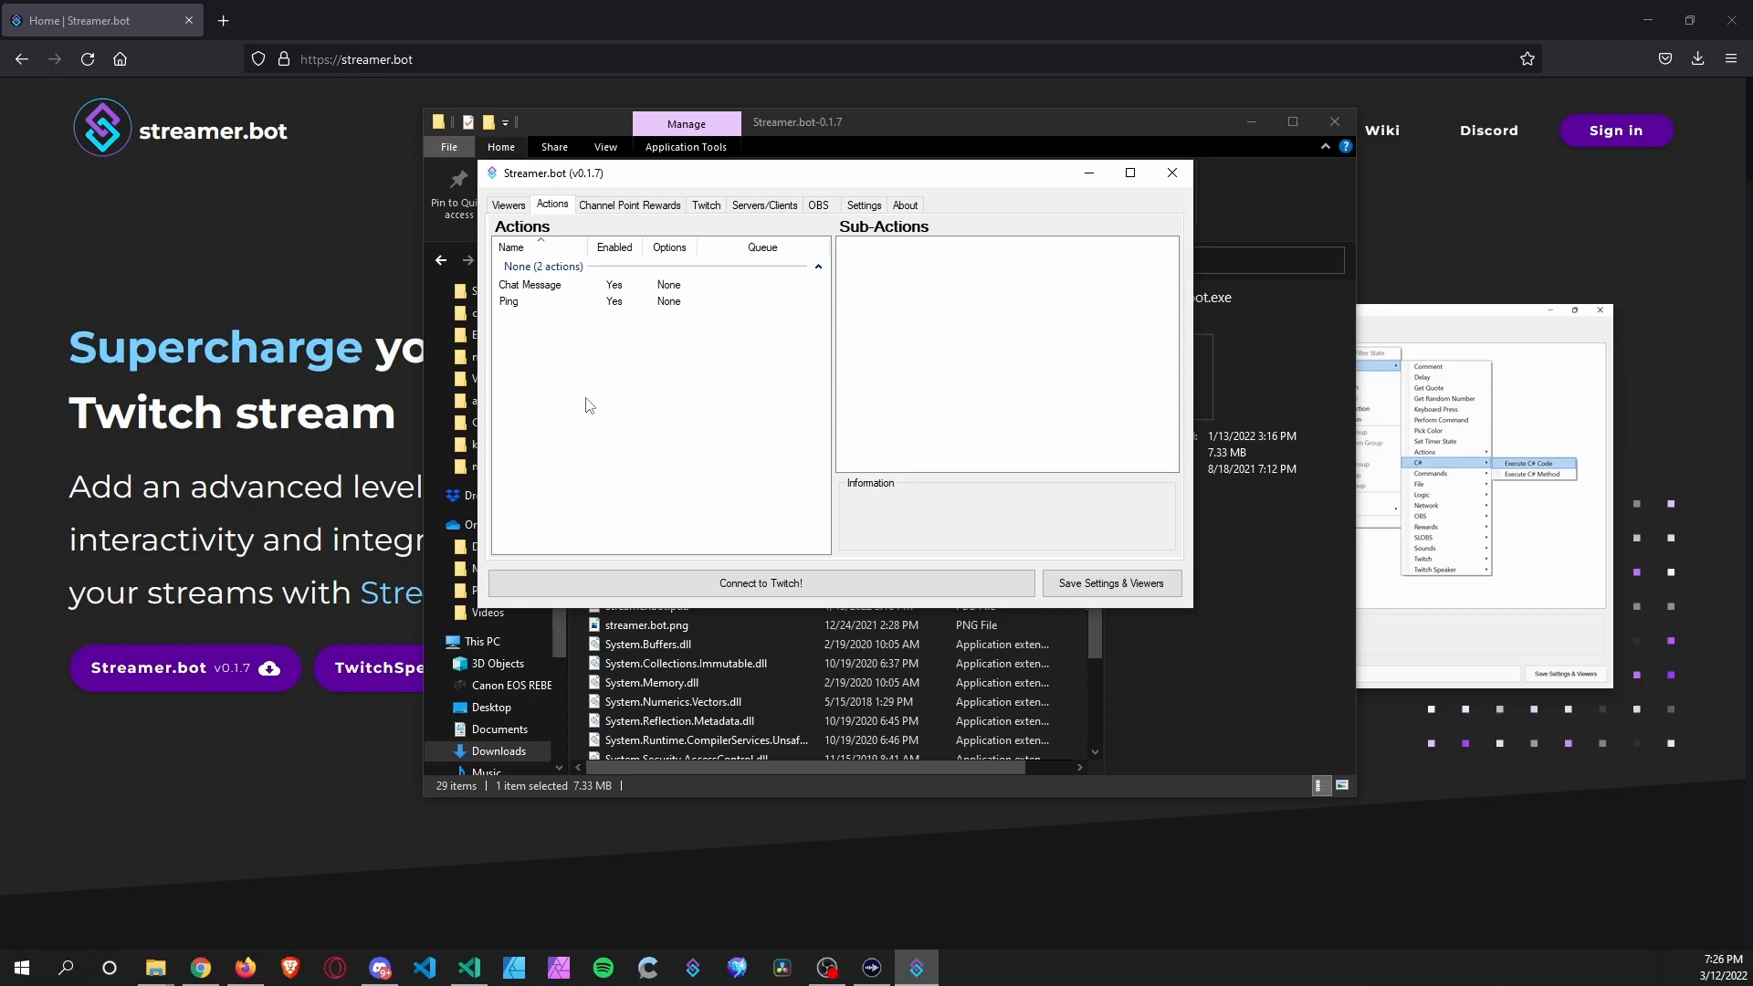
# Assign the Chat Message action to the Chat Message event and save settings.
pyautogui.click(863, 206)
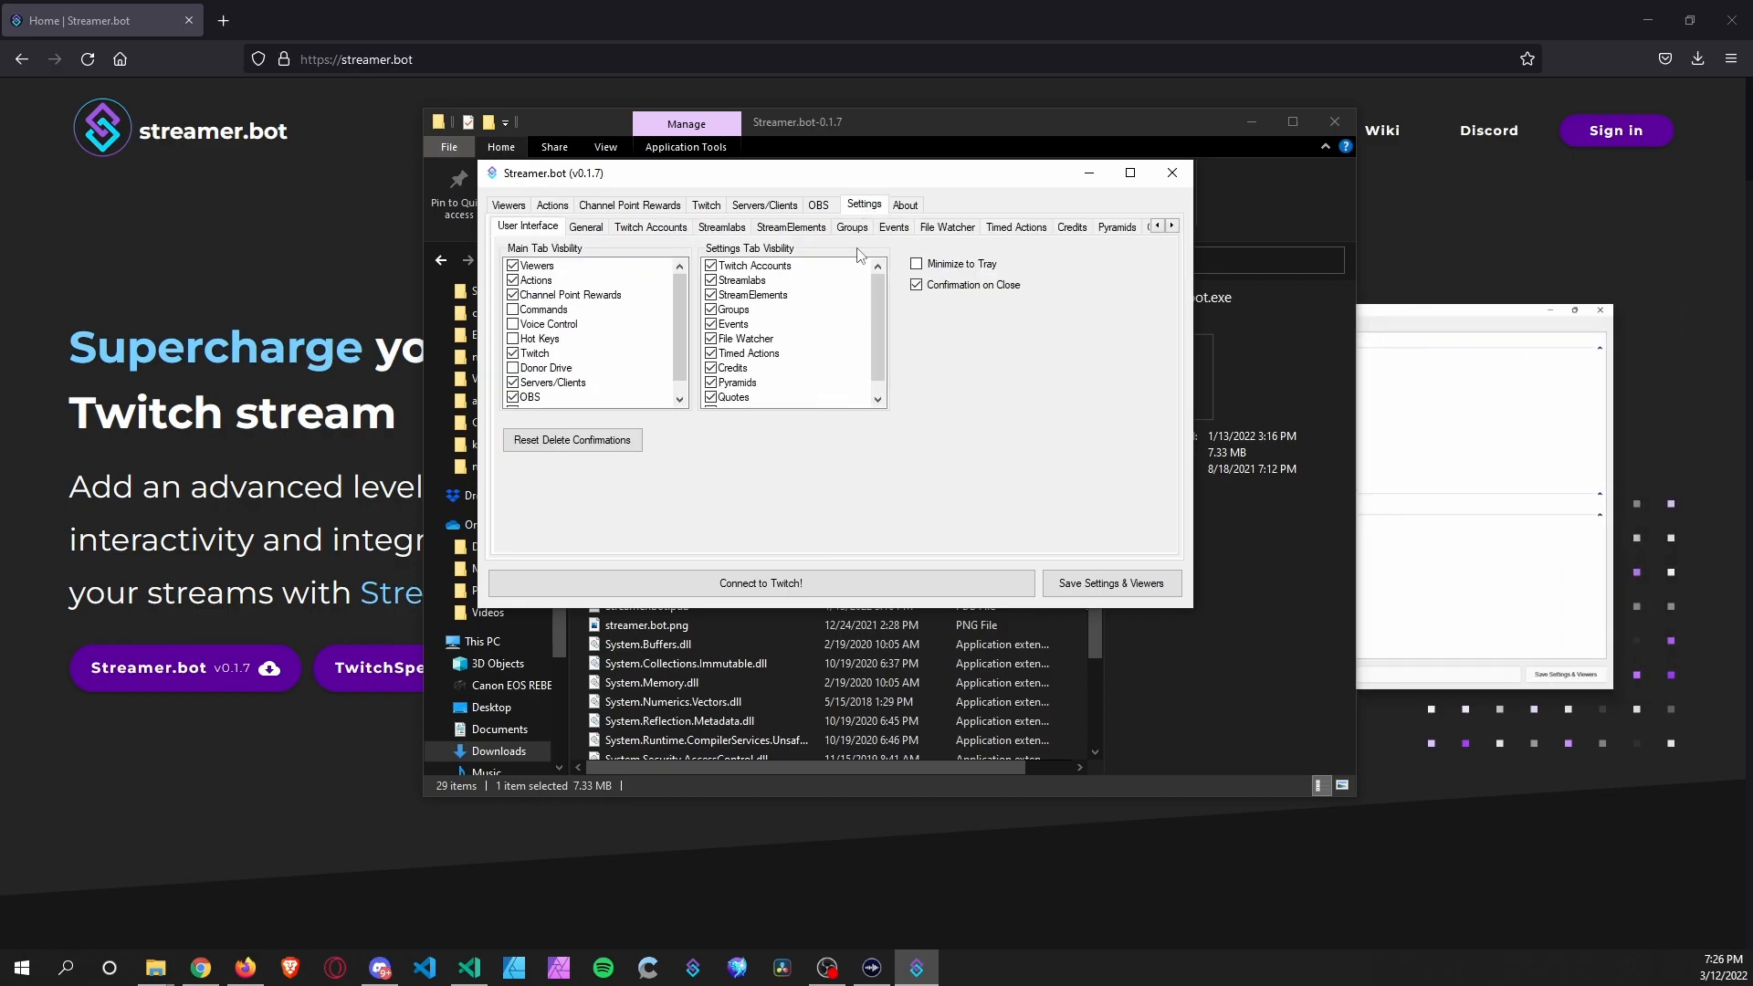
pyautogui.scroll(-1, 776, 391)
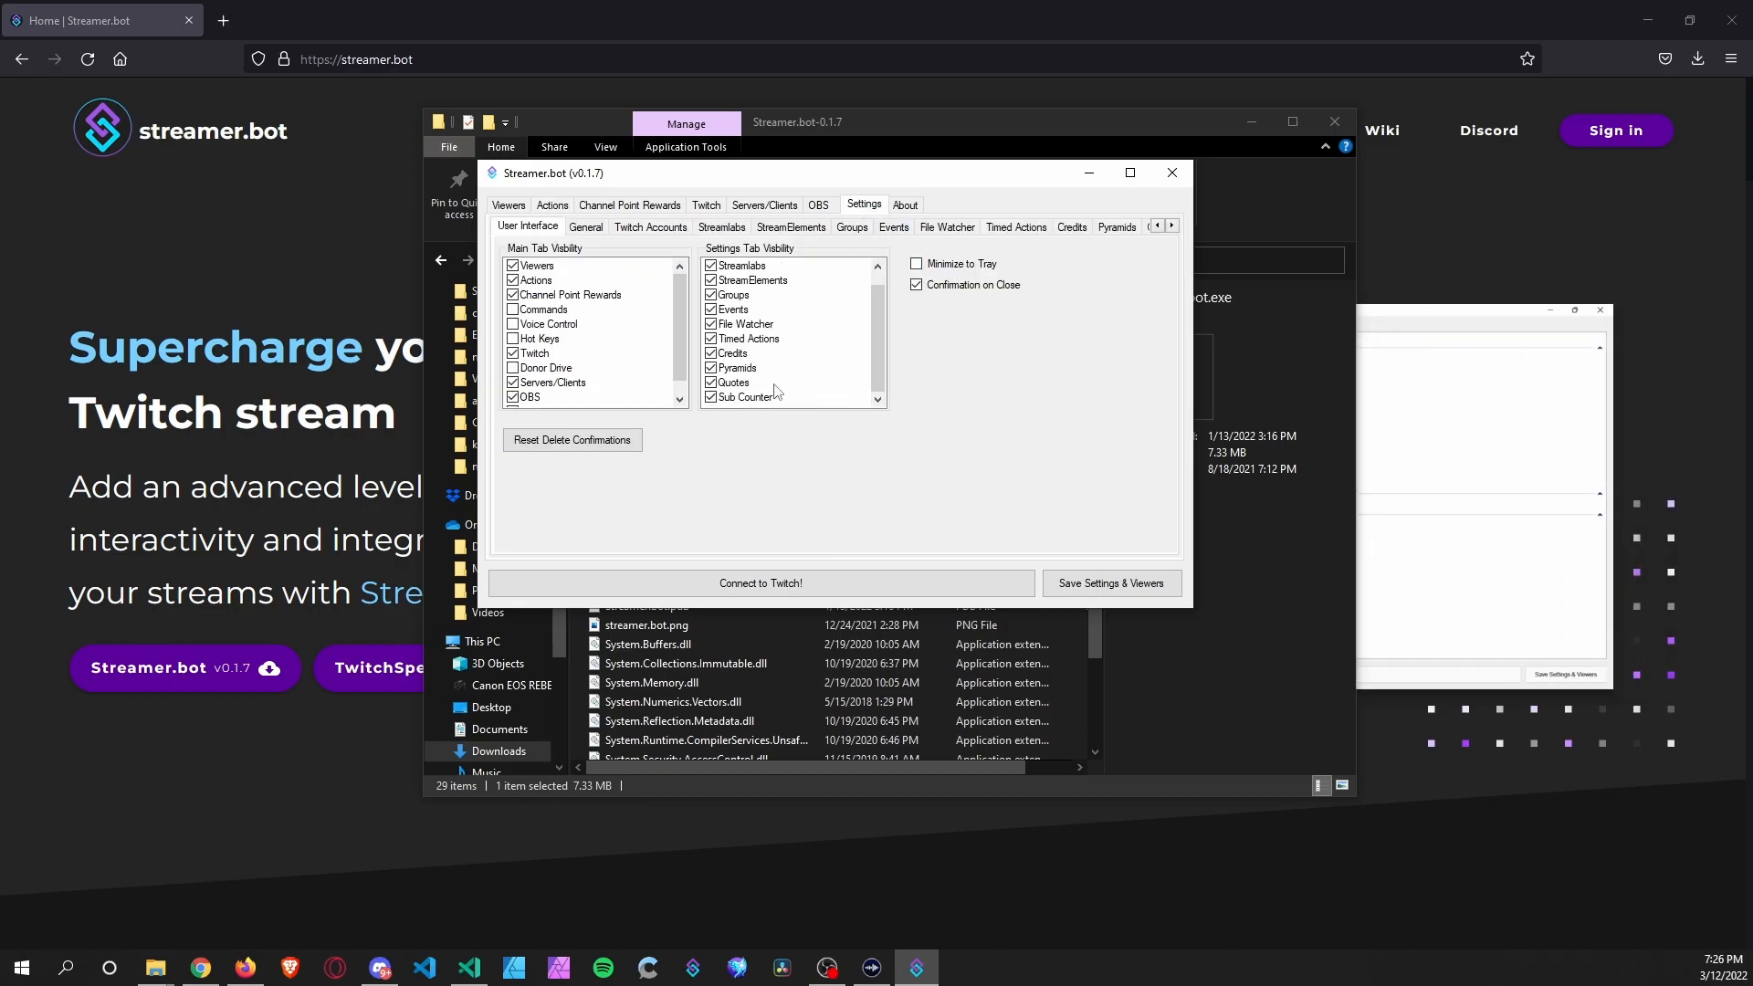
pyautogui.click(896, 230)
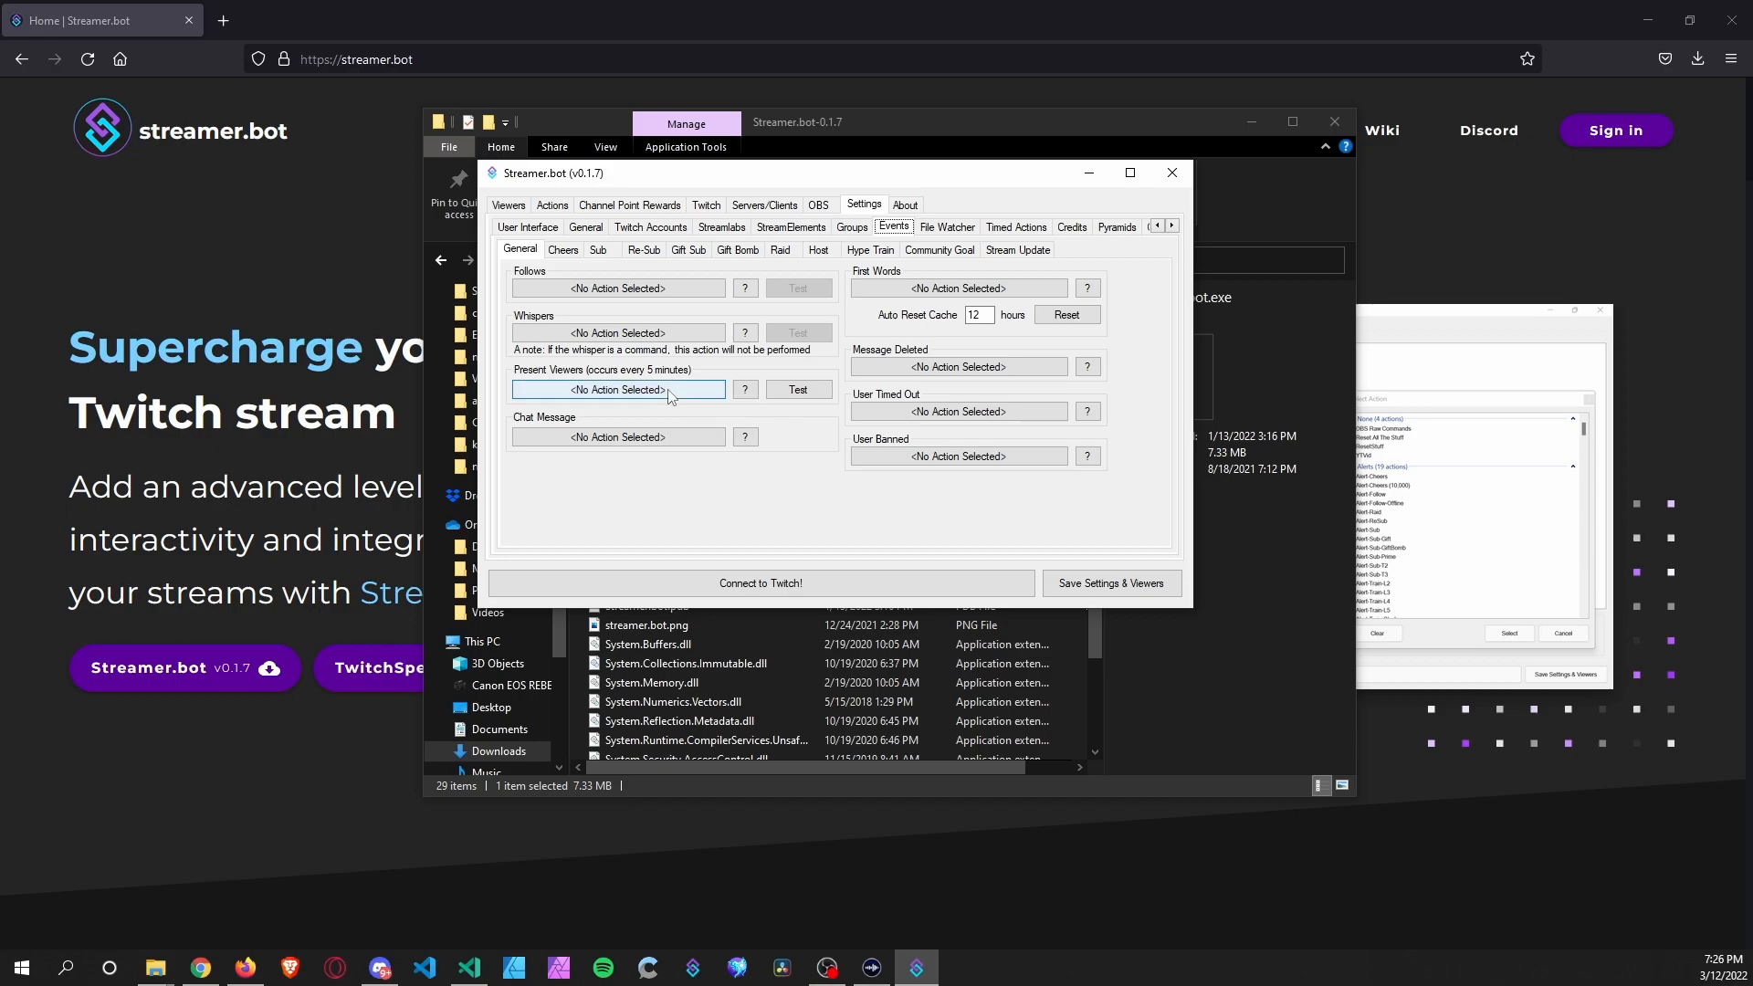
pyautogui.click(650, 438)
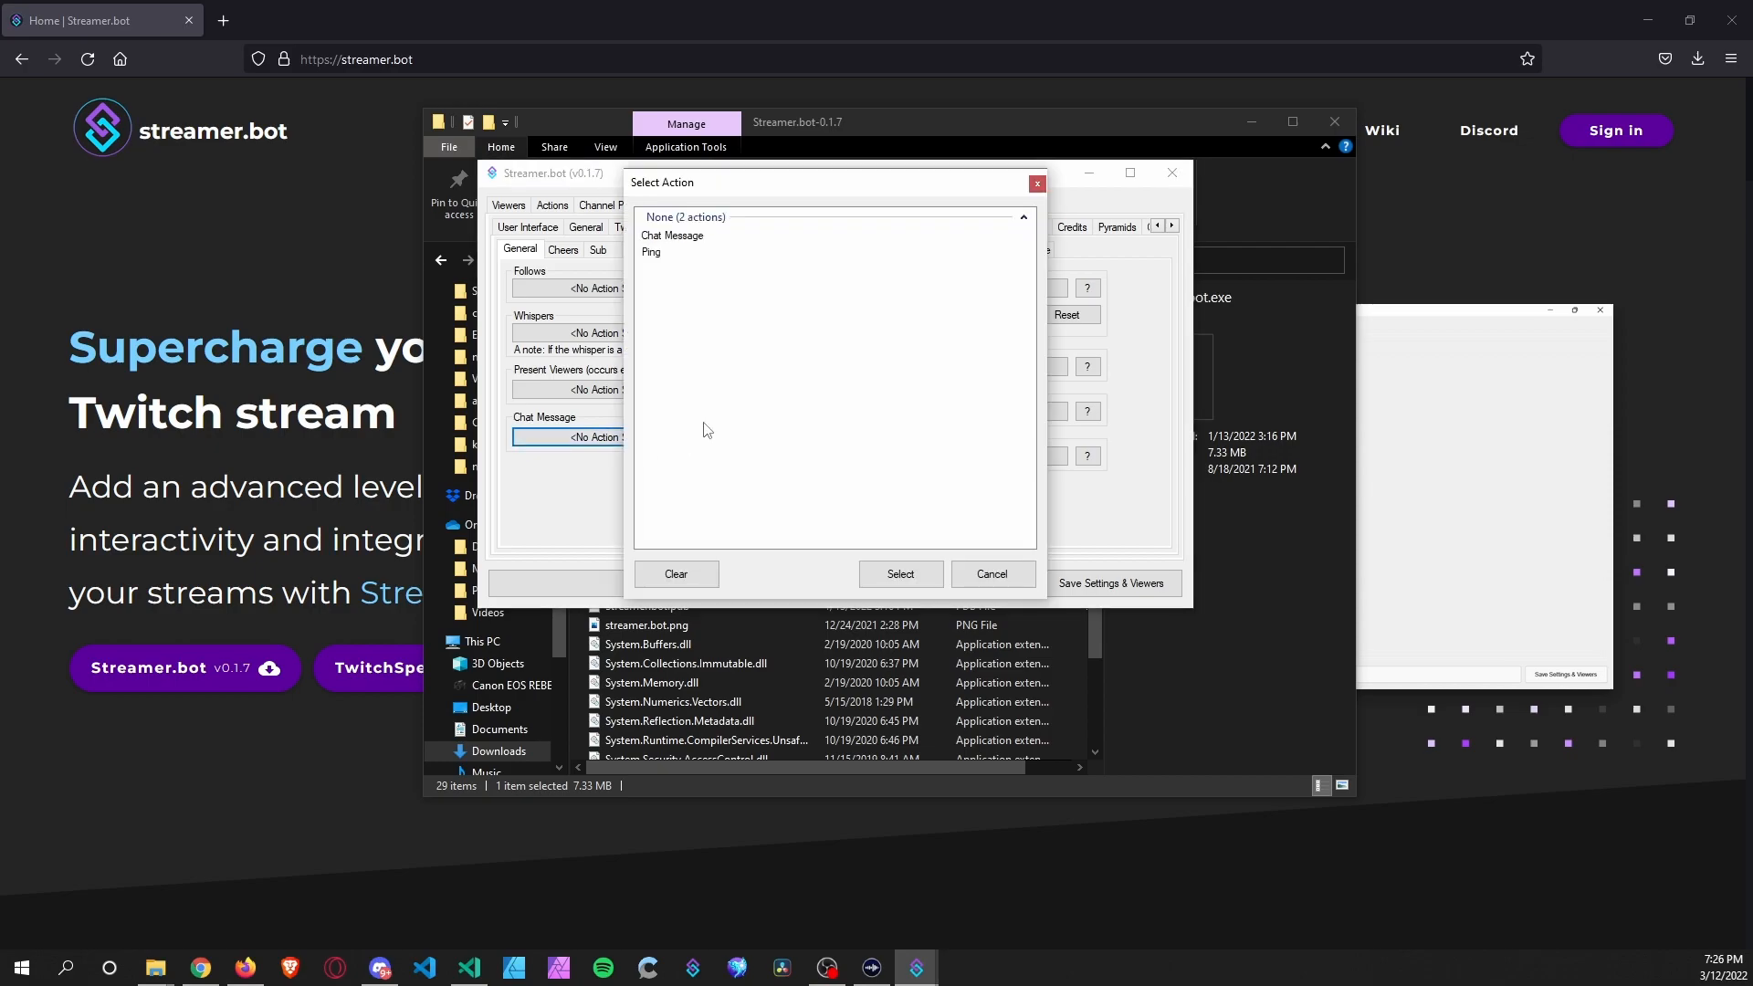
pyautogui.click(670, 237)
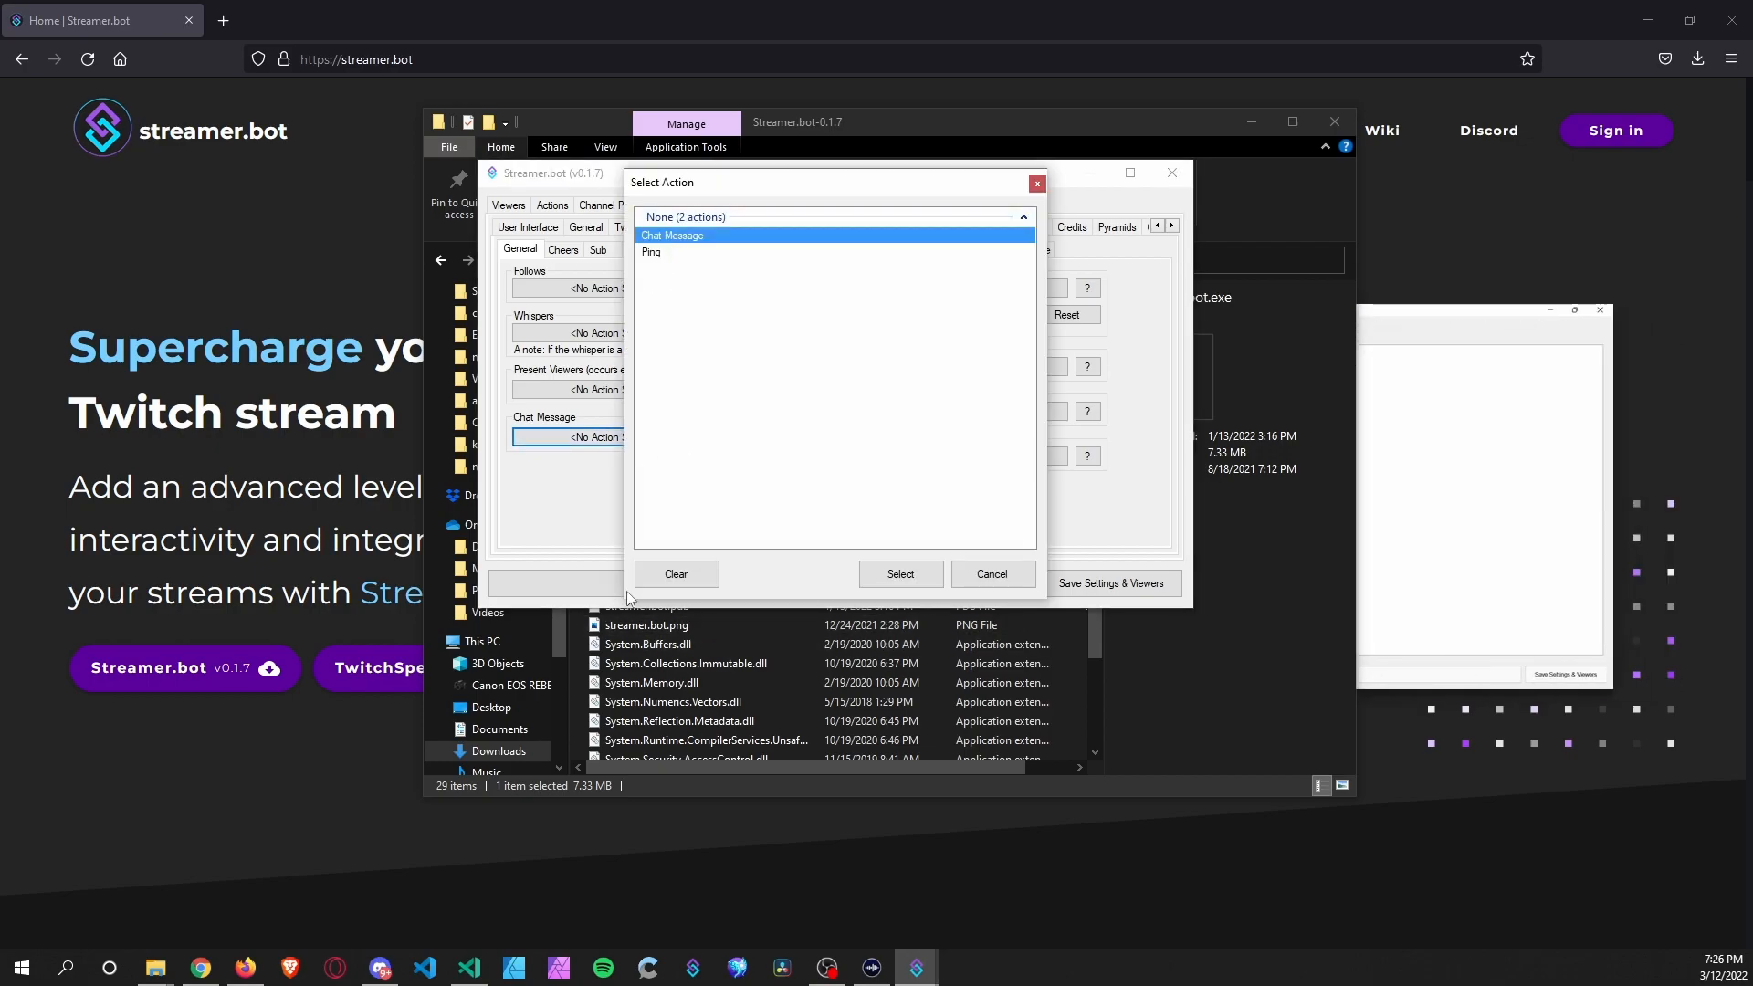
pyautogui.click(913, 579)
pyautogui.click(1096, 583)
# Return to the Actions list and check the Chat Message and Ping actions.
pyautogui.click(557, 208)
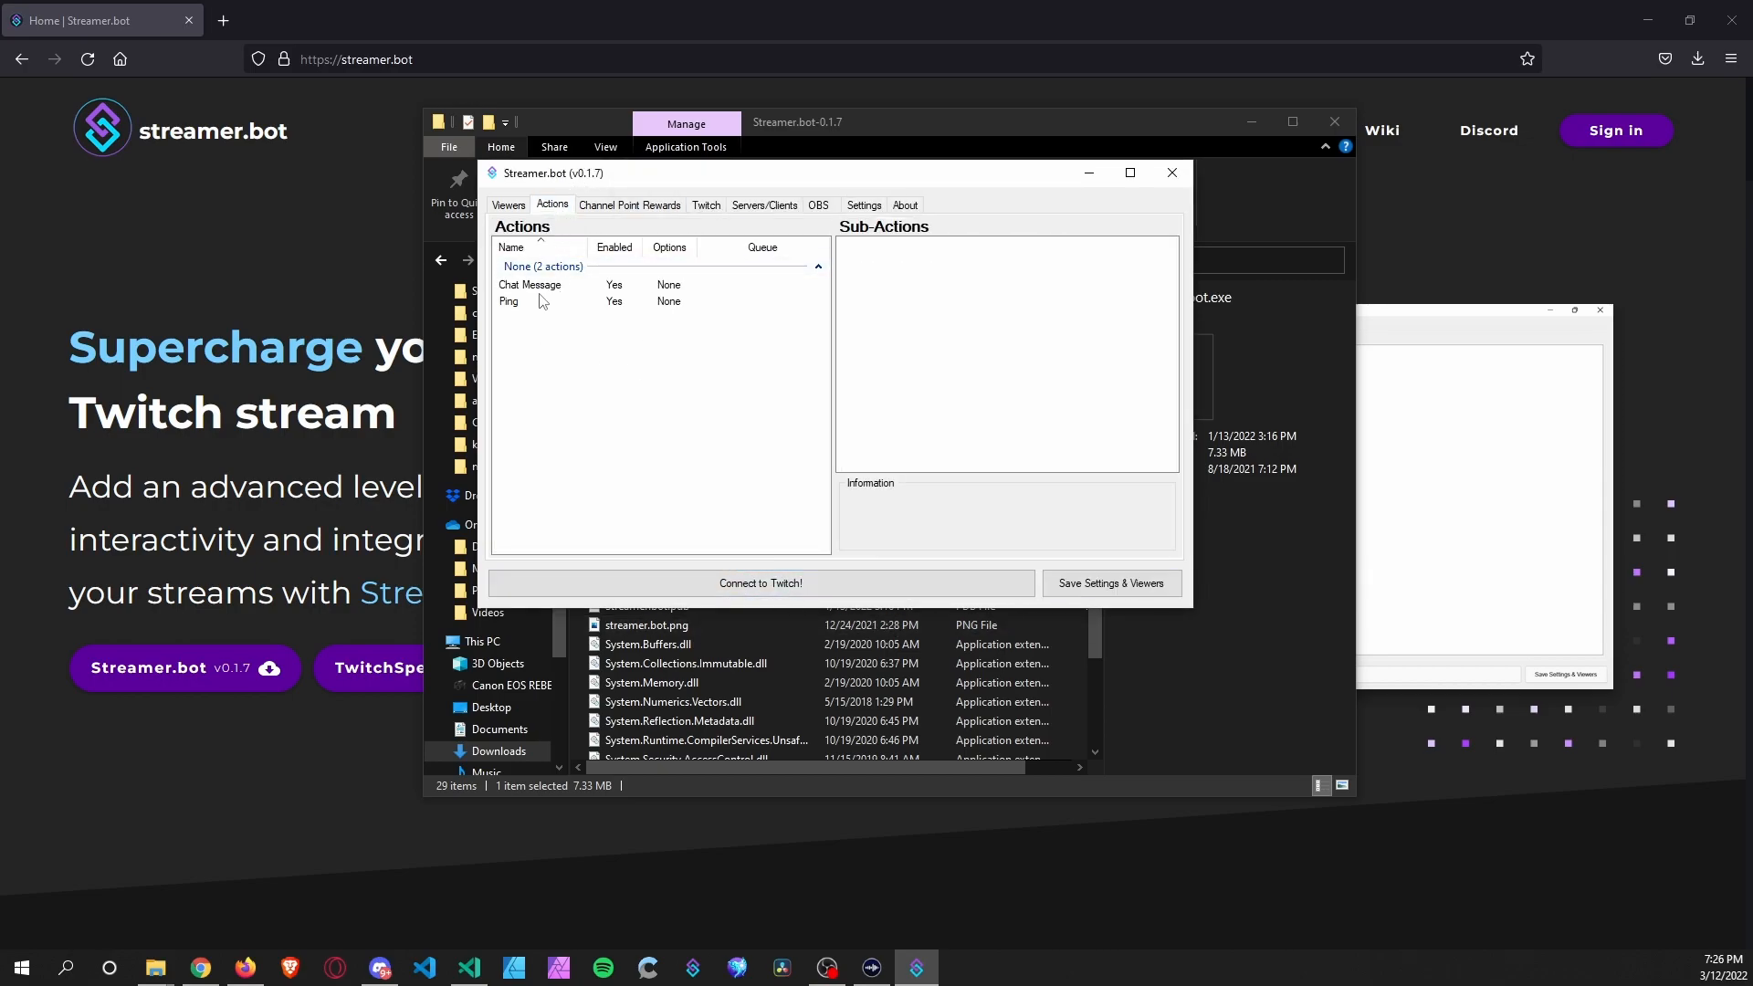
pyautogui.click(544, 287)
pyautogui.click(548, 302)
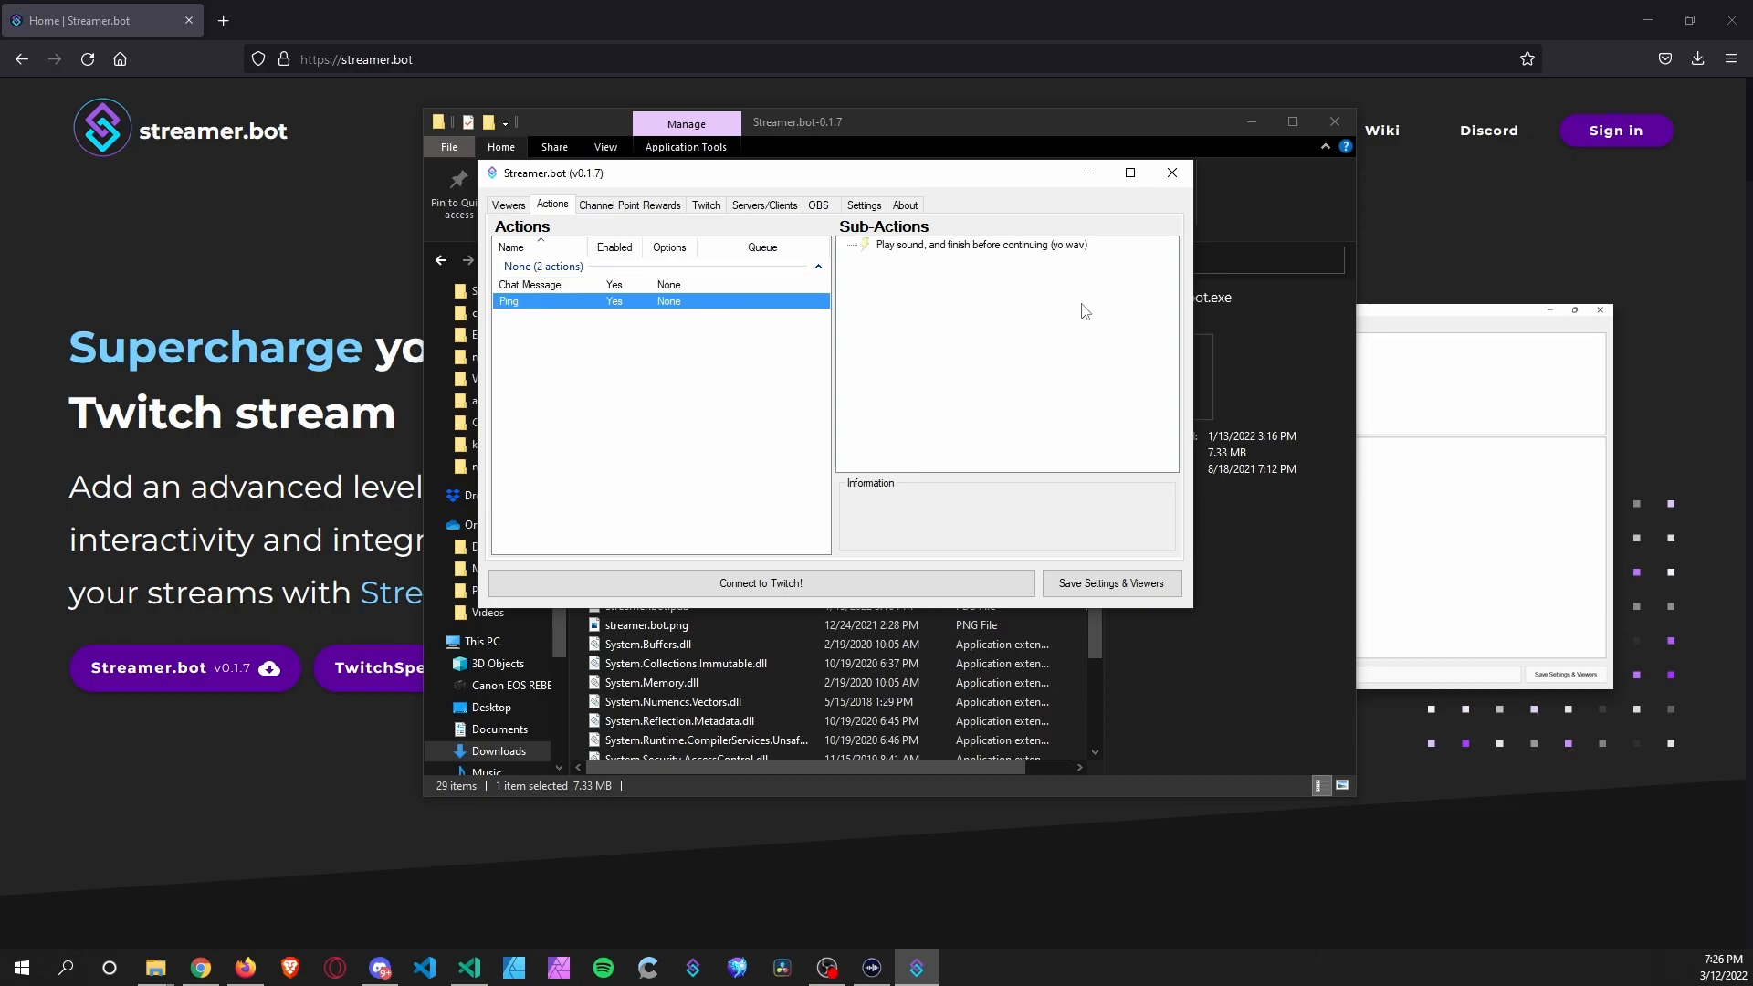
# Add an Actions > Action sub-action to Chat Message that runs the Ping action.
pyautogui.click(559, 287)
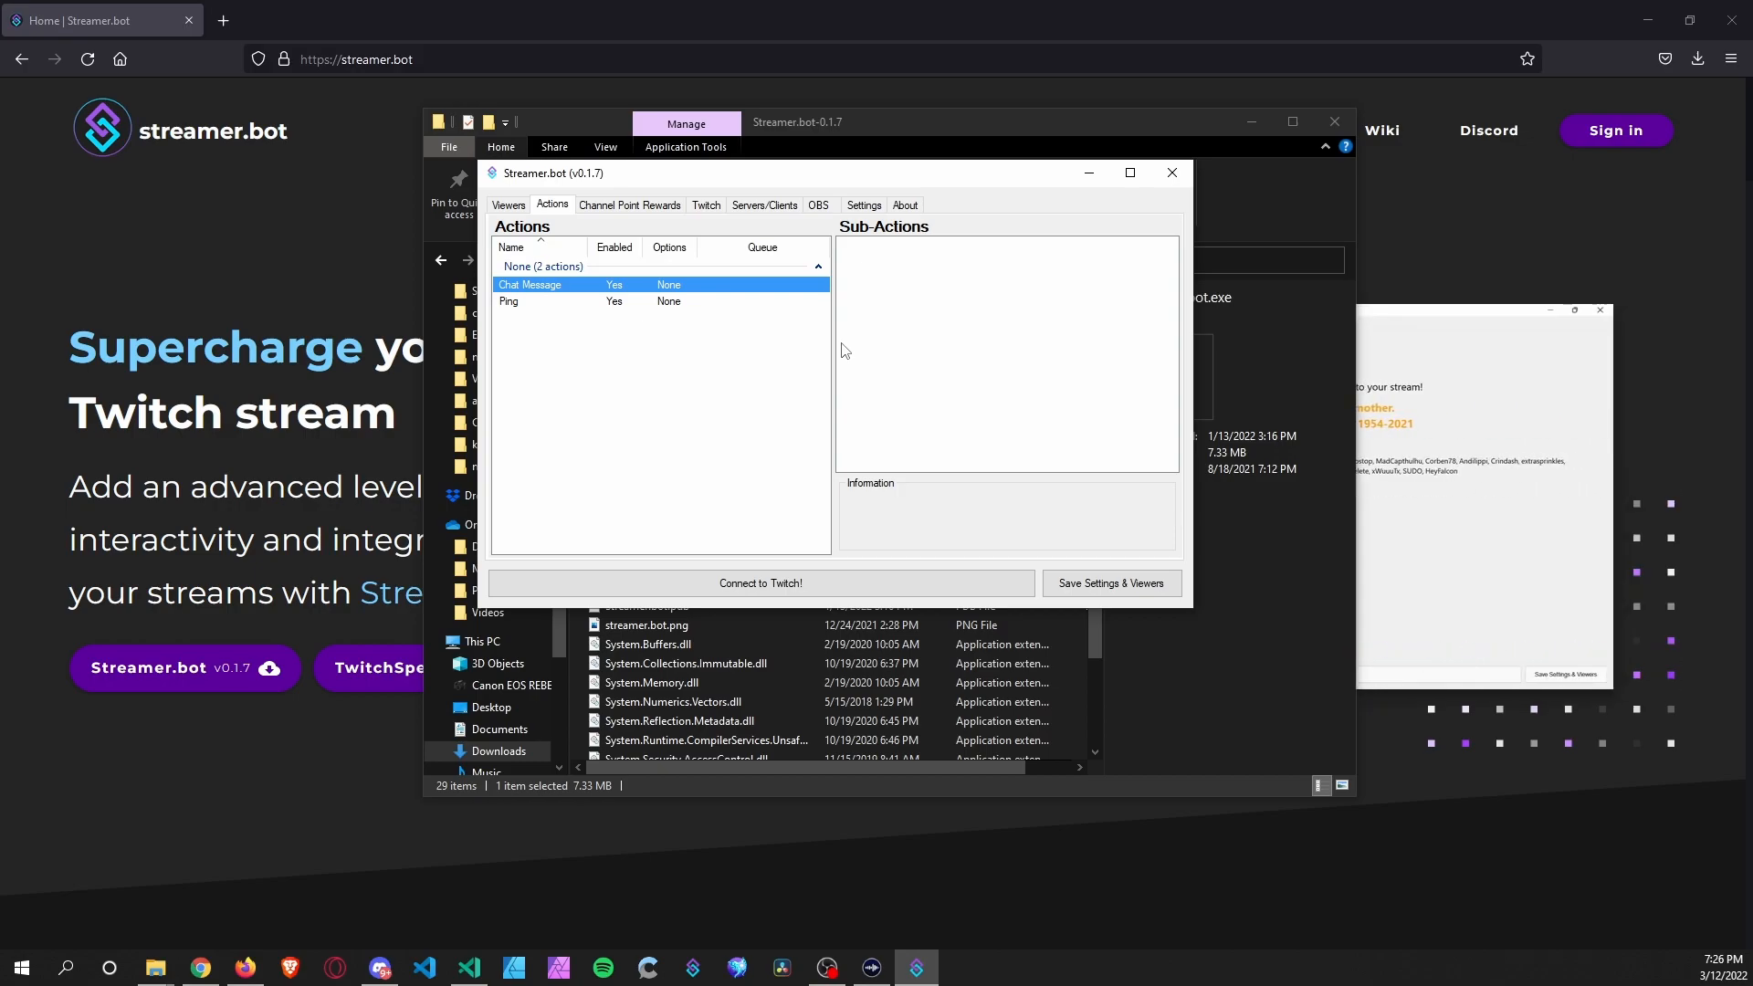
pyautogui.rightClick(955, 290)
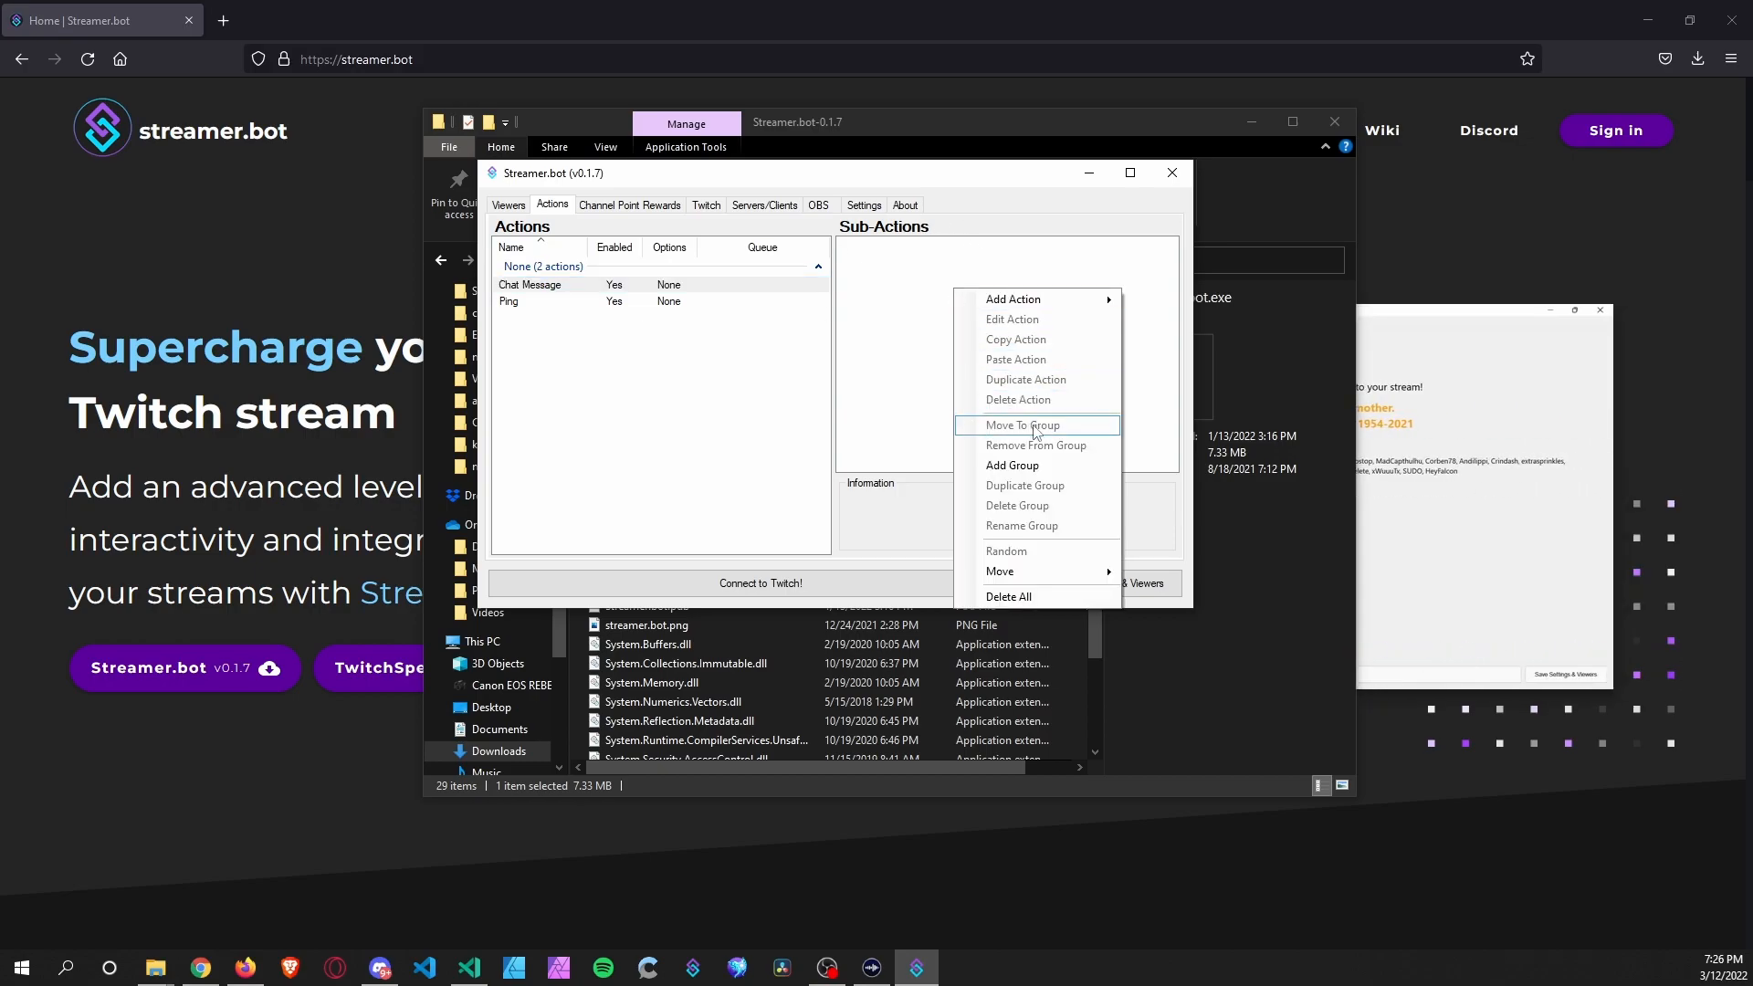
pyautogui.moveTo(1055, 304)
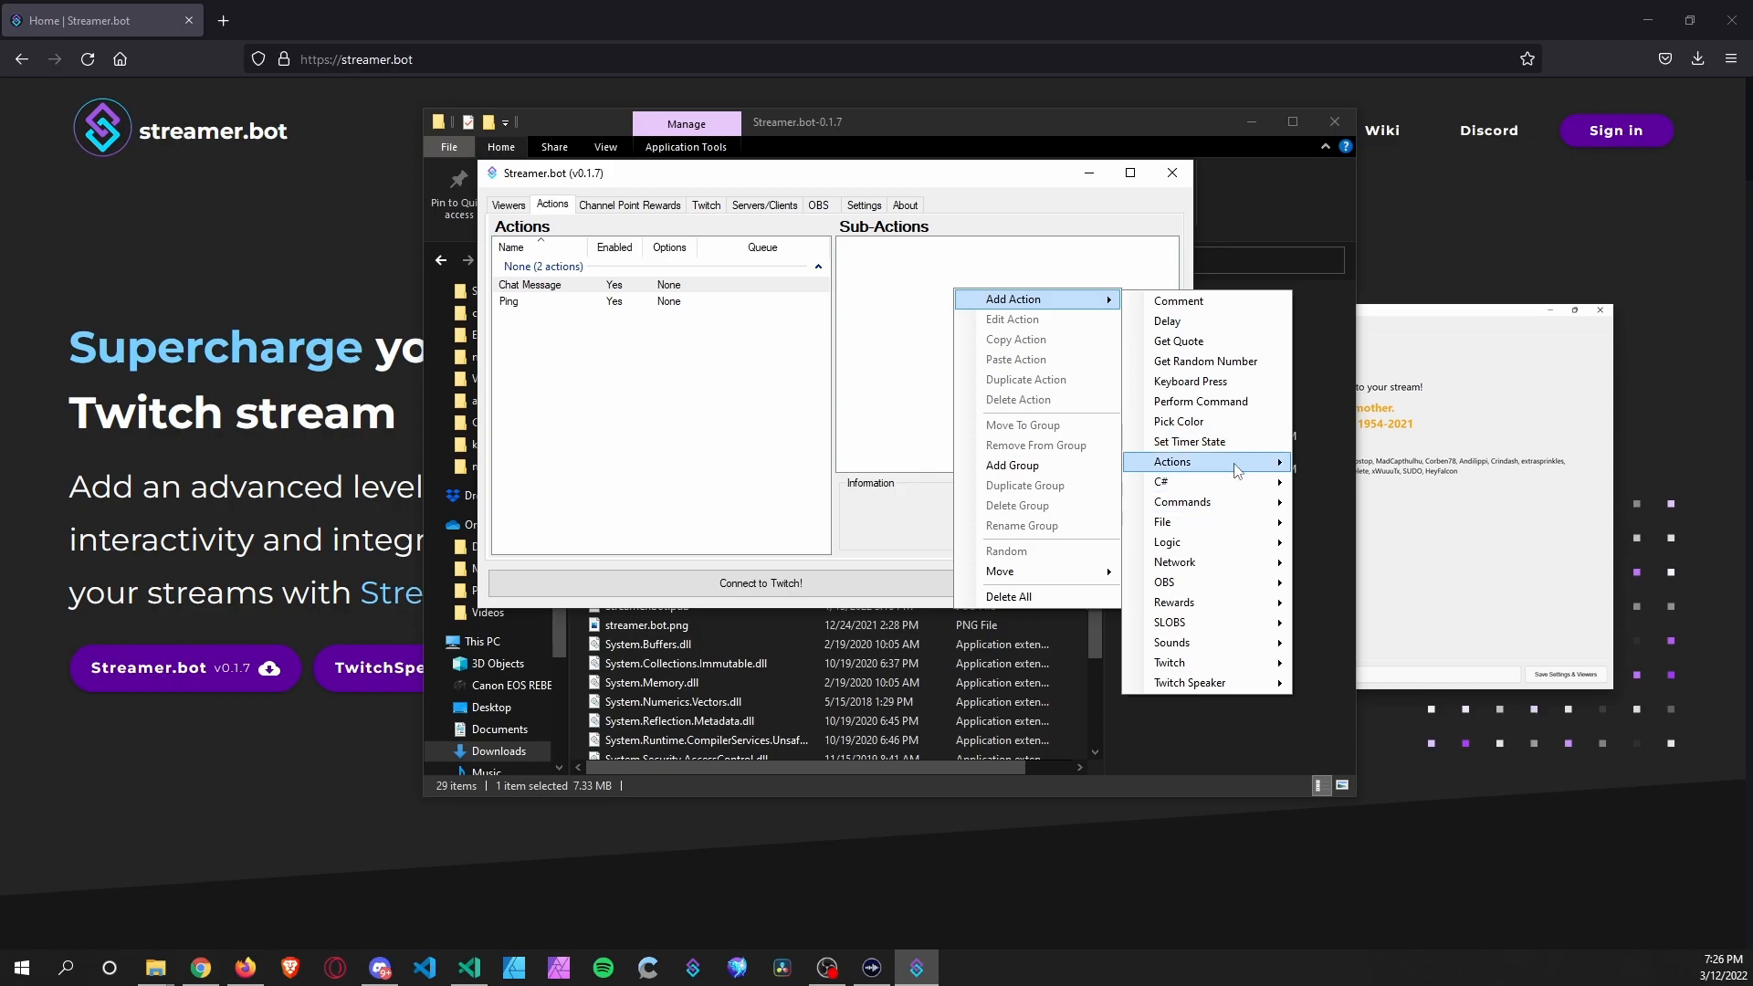
pyautogui.moveTo(1237, 468)
pyautogui.click(1339, 463)
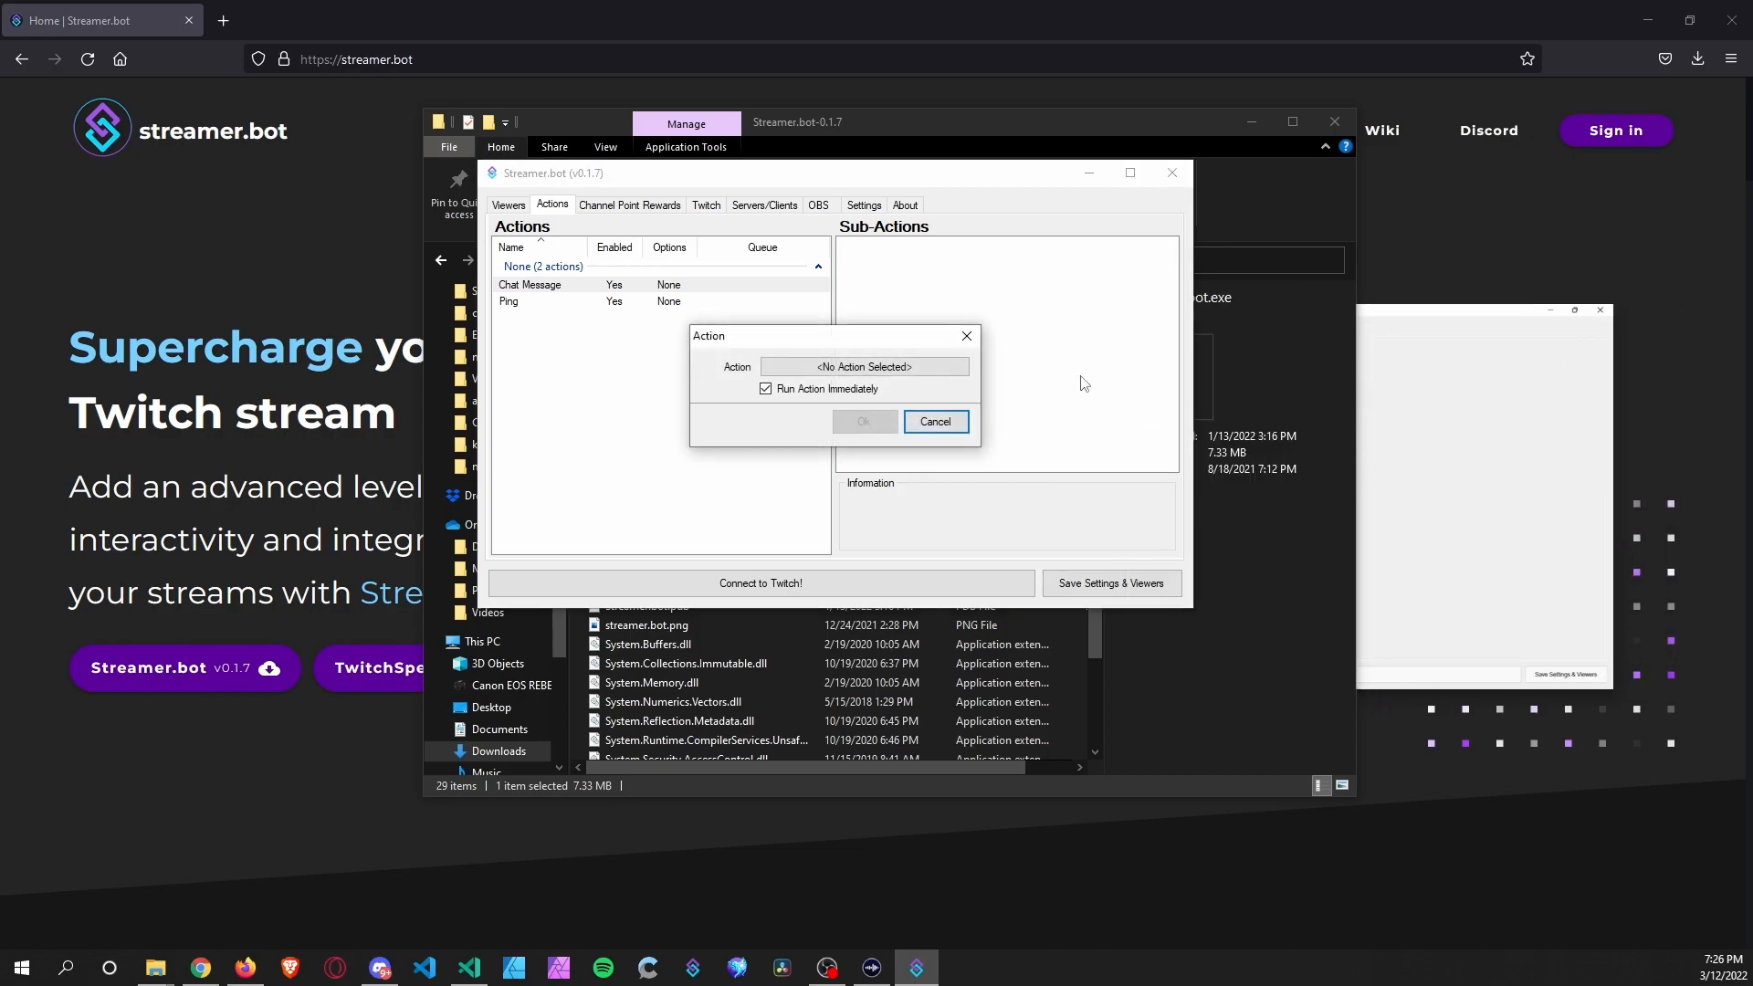
pyautogui.click(854, 375)
pyautogui.click(661, 258)
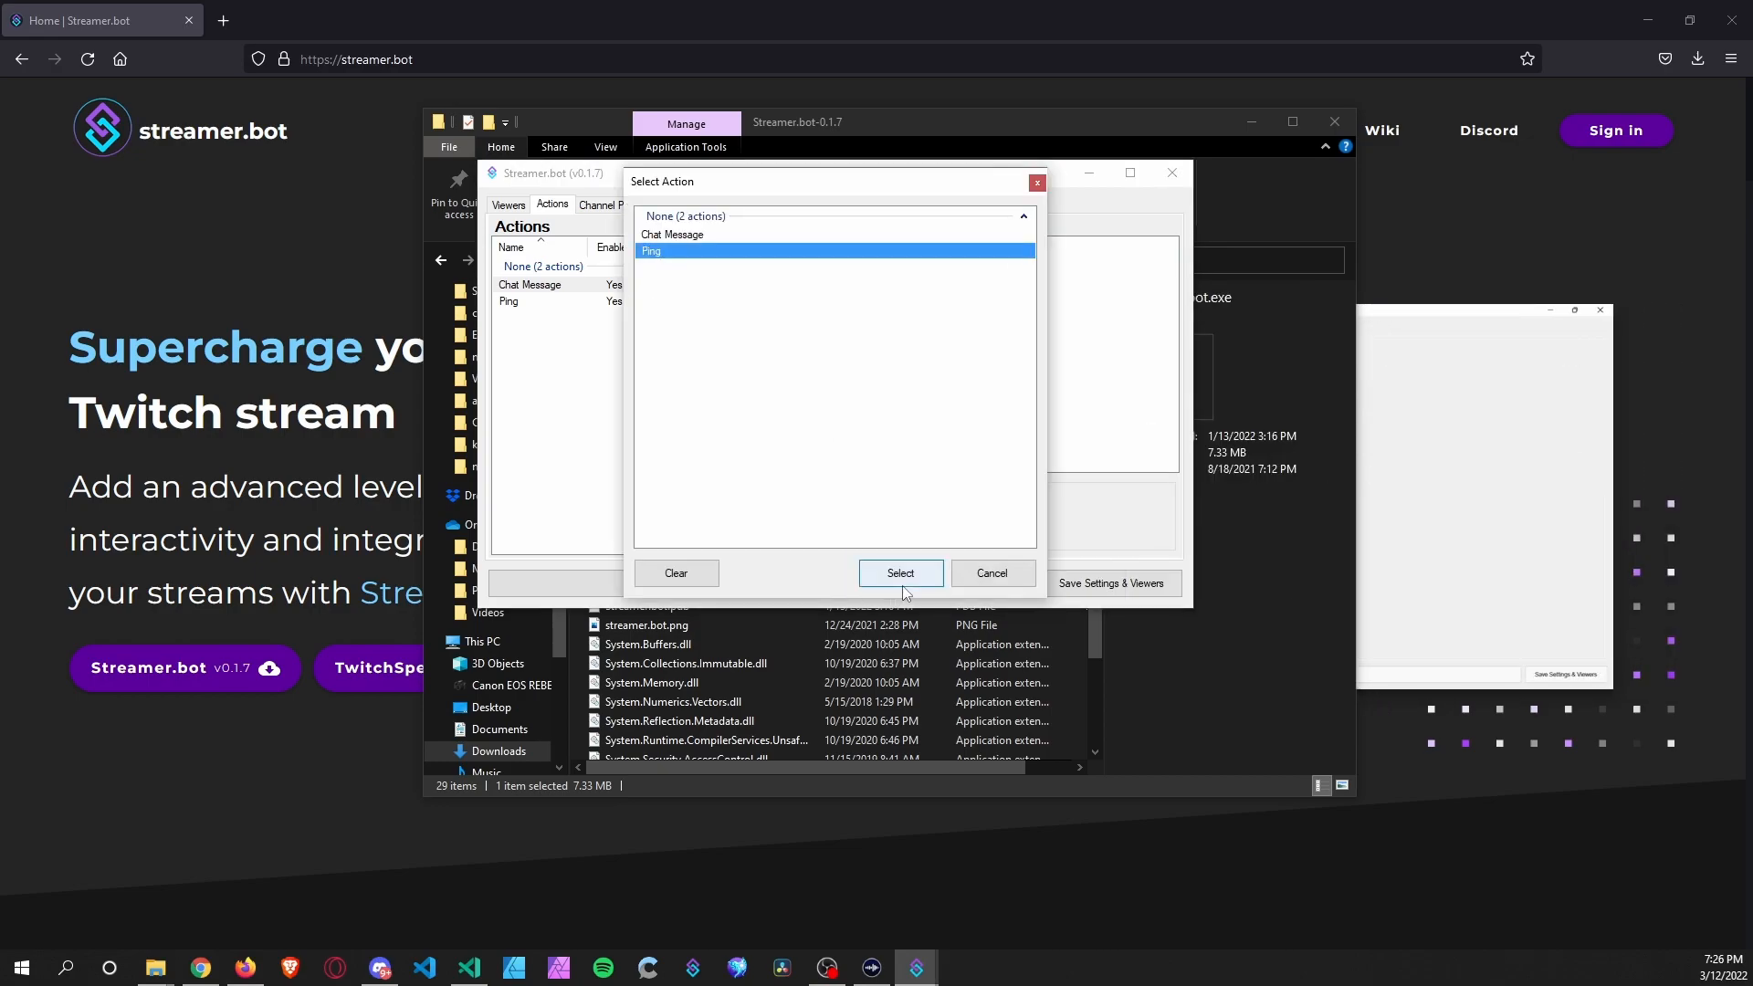
pyautogui.click(901, 573)
pyautogui.click(846, 431)
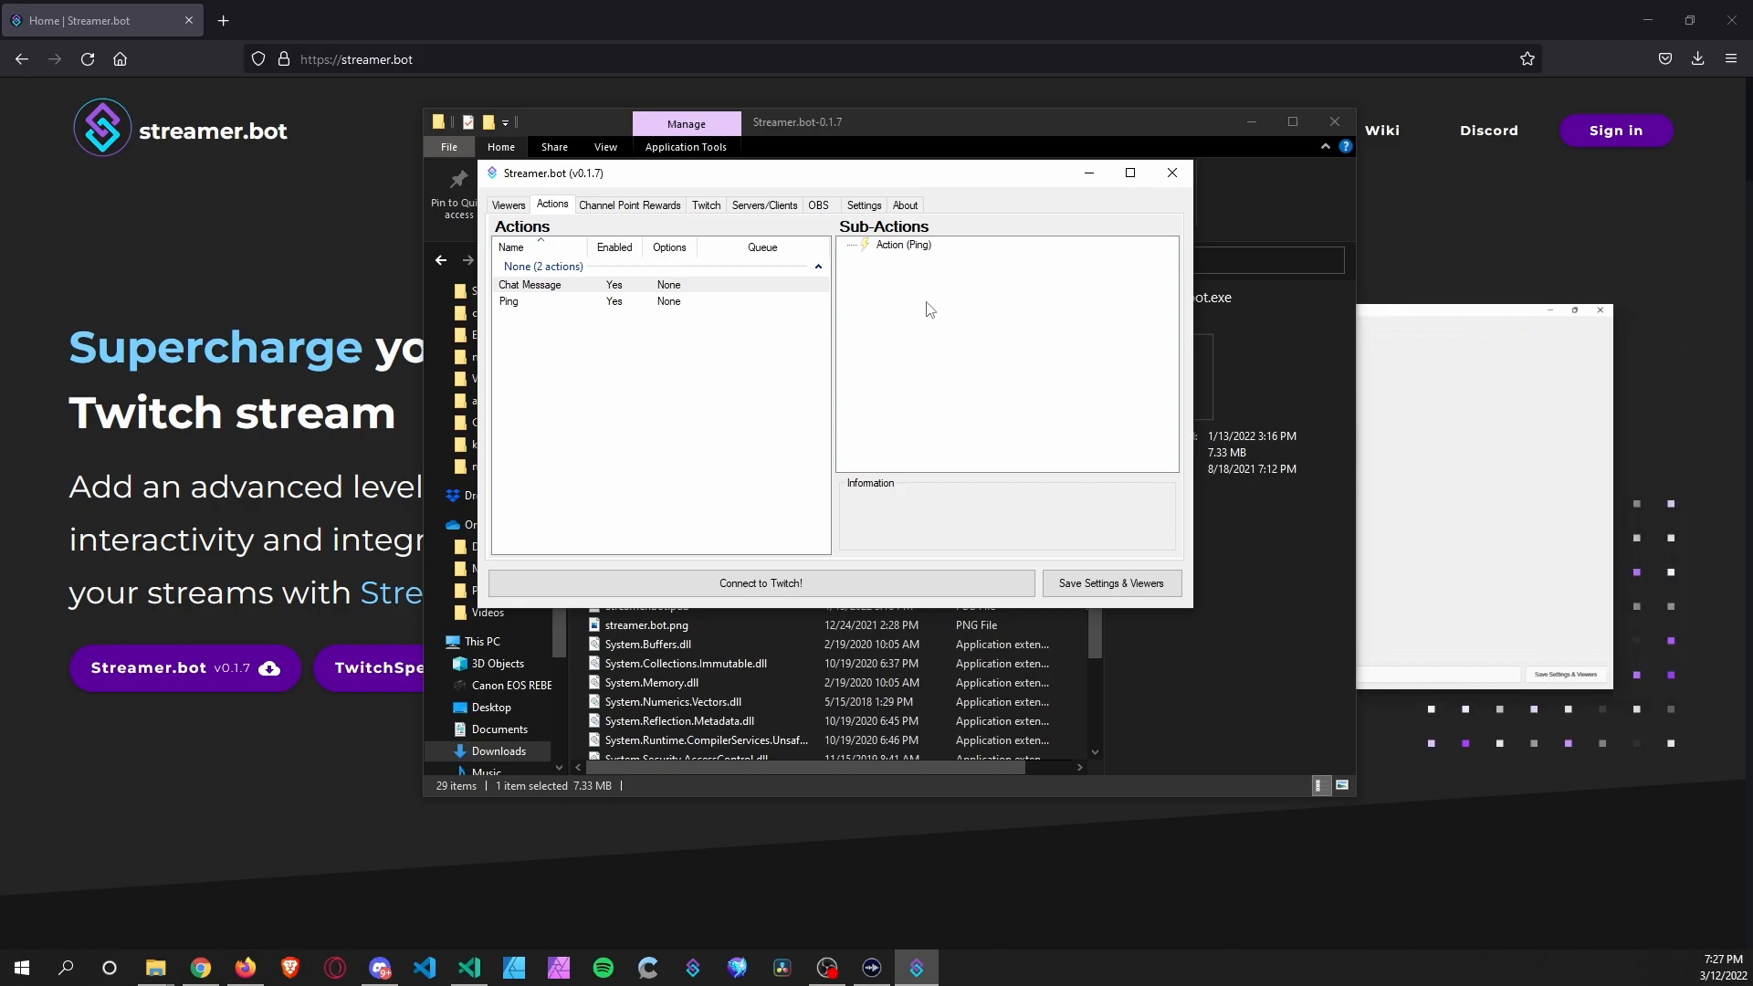
pyautogui.rightClick(952, 306)
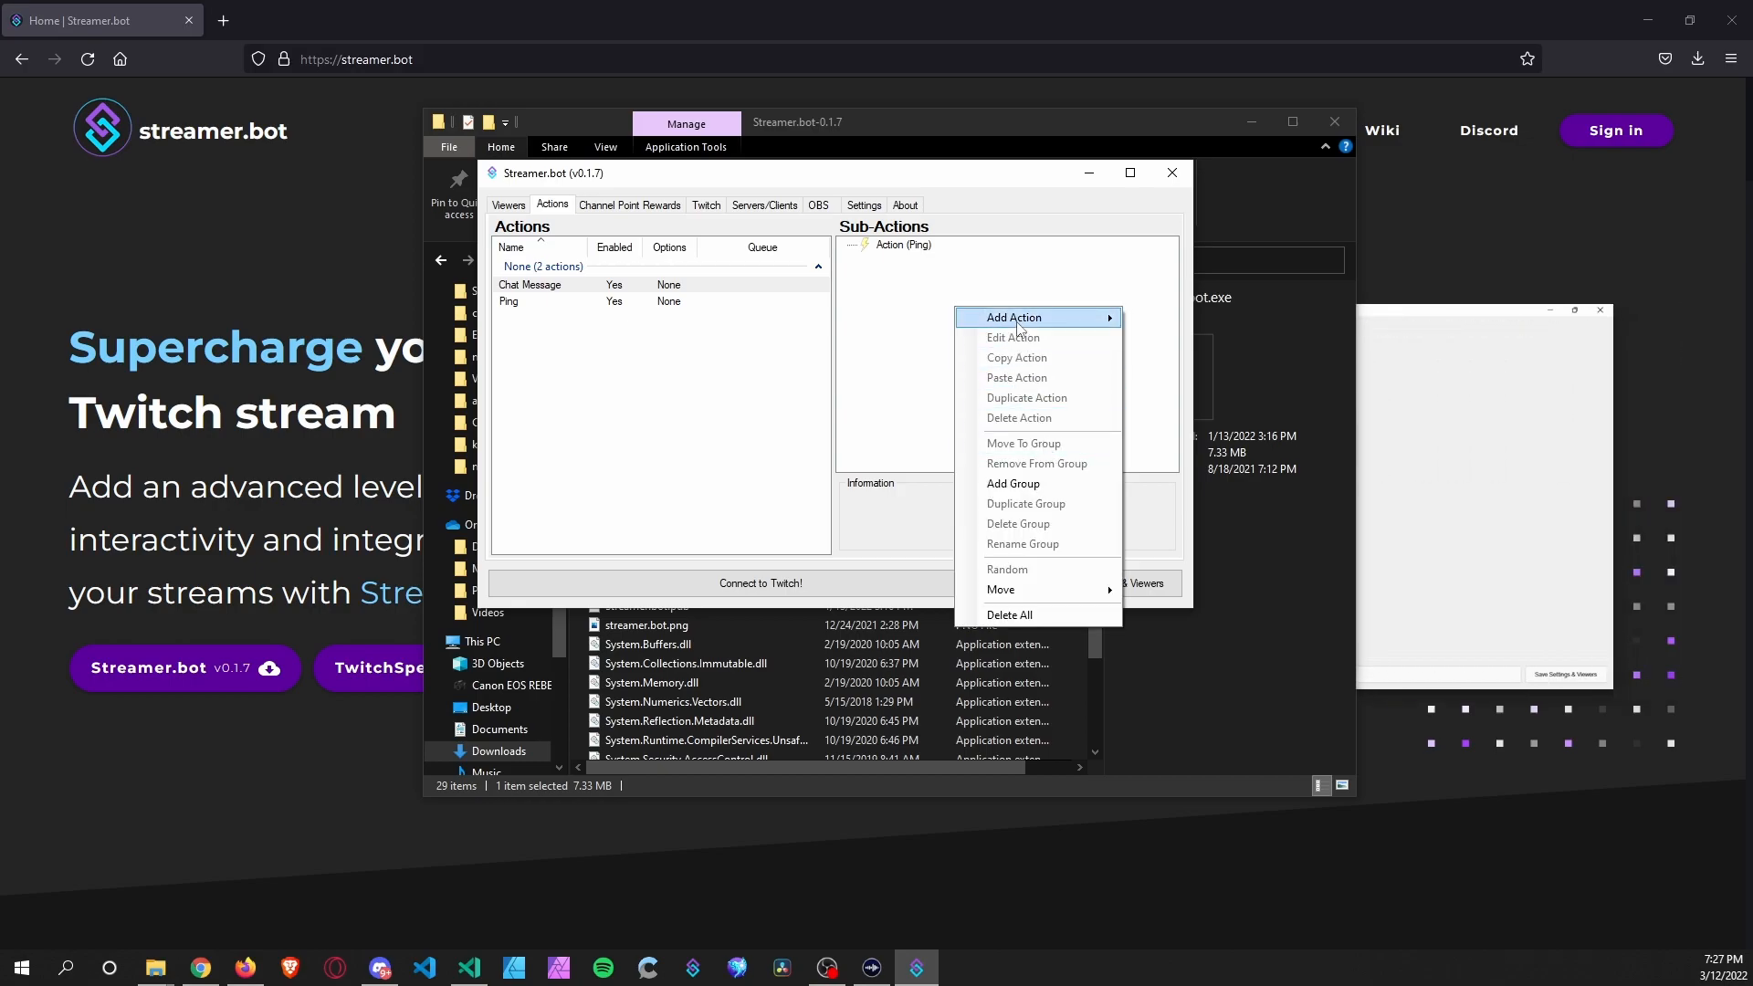
pyautogui.moveTo(1106, 319)
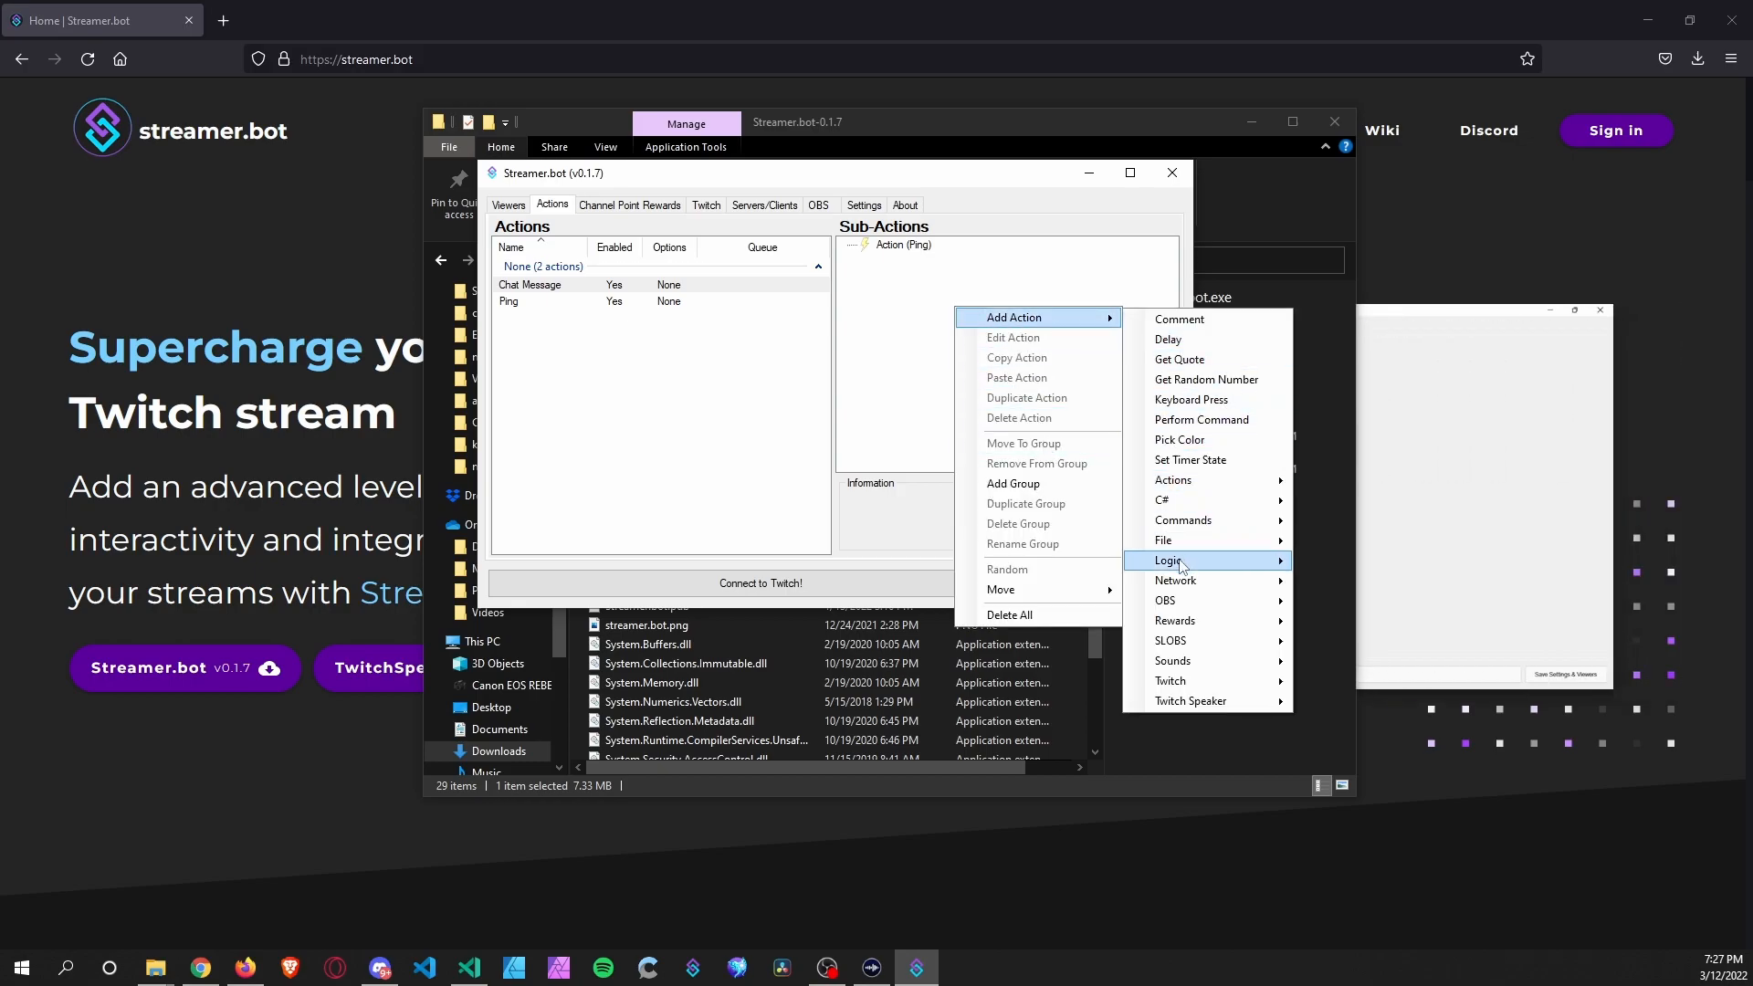
# Add a Logic If sub-action: userName Contains StreamElements, then Break.
pyautogui.click(1208, 557)
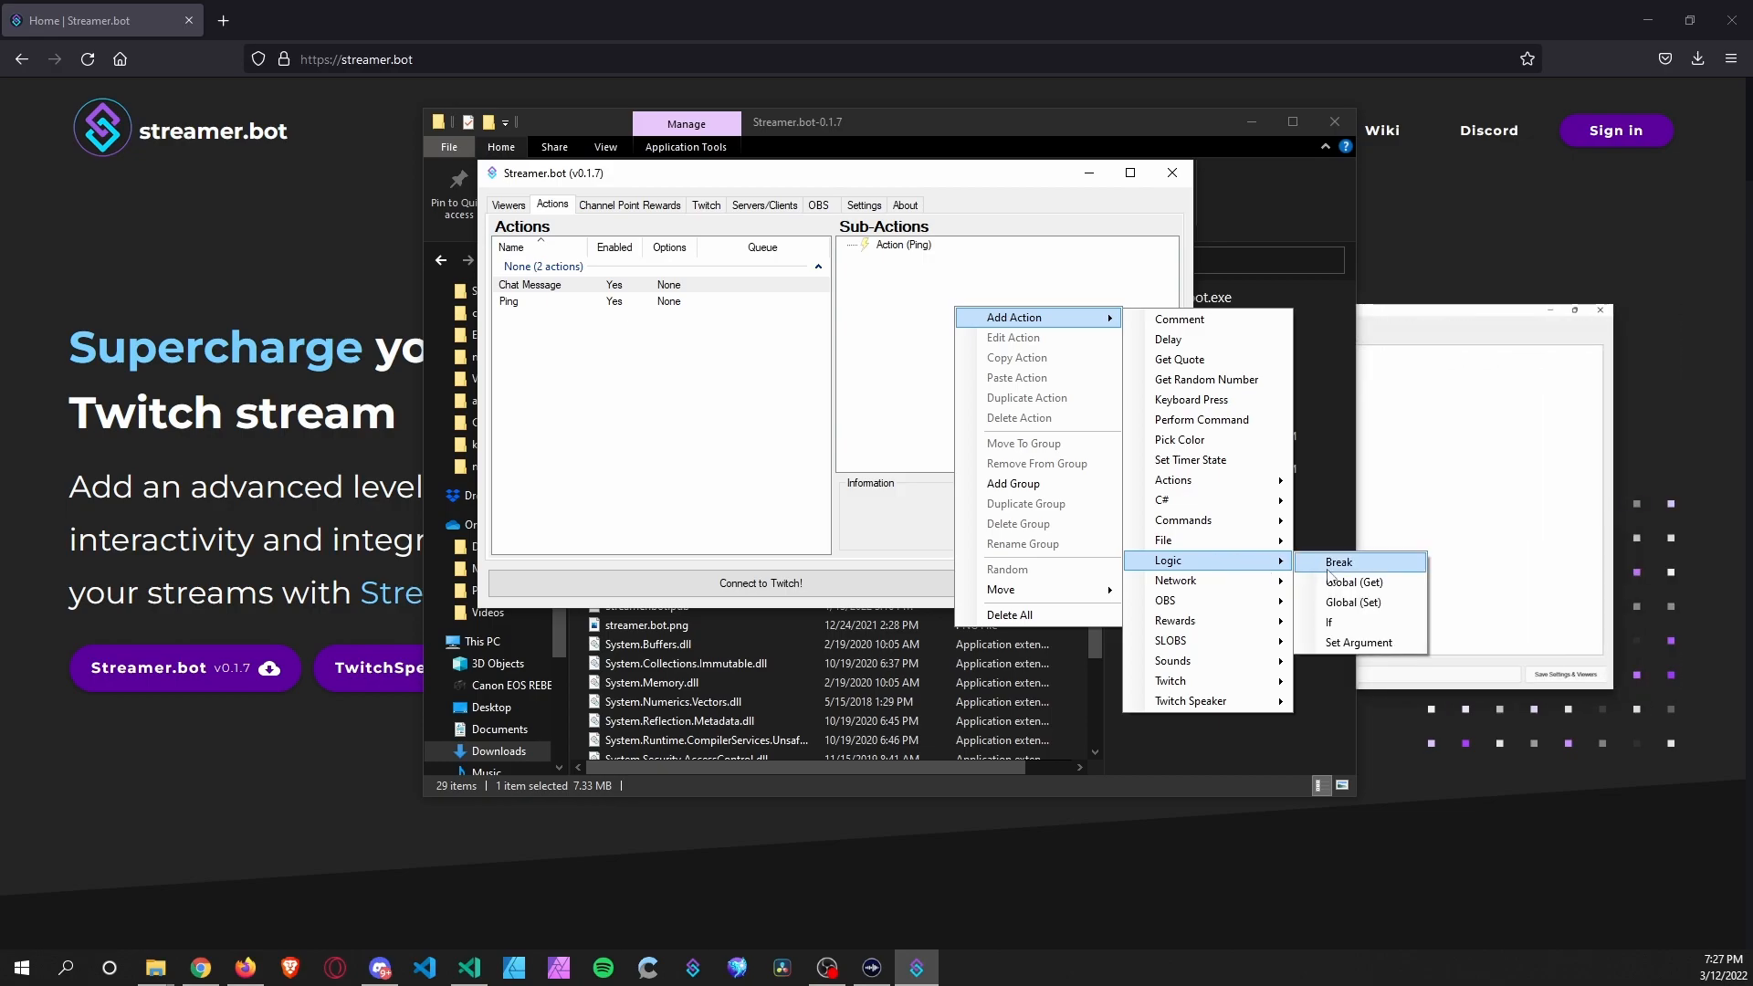
pyautogui.click(1329, 622)
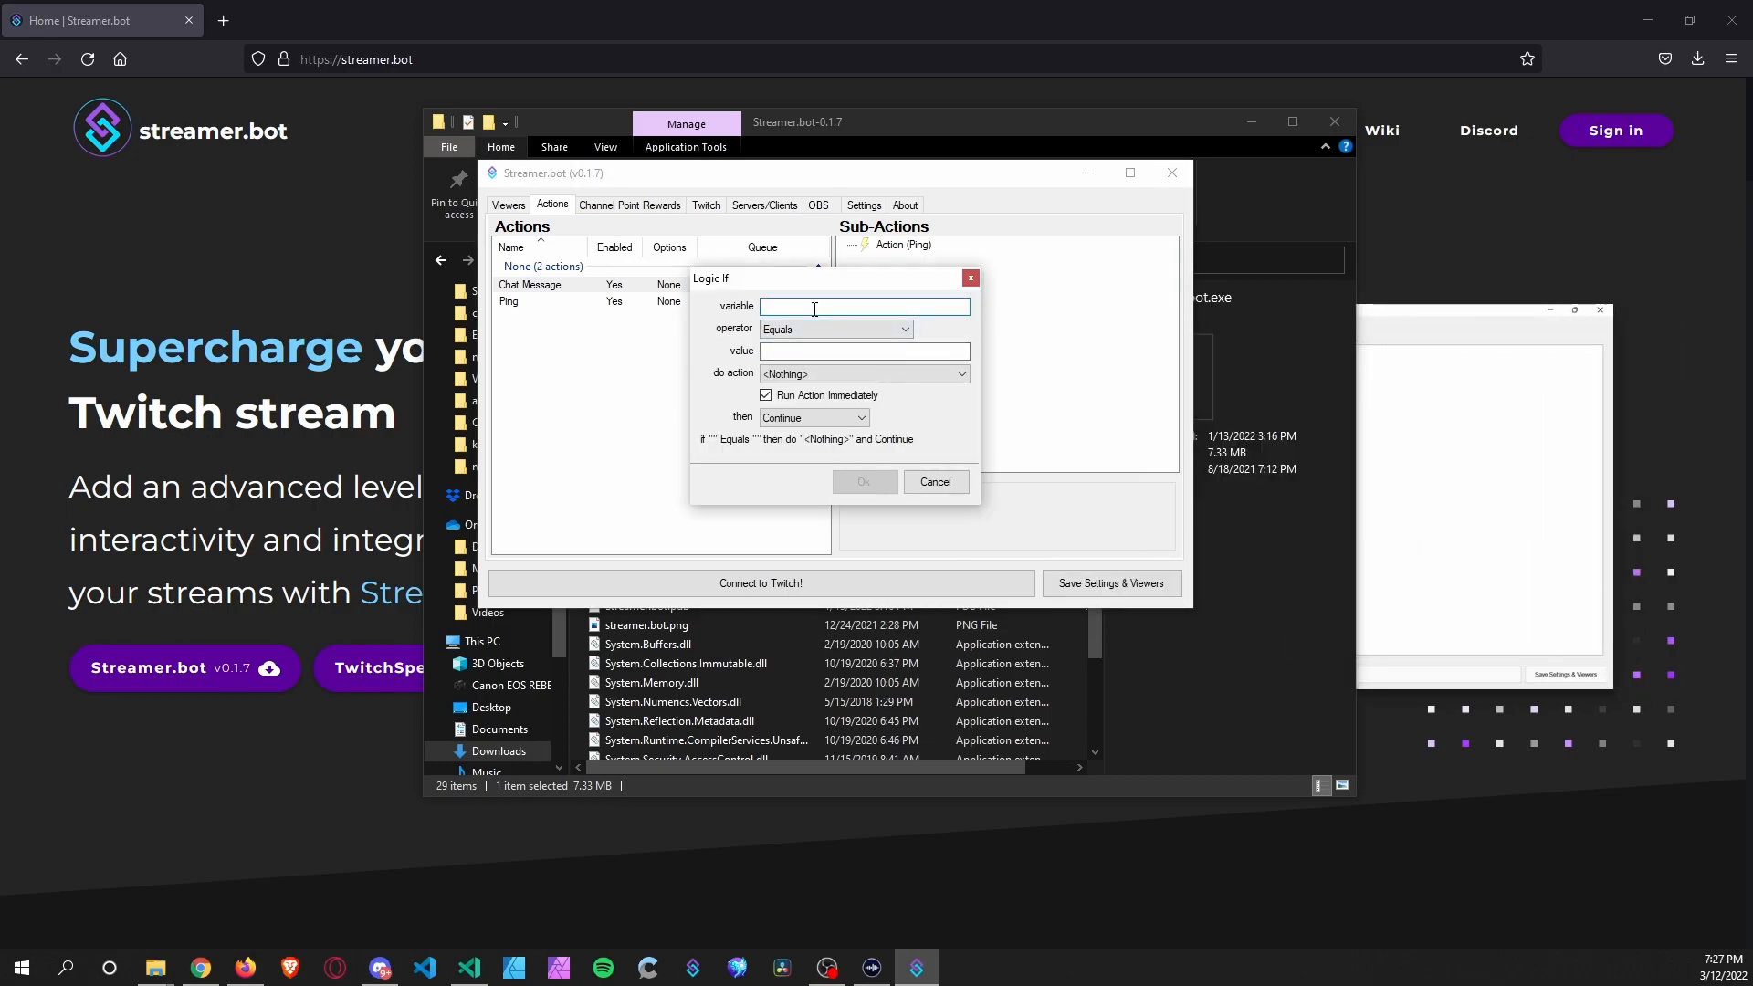
pyautogui.write('userName')
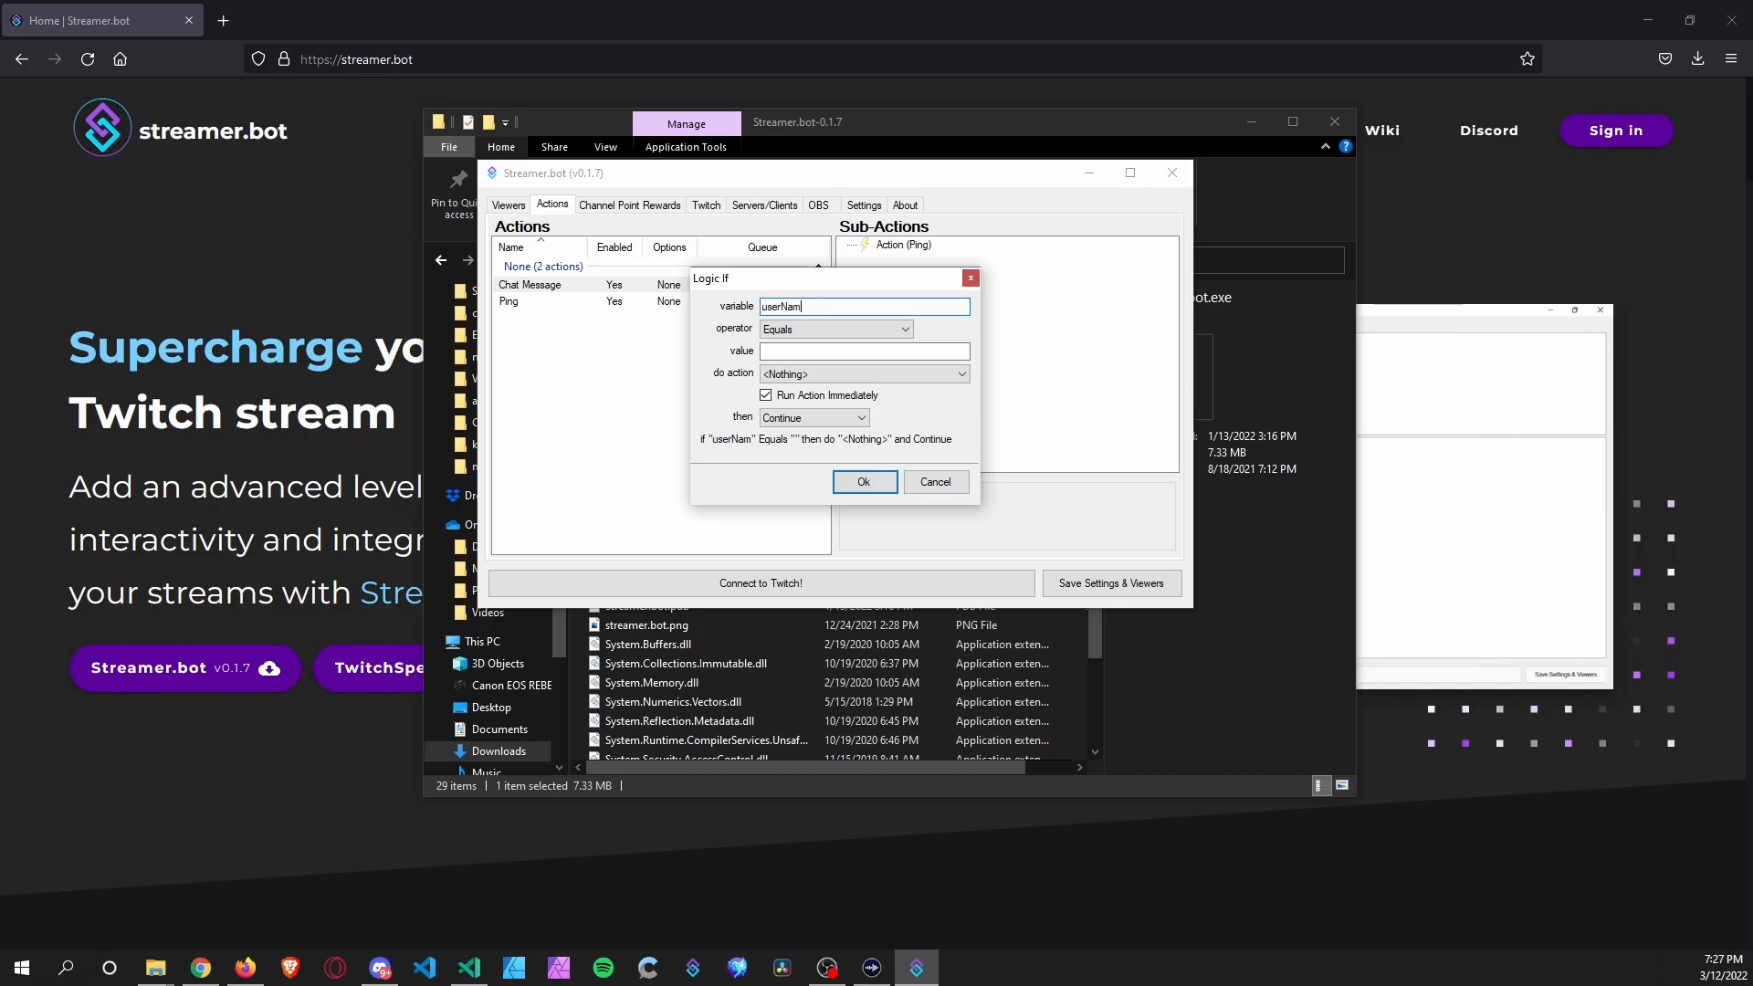
pyautogui.click(840, 327)
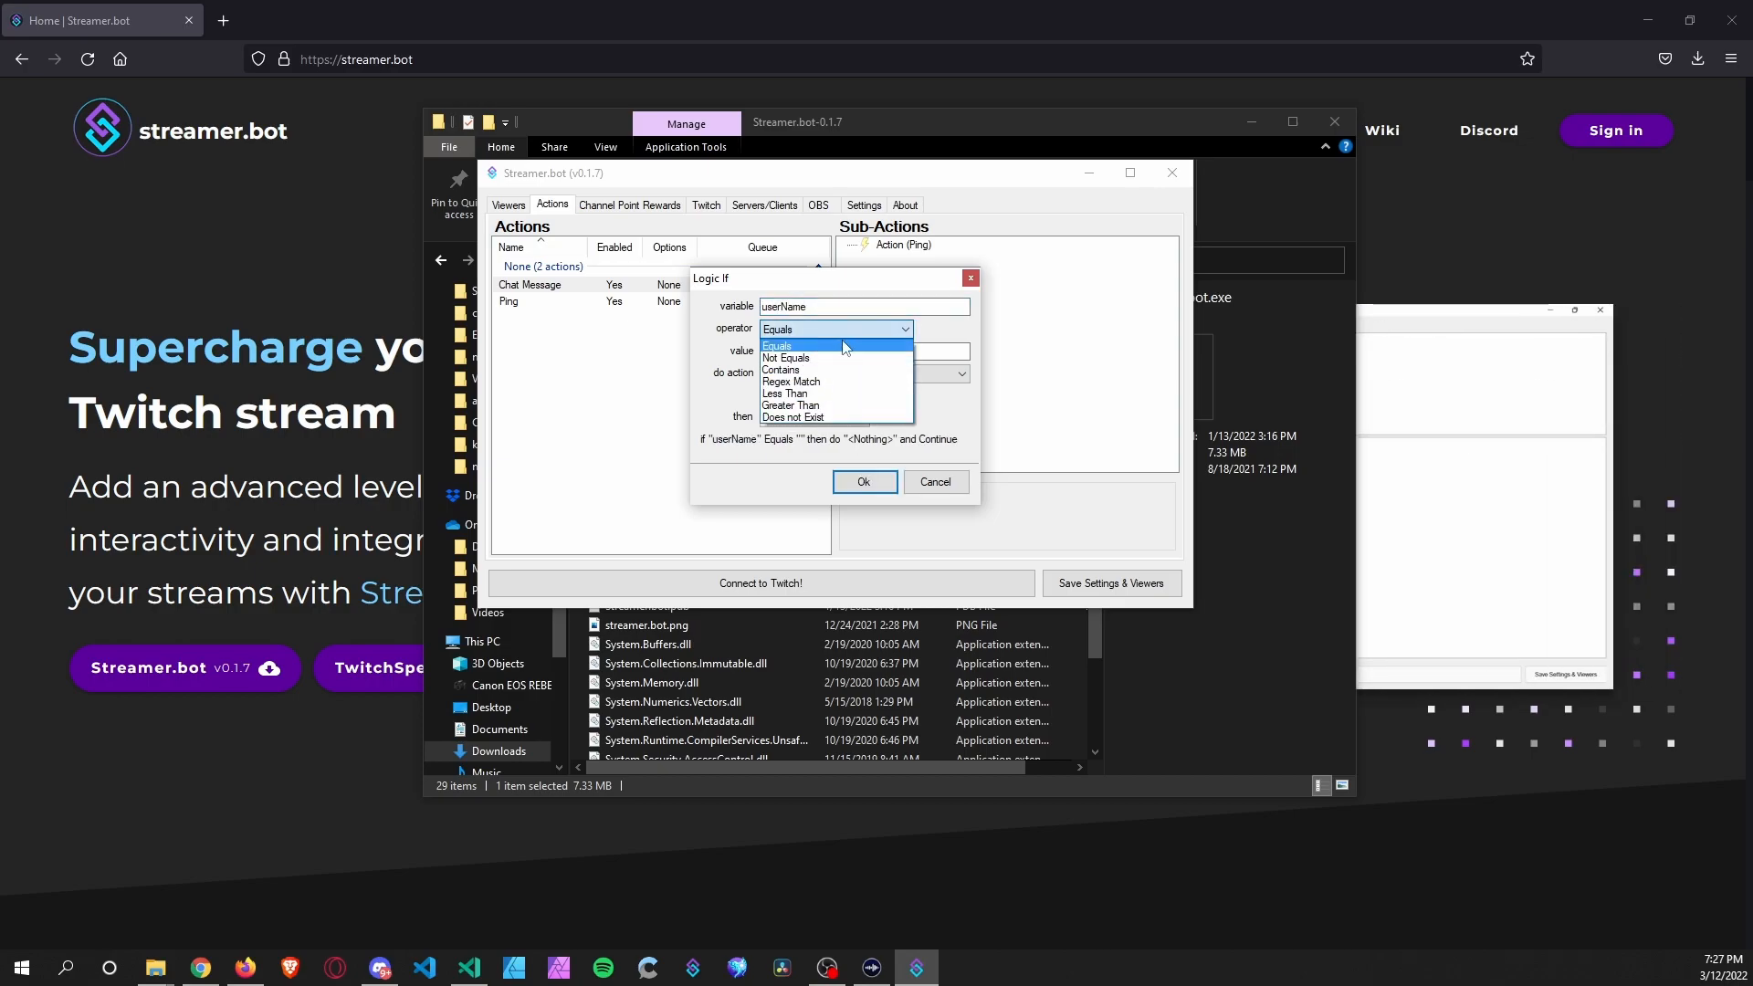
pyautogui.click(826, 364)
pyautogui.click(814, 349)
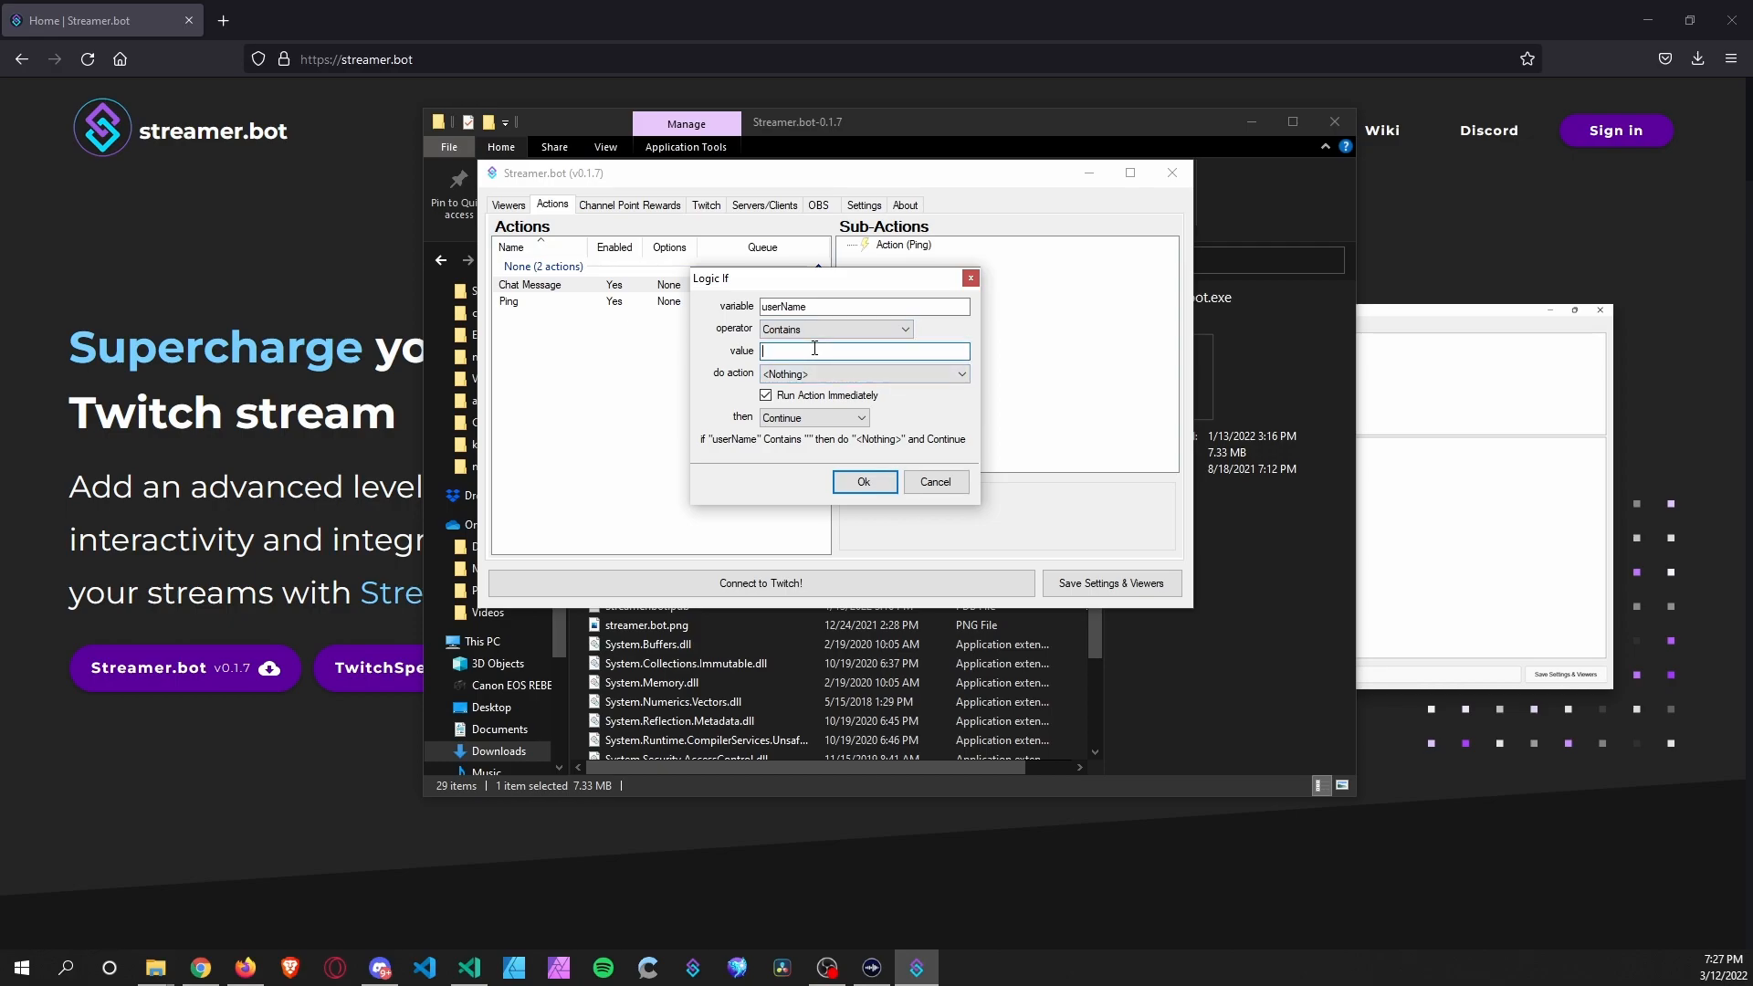
pyautogui.write('Strea')
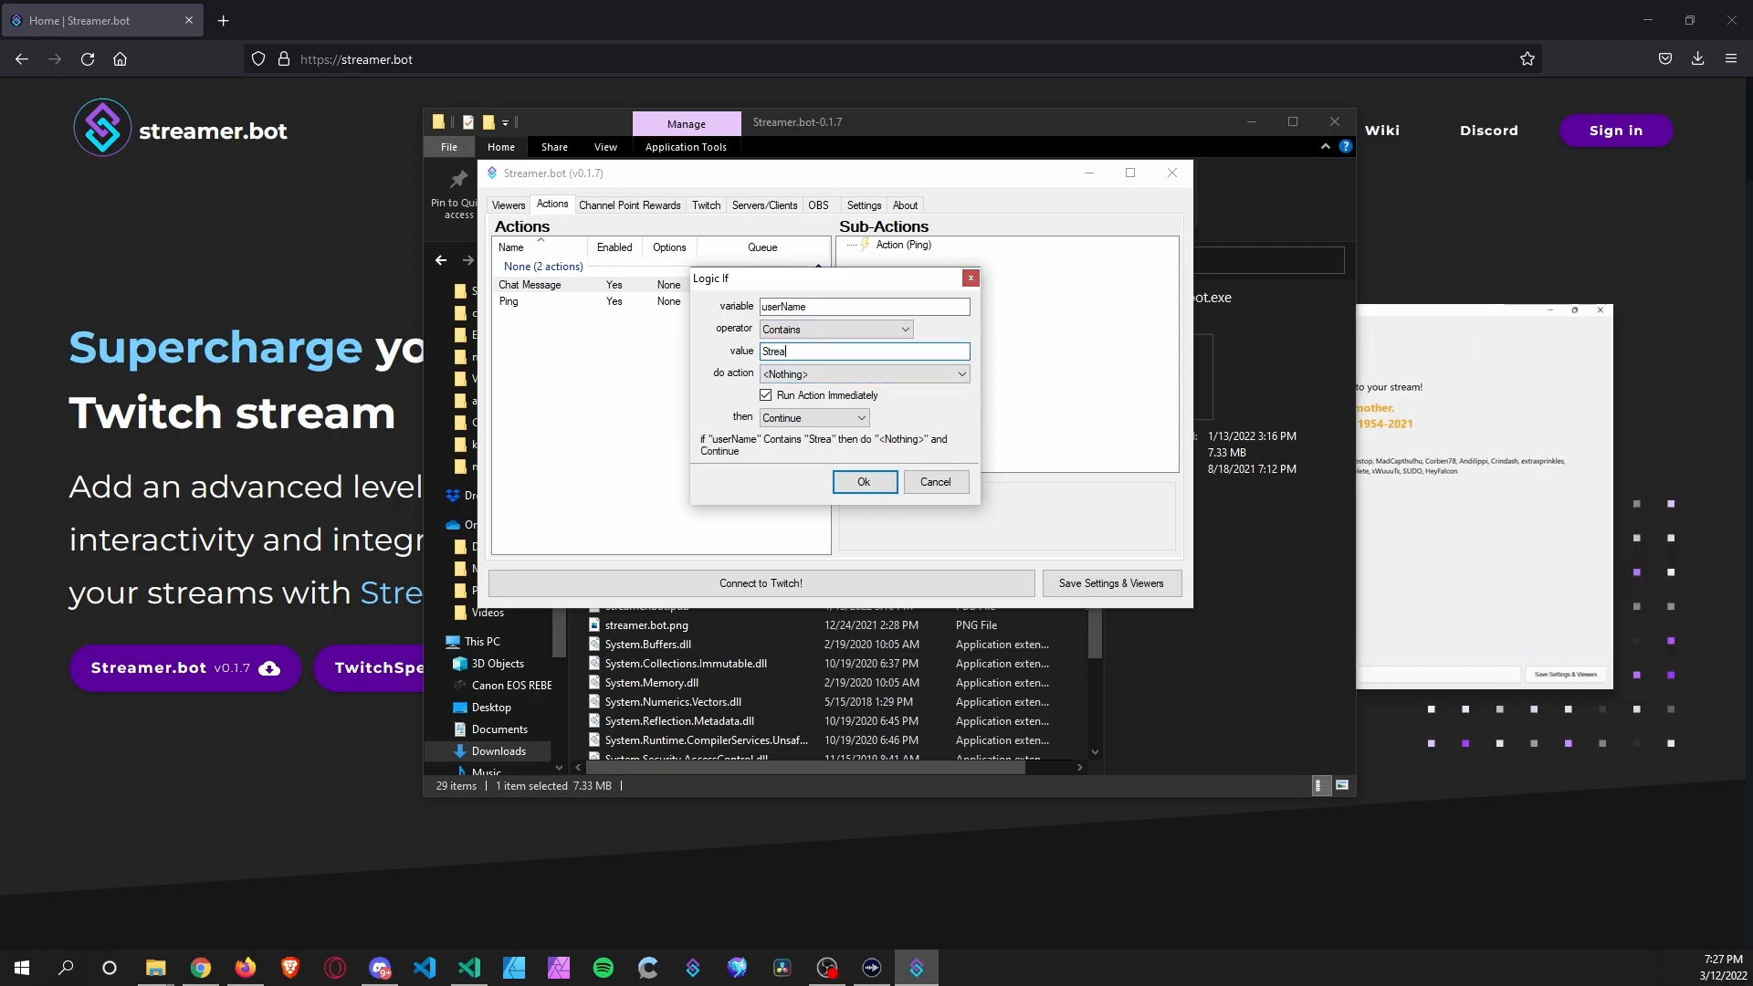
pyautogui.write('mElements')
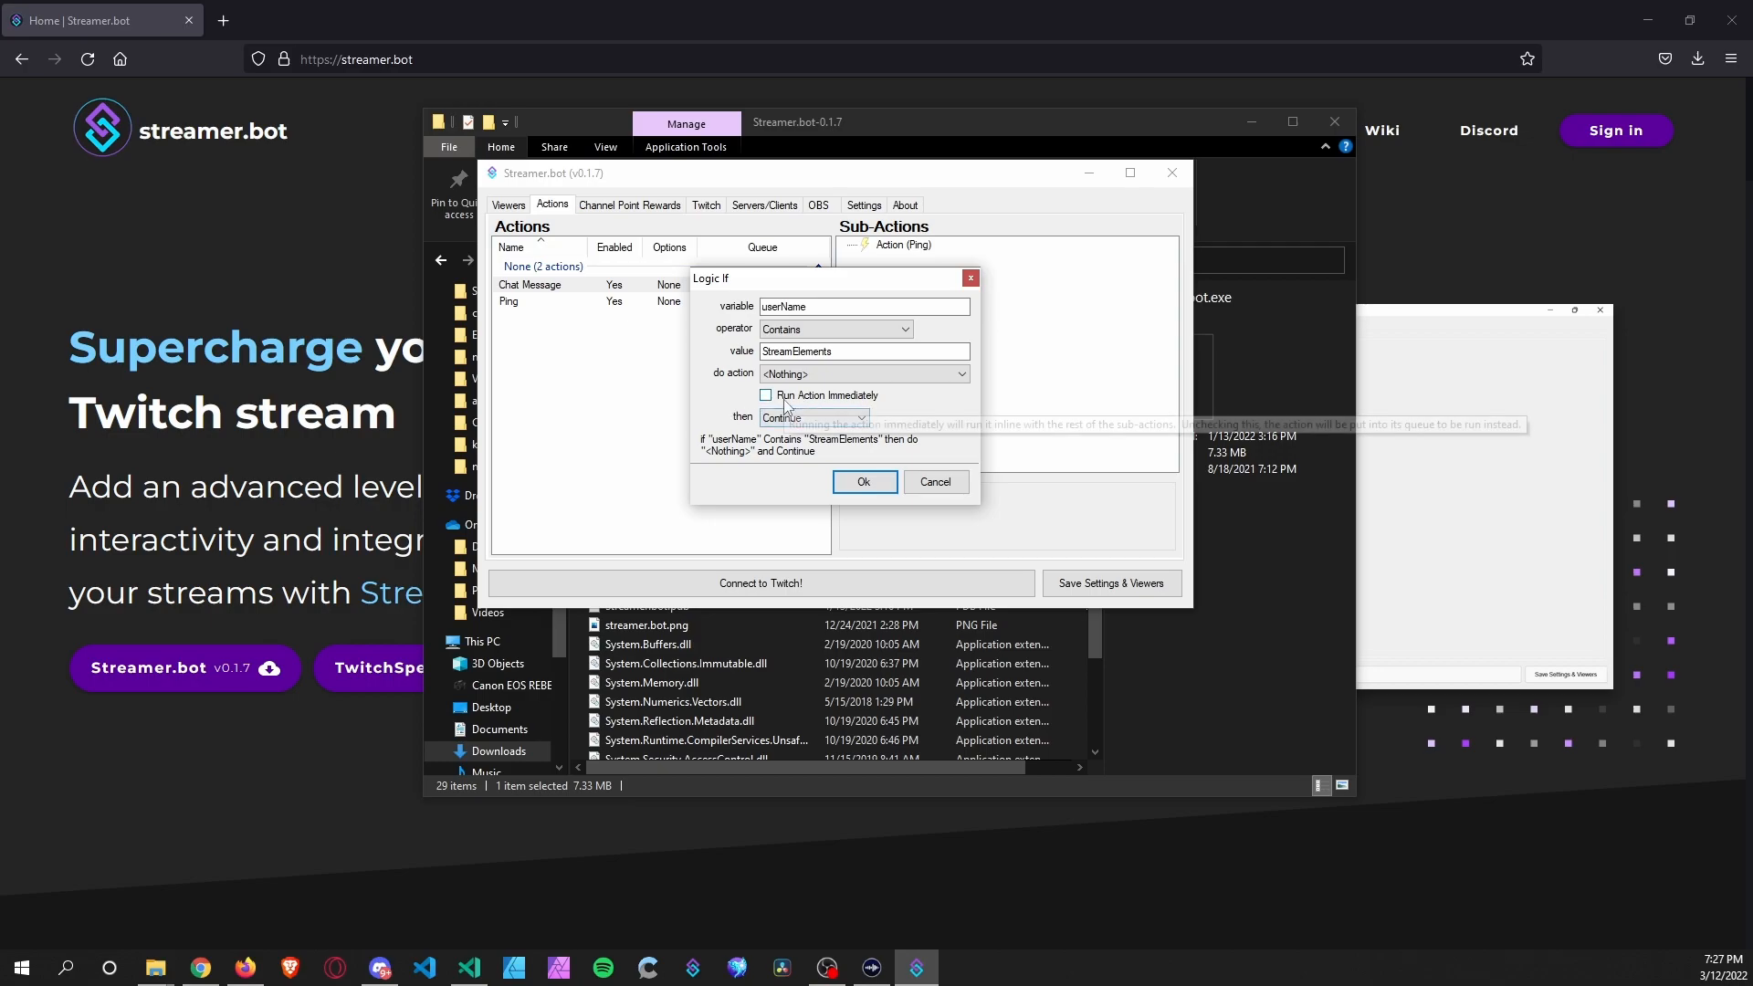
pyautogui.click(822, 417)
pyautogui.click(778, 447)
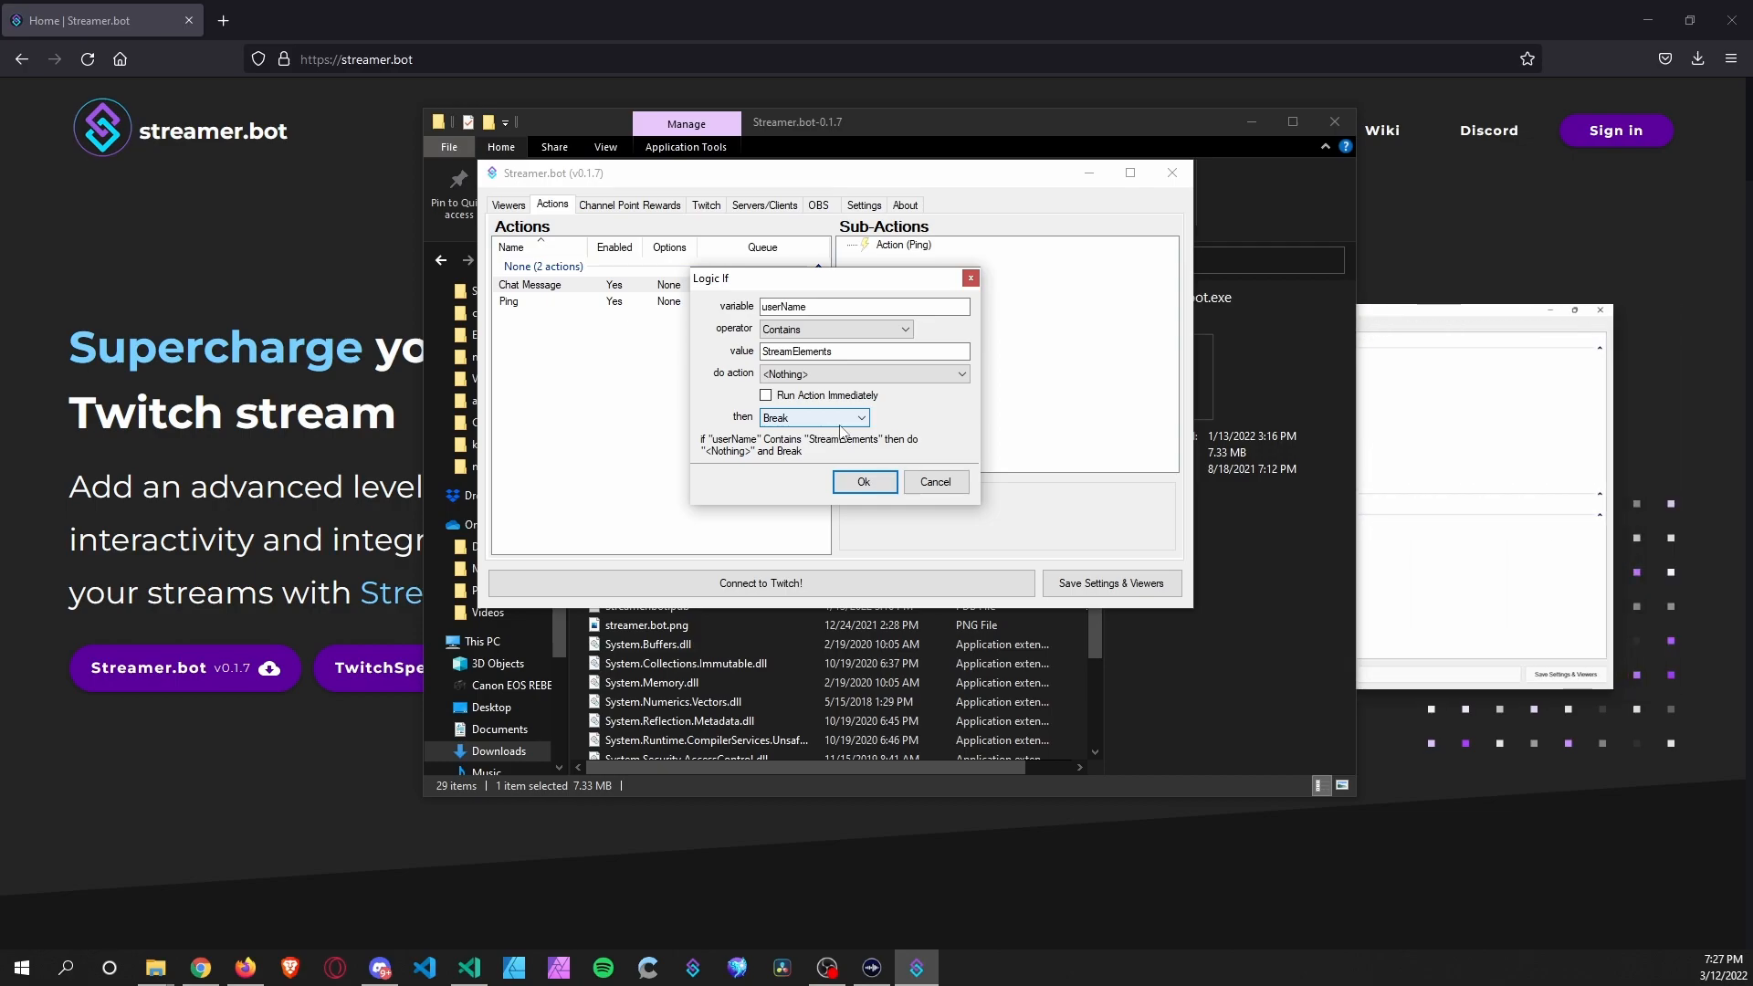
pyautogui.click(864, 482)
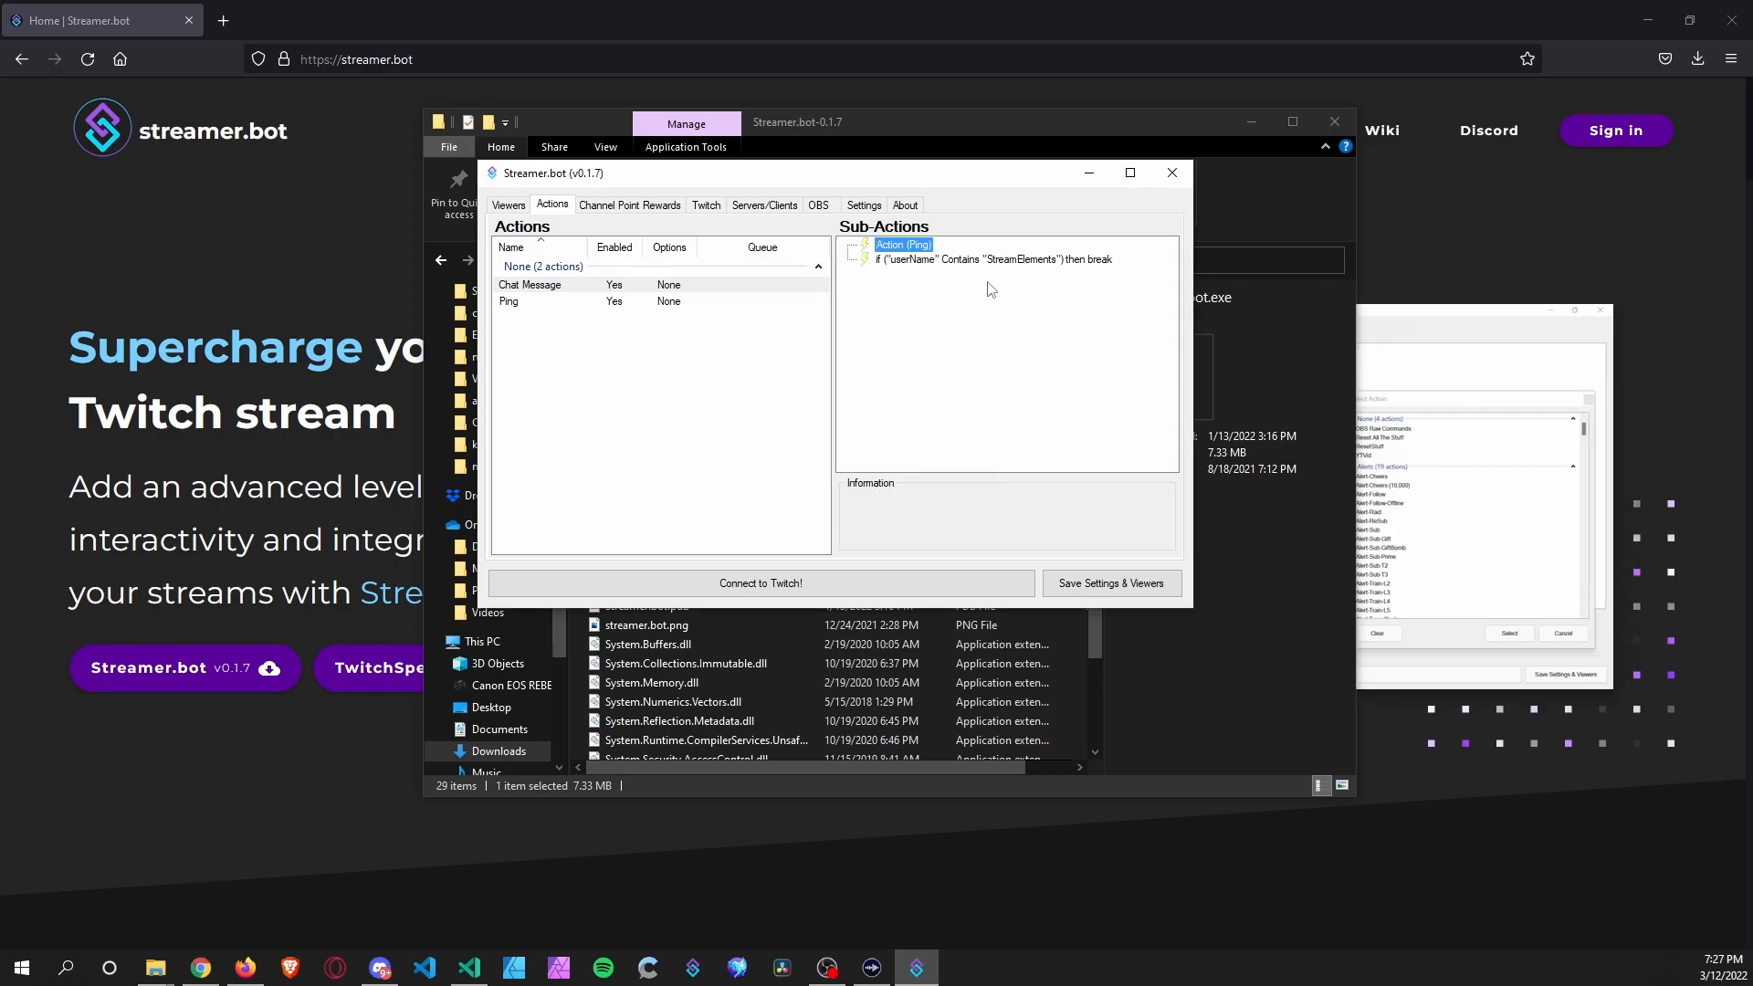
# Move the StreamElements If check above Action (Ping), then save settings and viewers.
pyautogui.click(964, 263)
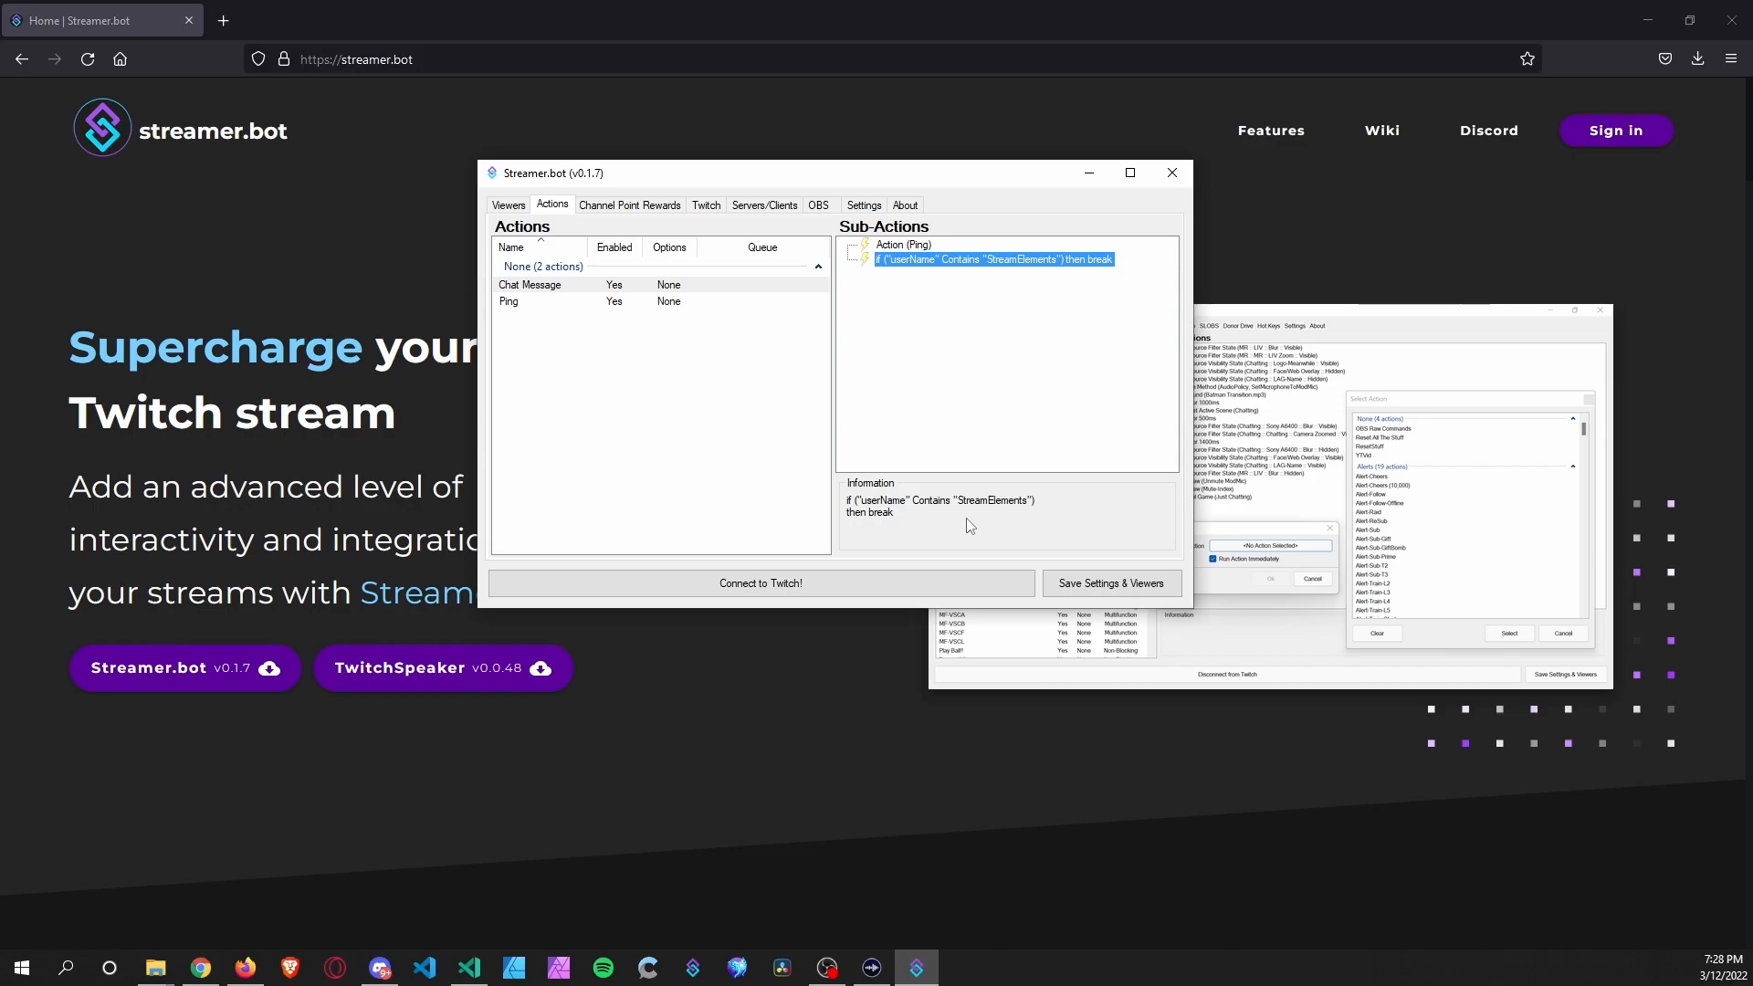
pyautogui.rightClick(931, 262)
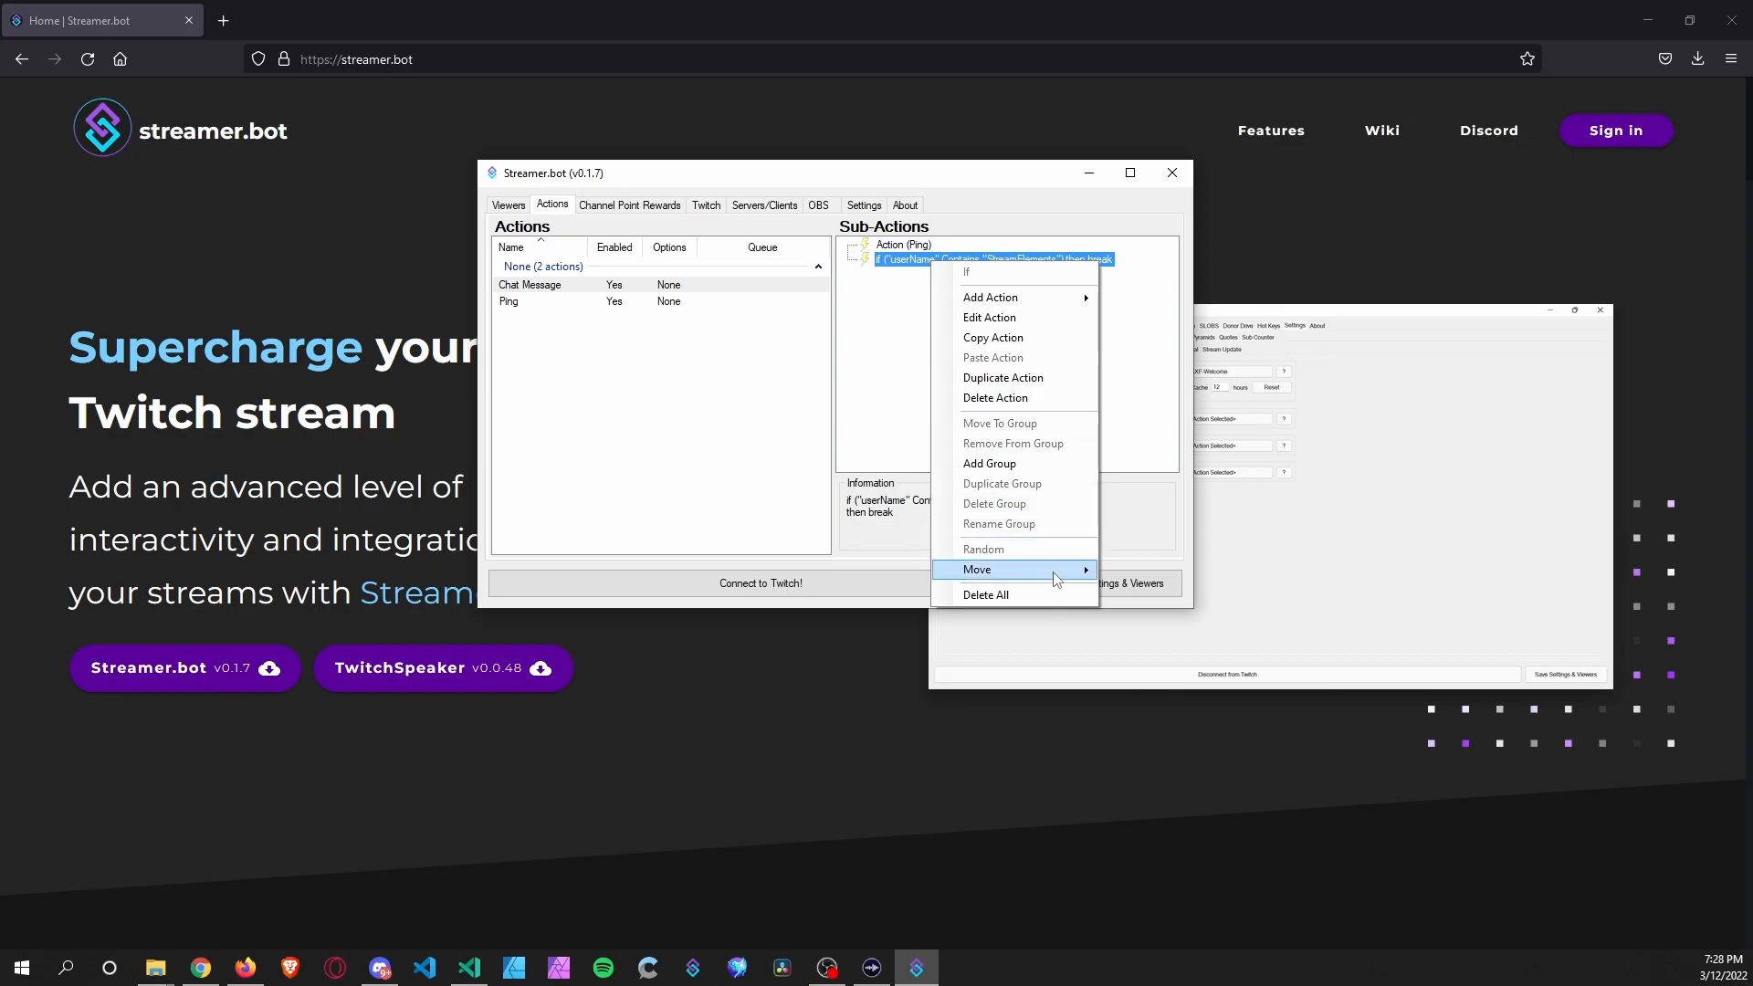
pyautogui.moveTo(1059, 581)
pyautogui.click(1132, 592)
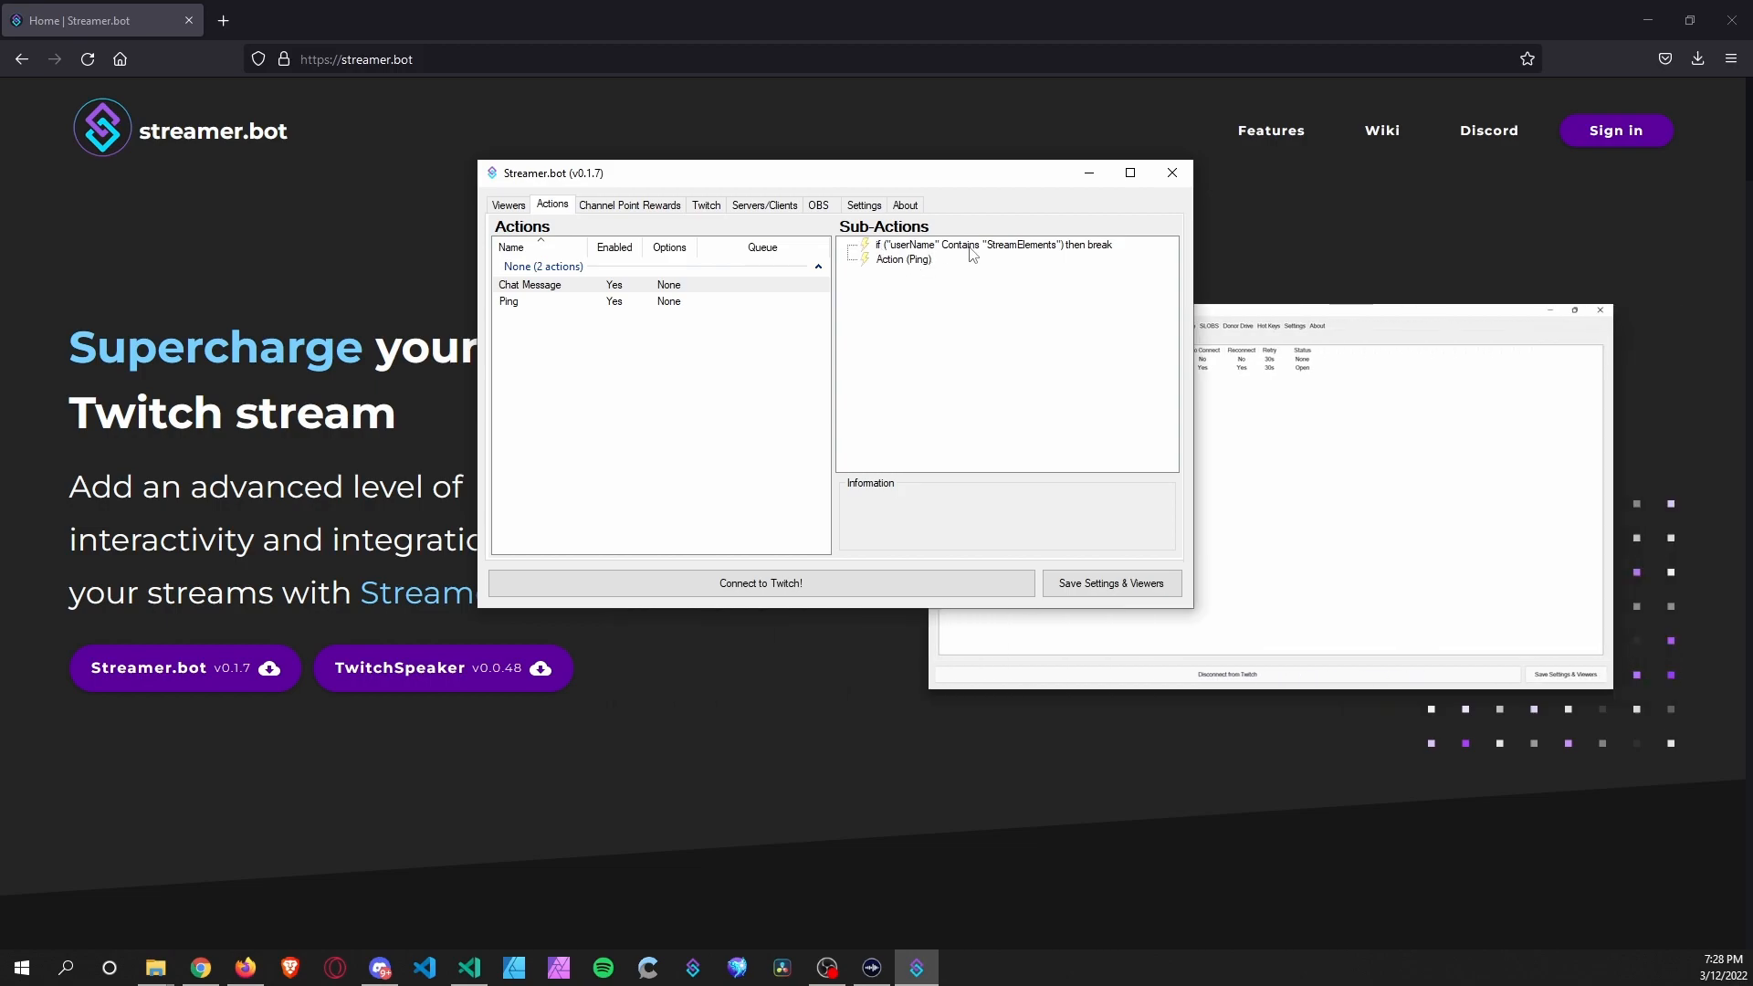
pyautogui.click(908, 261)
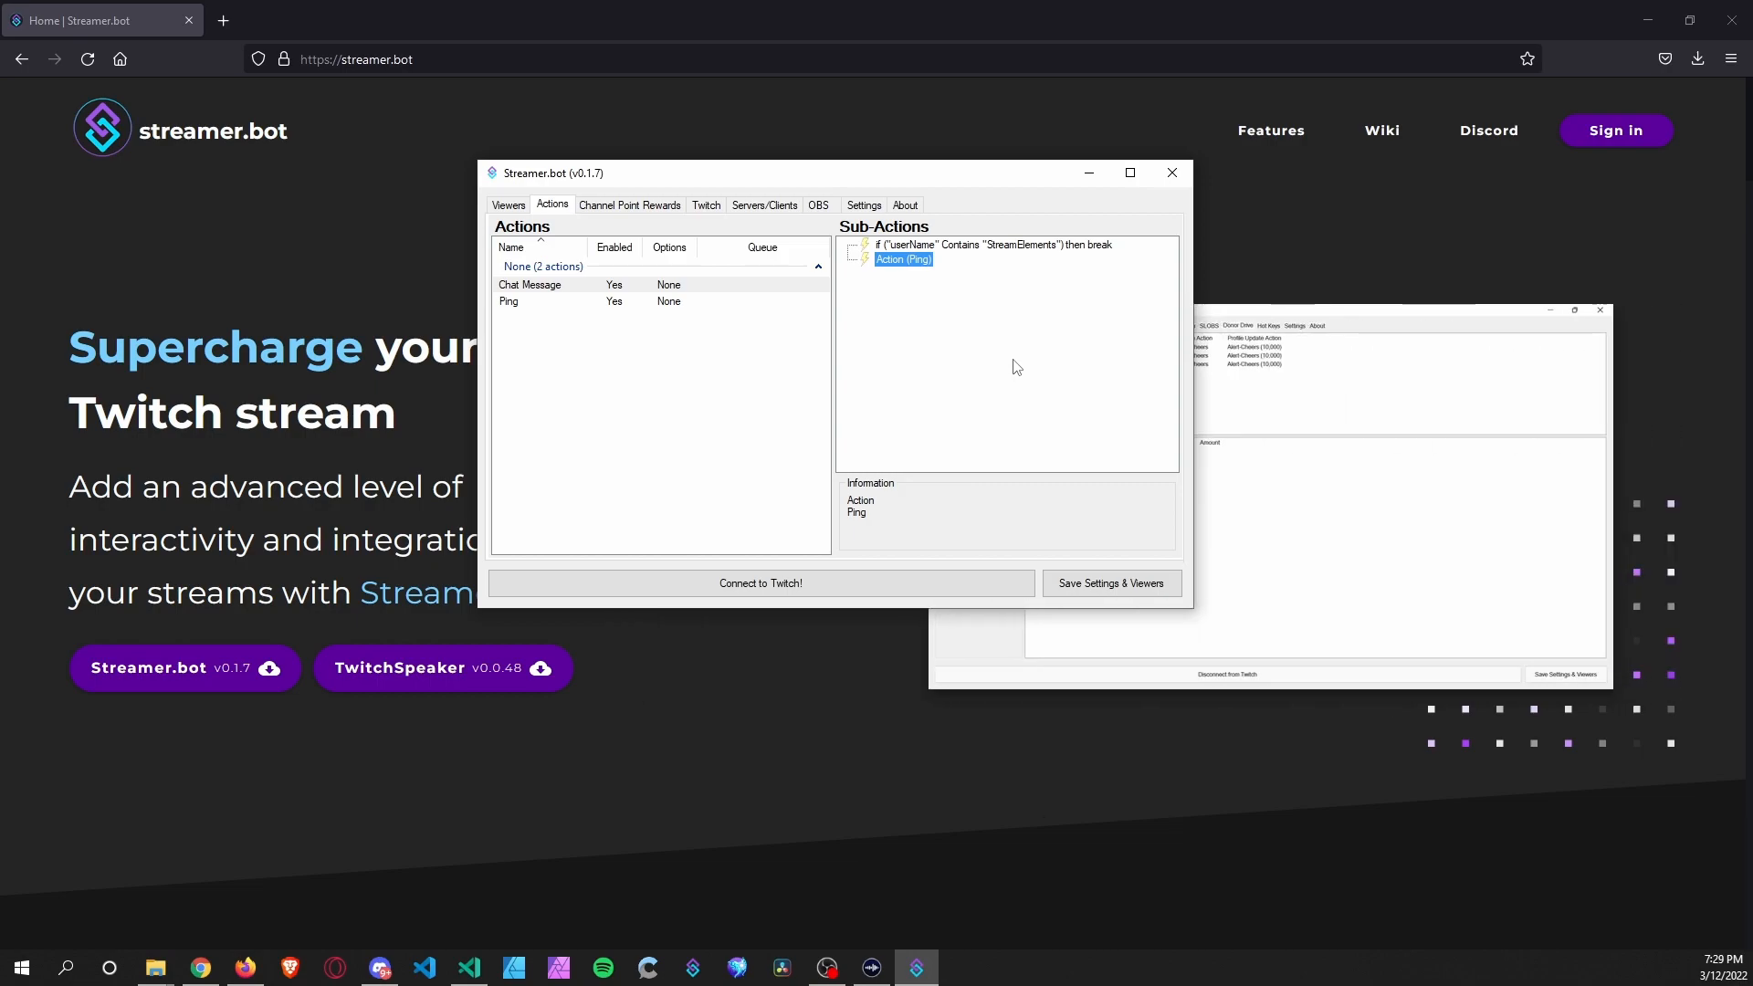
pyautogui.click(1107, 585)
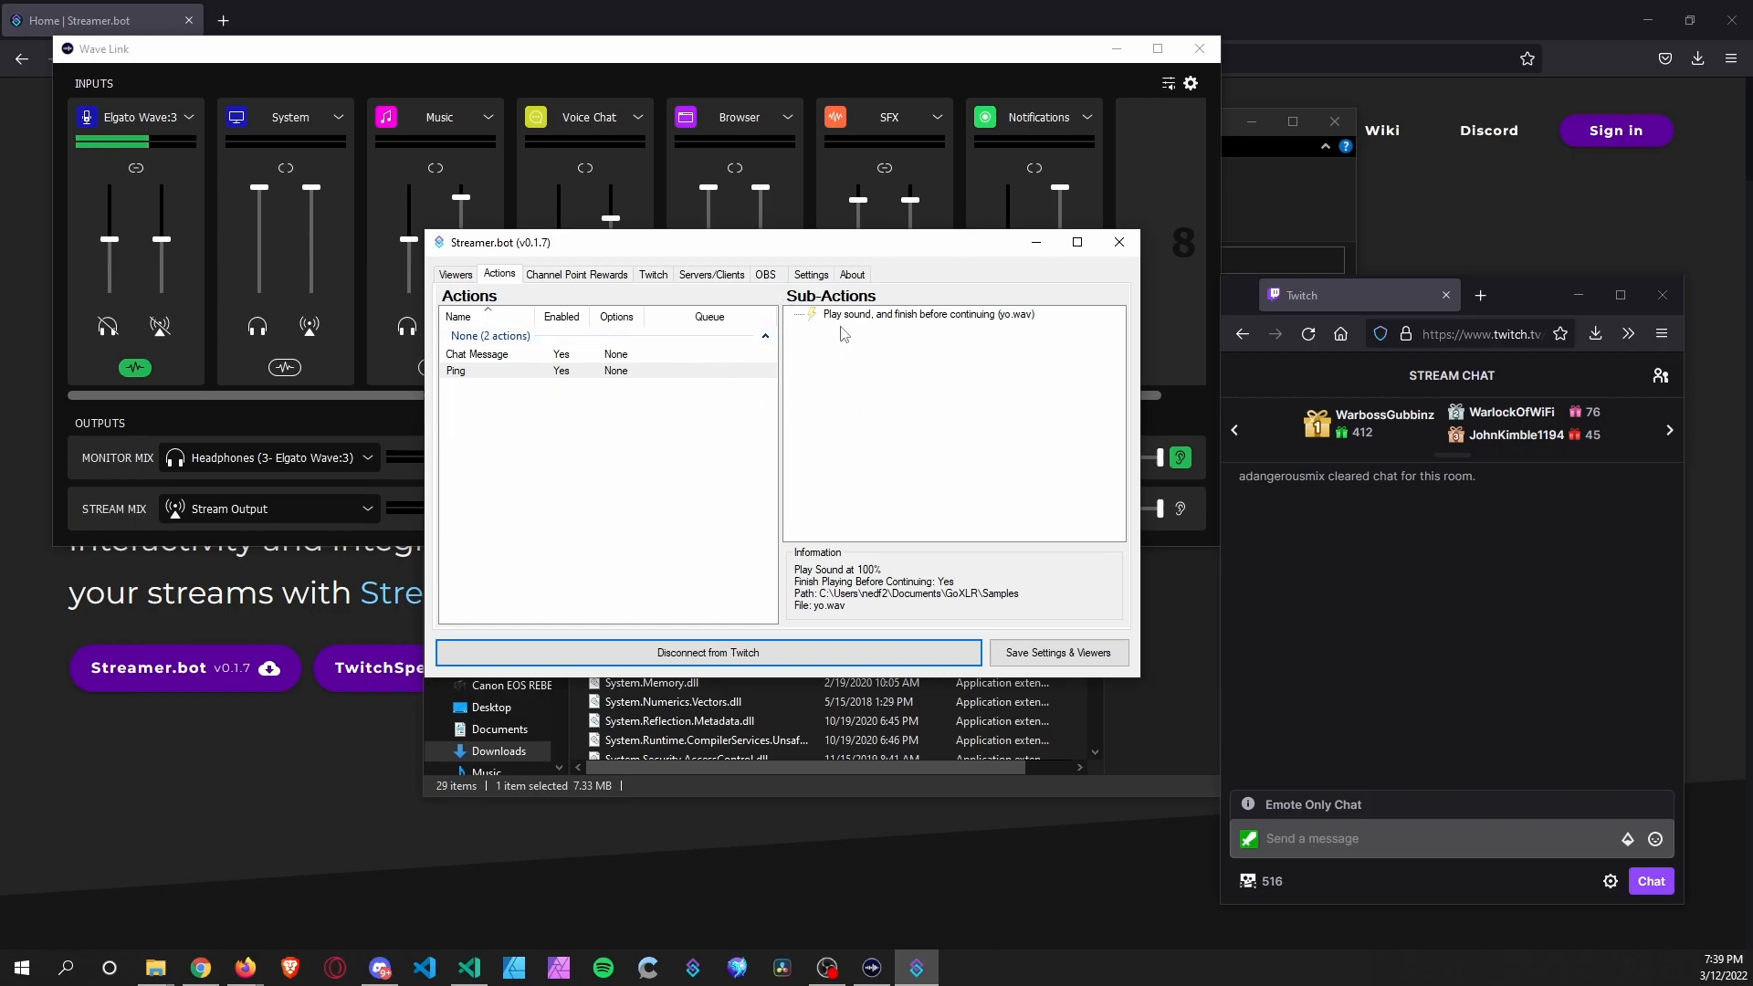
# Confirm Ping plays yo.wav through Wave Link Aux 1, then display the Chat Message sub-actions.
pyautogui.doubleClick(866, 315)
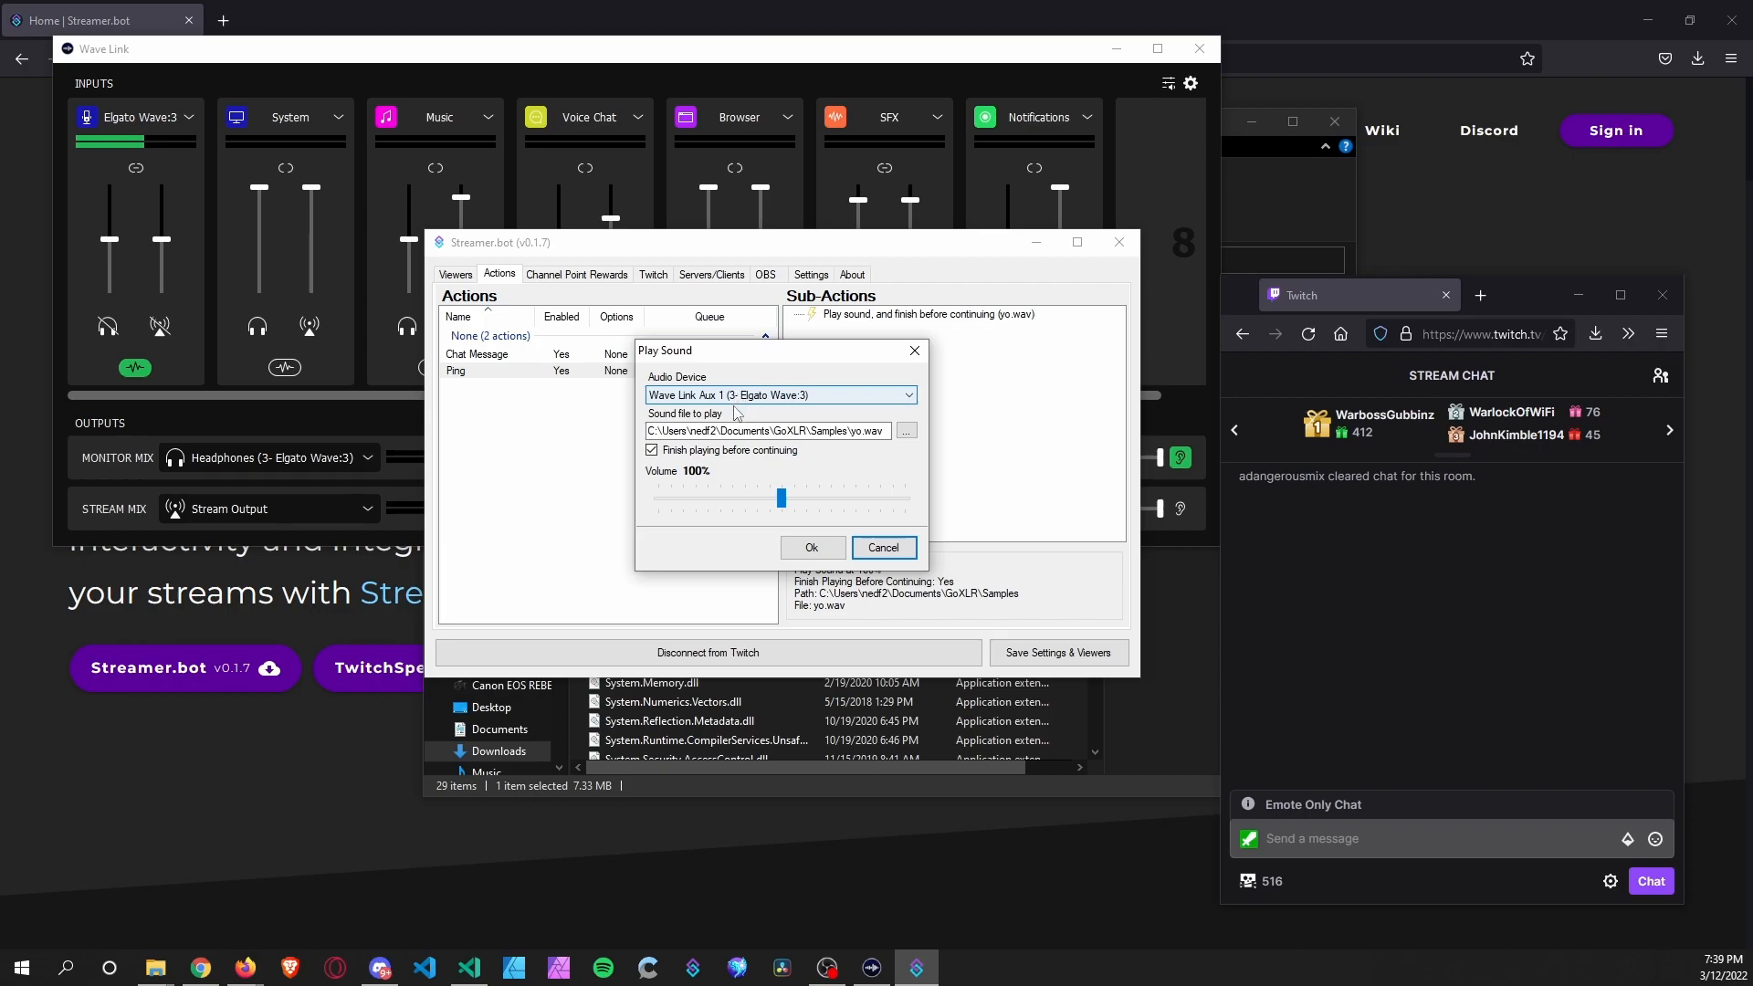
pyautogui.click(883, 547)
pyautogui.moveTo(842, 244); pyautogui.dragTo(849, 414)
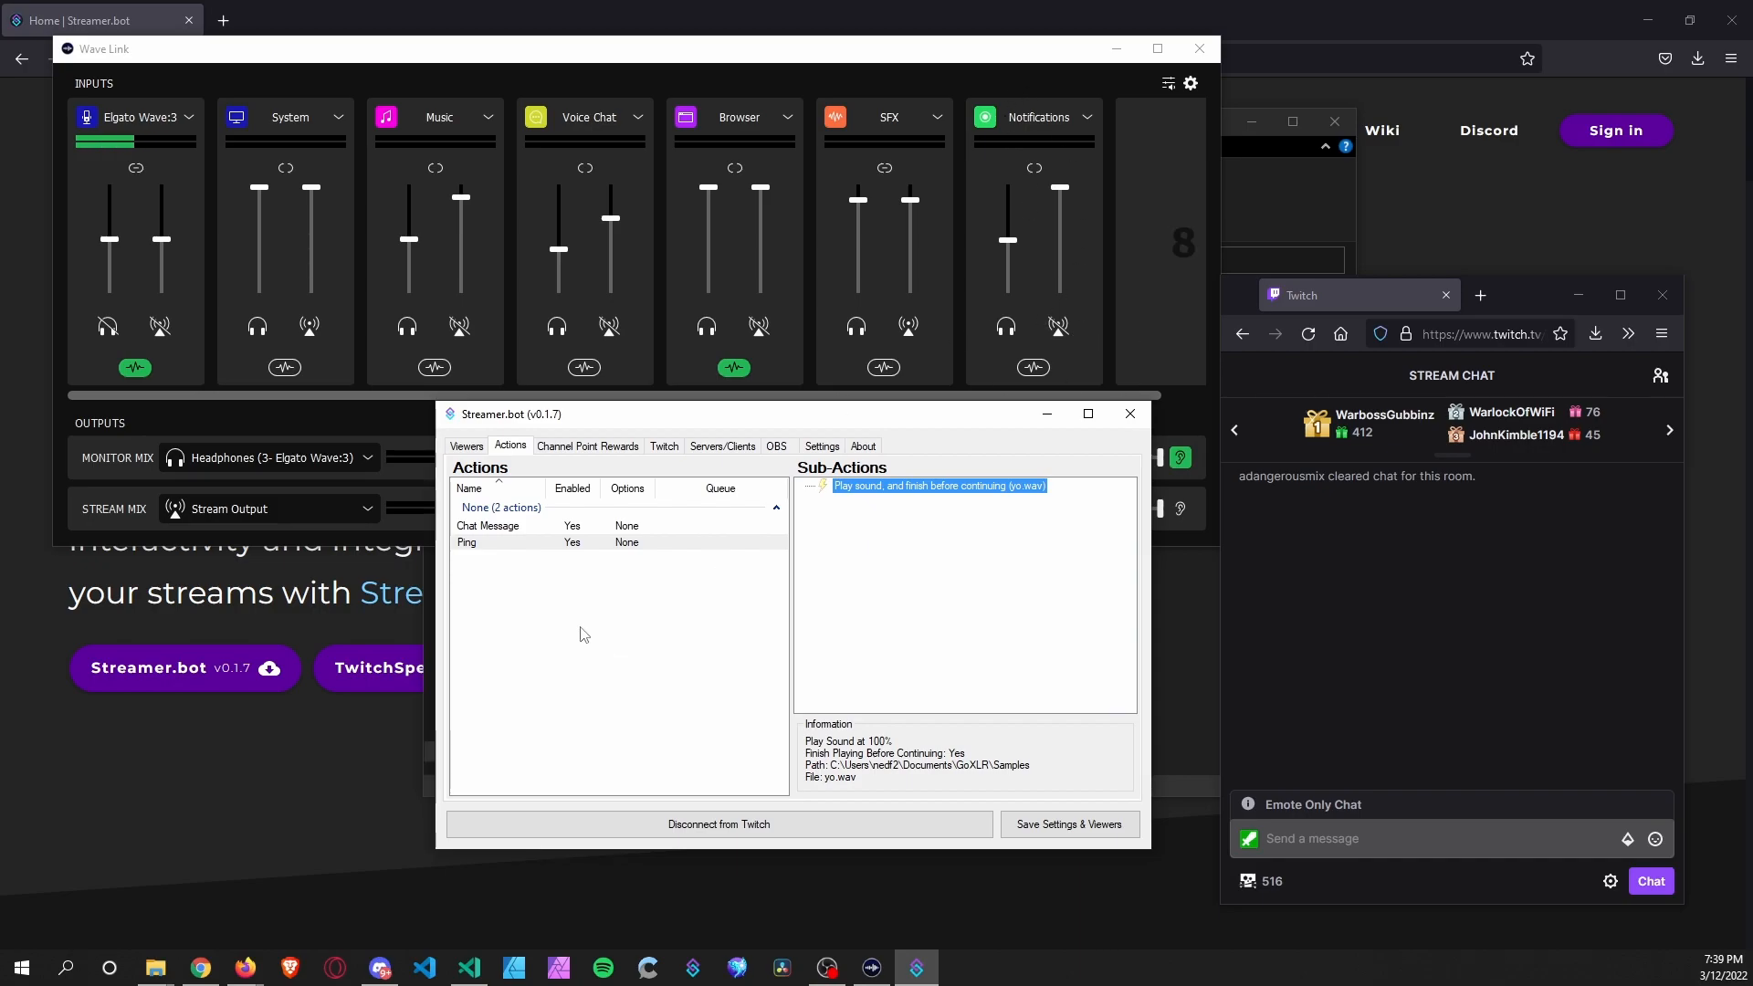
pyautogui.click(511, 528)
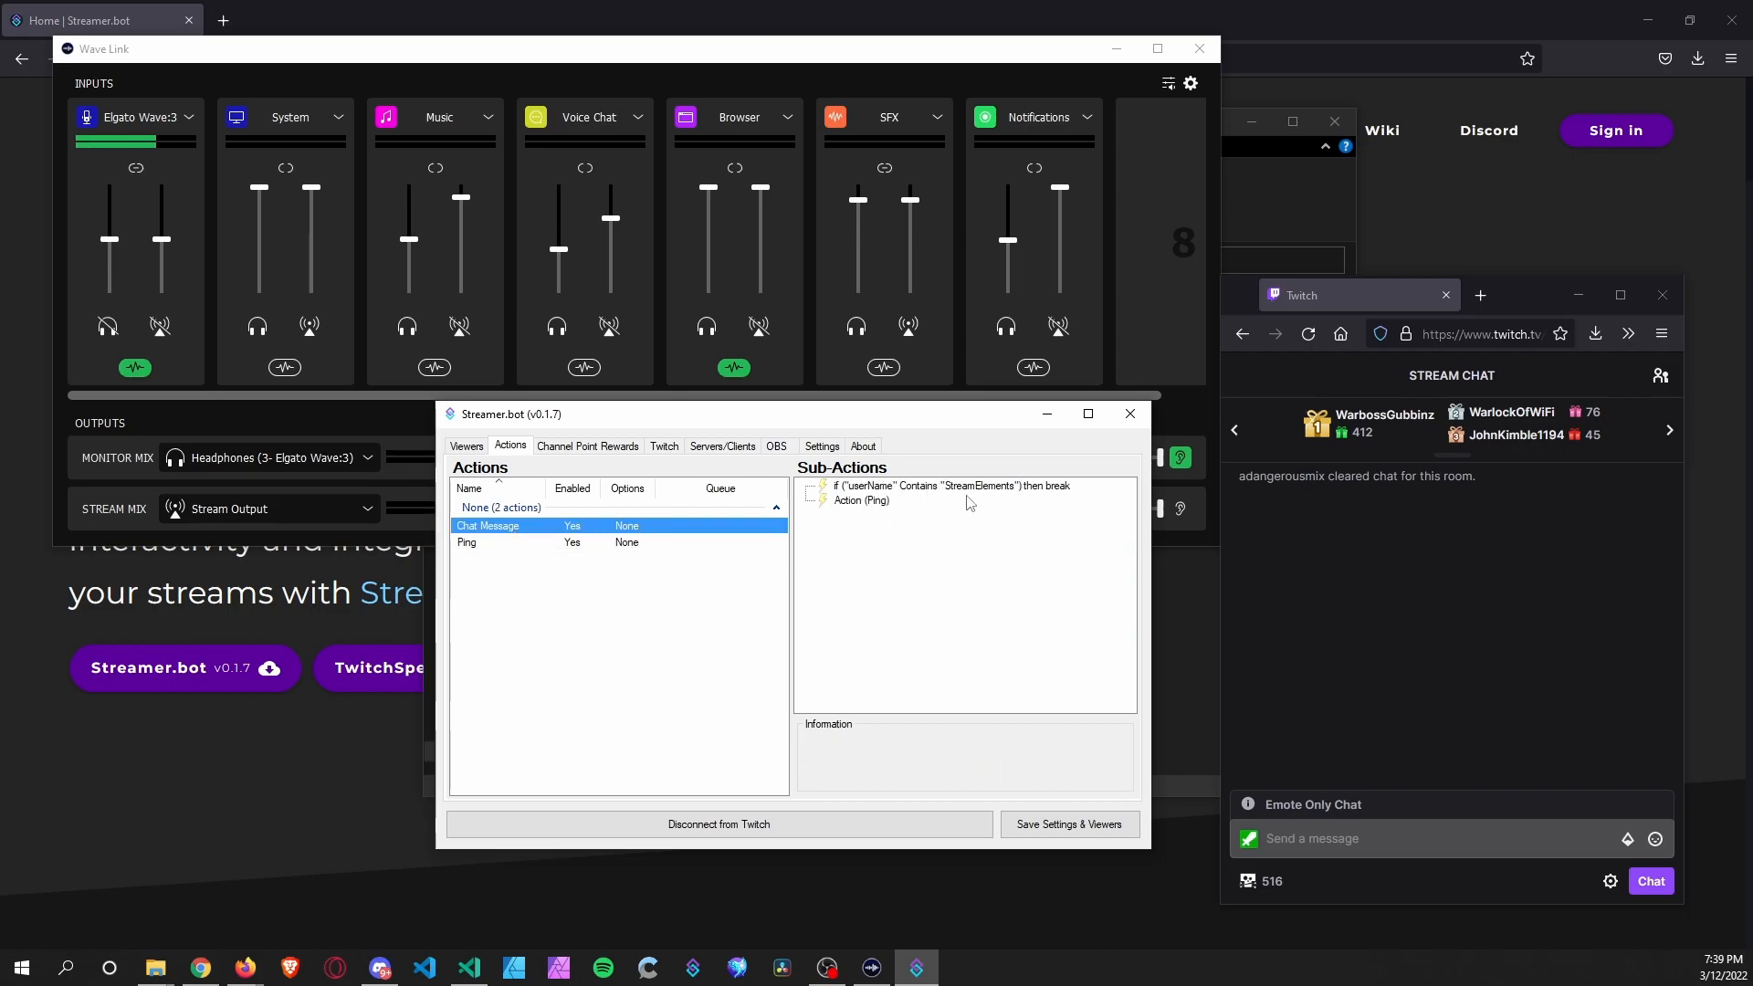
# Send two Test messages in Twitch chat.
pyautogui.click(1351, 838)
pyautogui.write('Te')
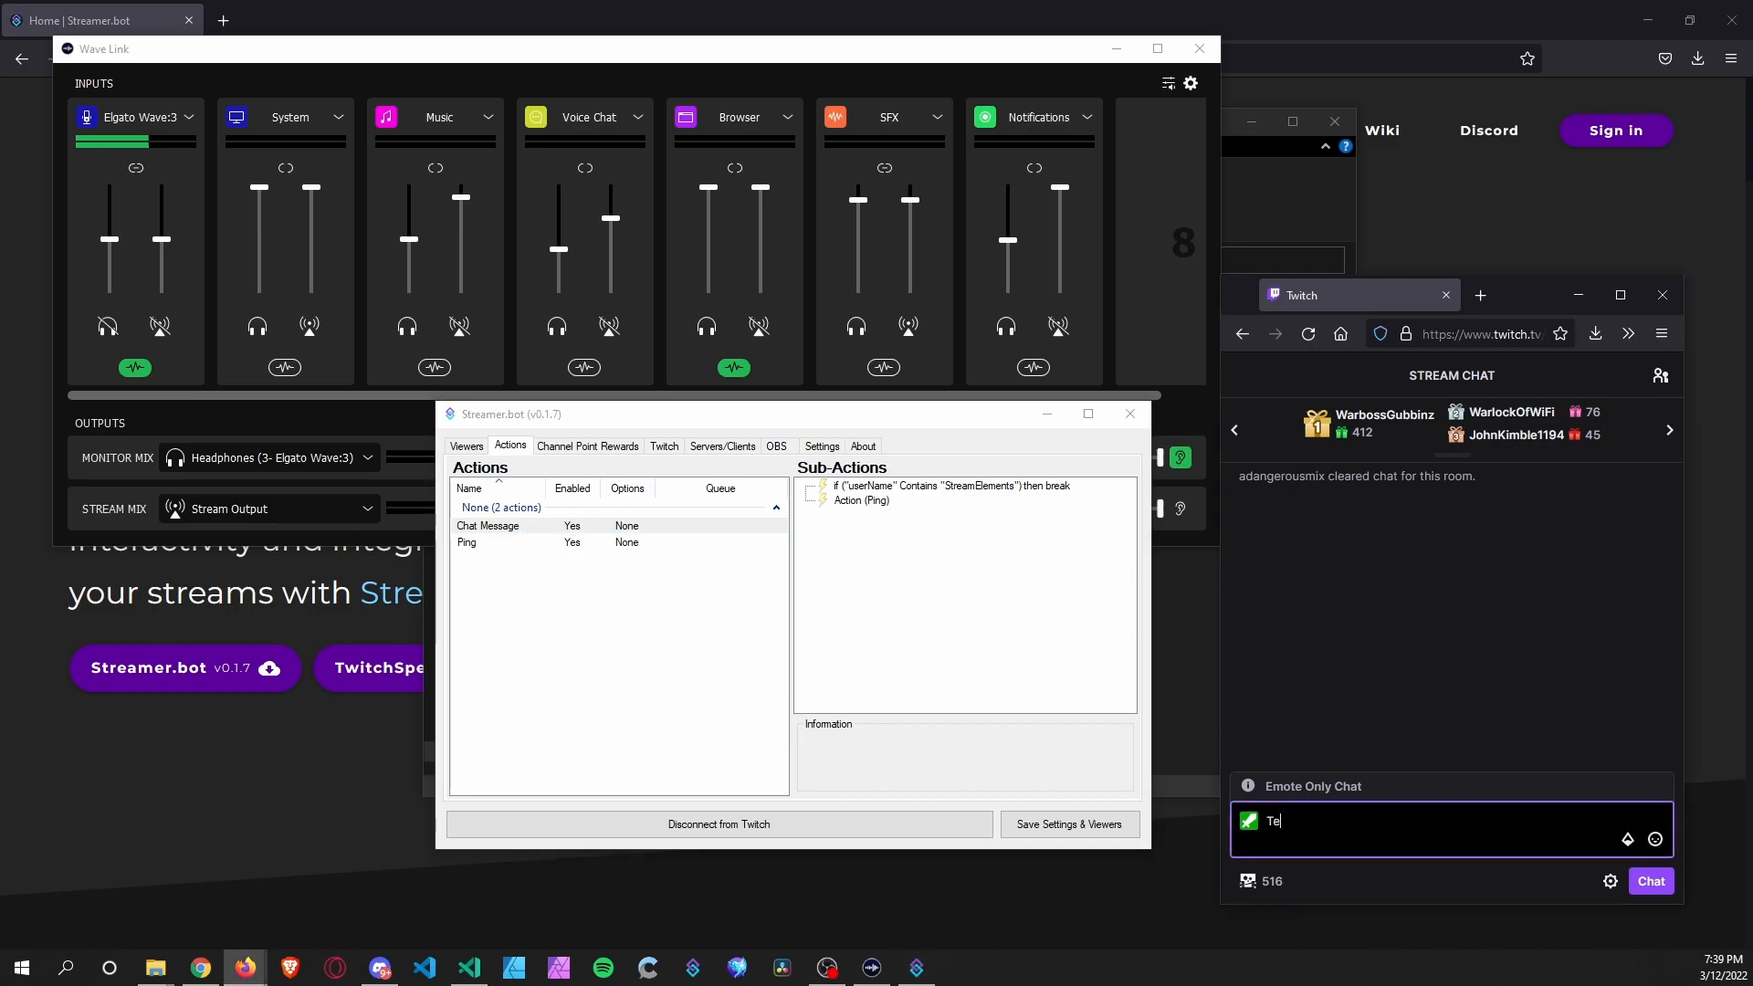
pyautogui.write('st')
pyautogui.press('Return')
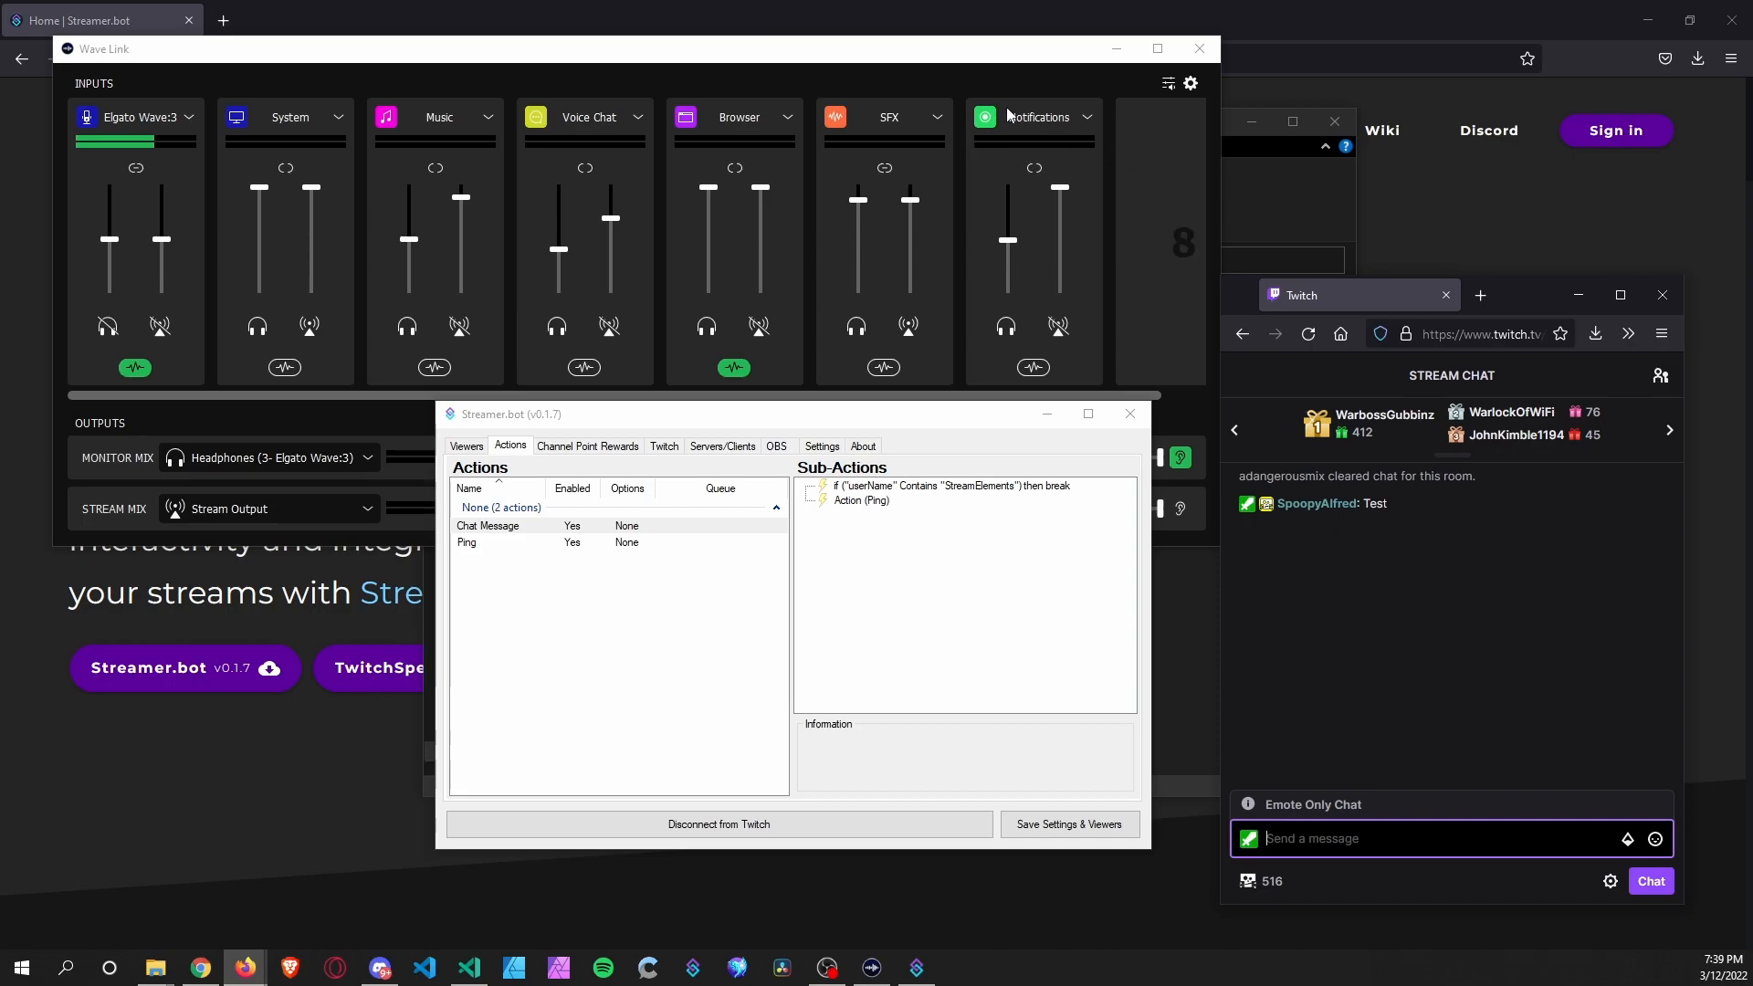
pyautogui.click(1324, 816)
pyautogui.click(1342, 839)
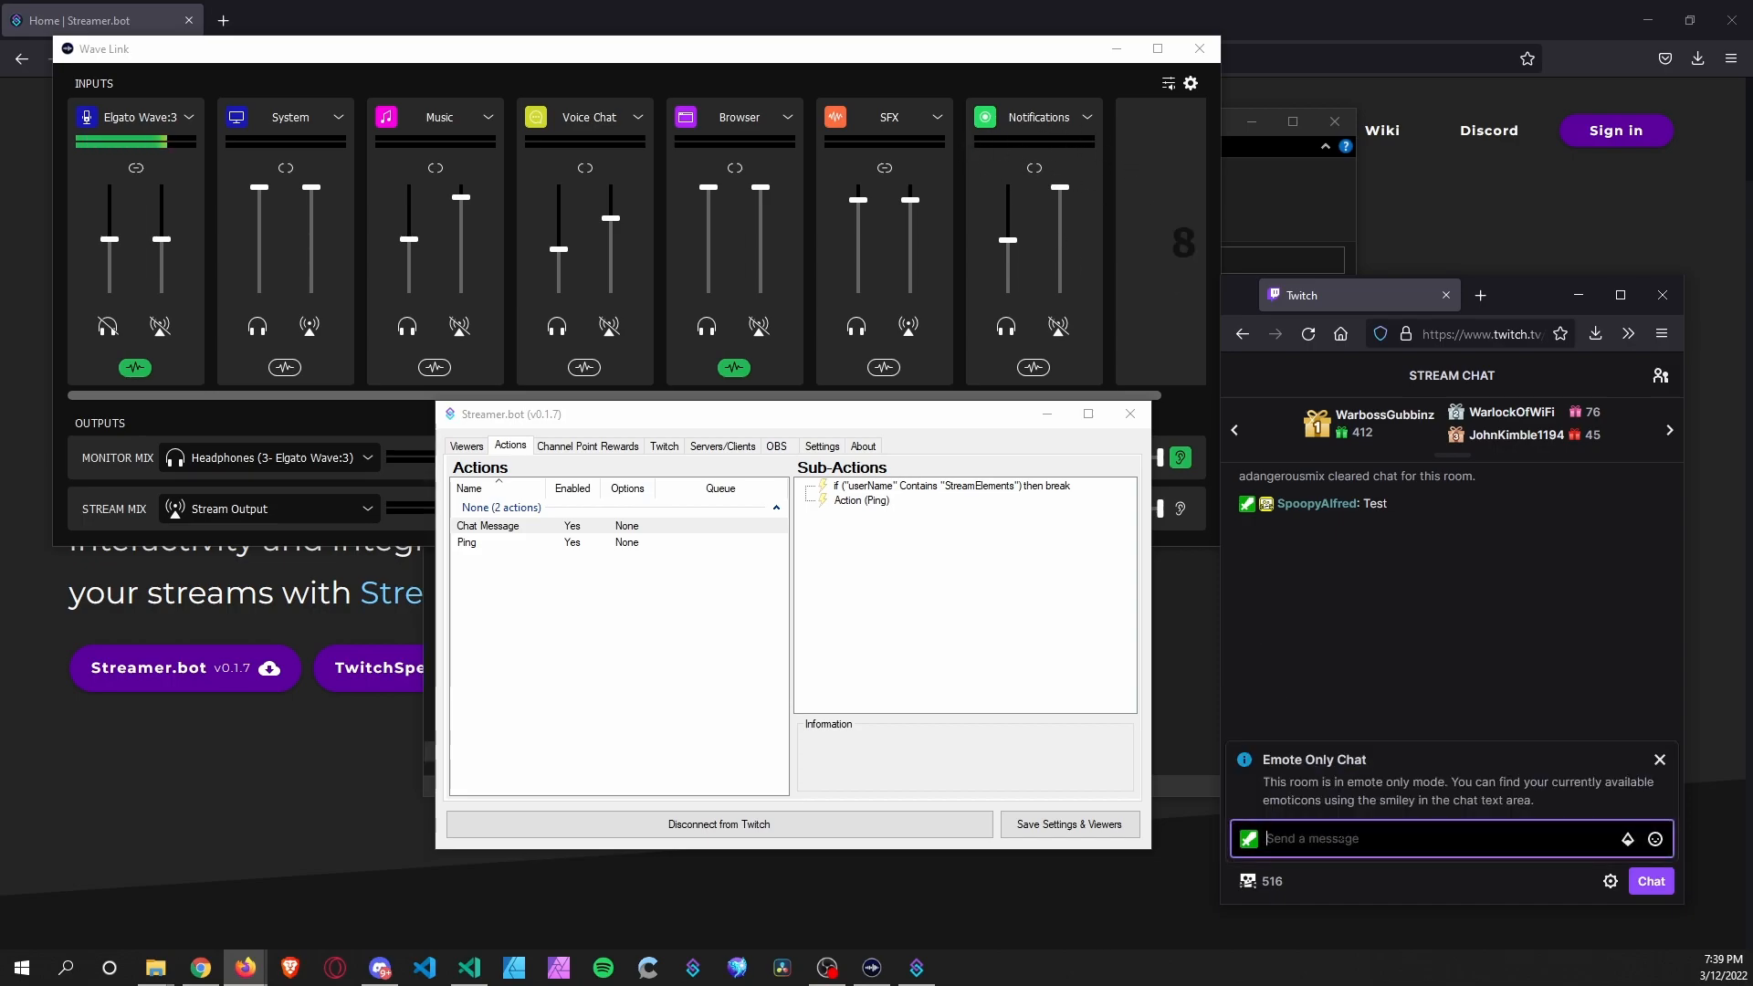
pyautogui.write('Test')
pyautogui.press('Return')
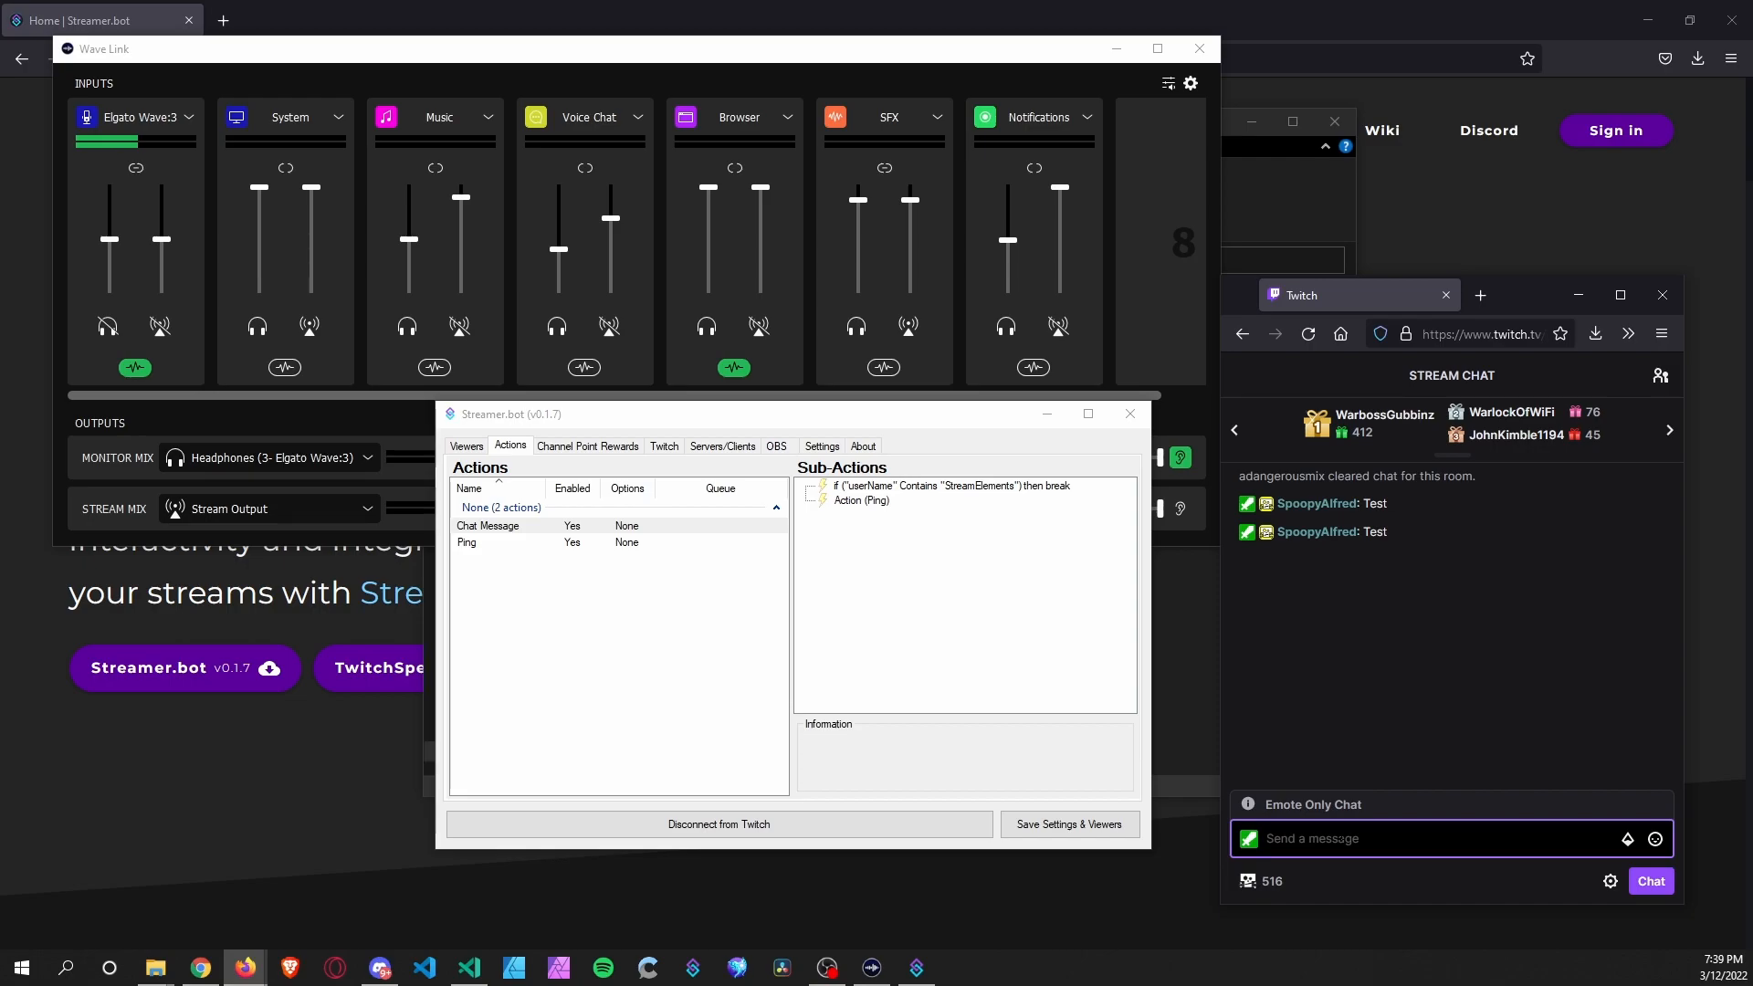
# Unmute Notifications audio in the stream mix and send two more Test messages.
pyautogui.click(1057, 329)
pyautogui.click(1323, 838)
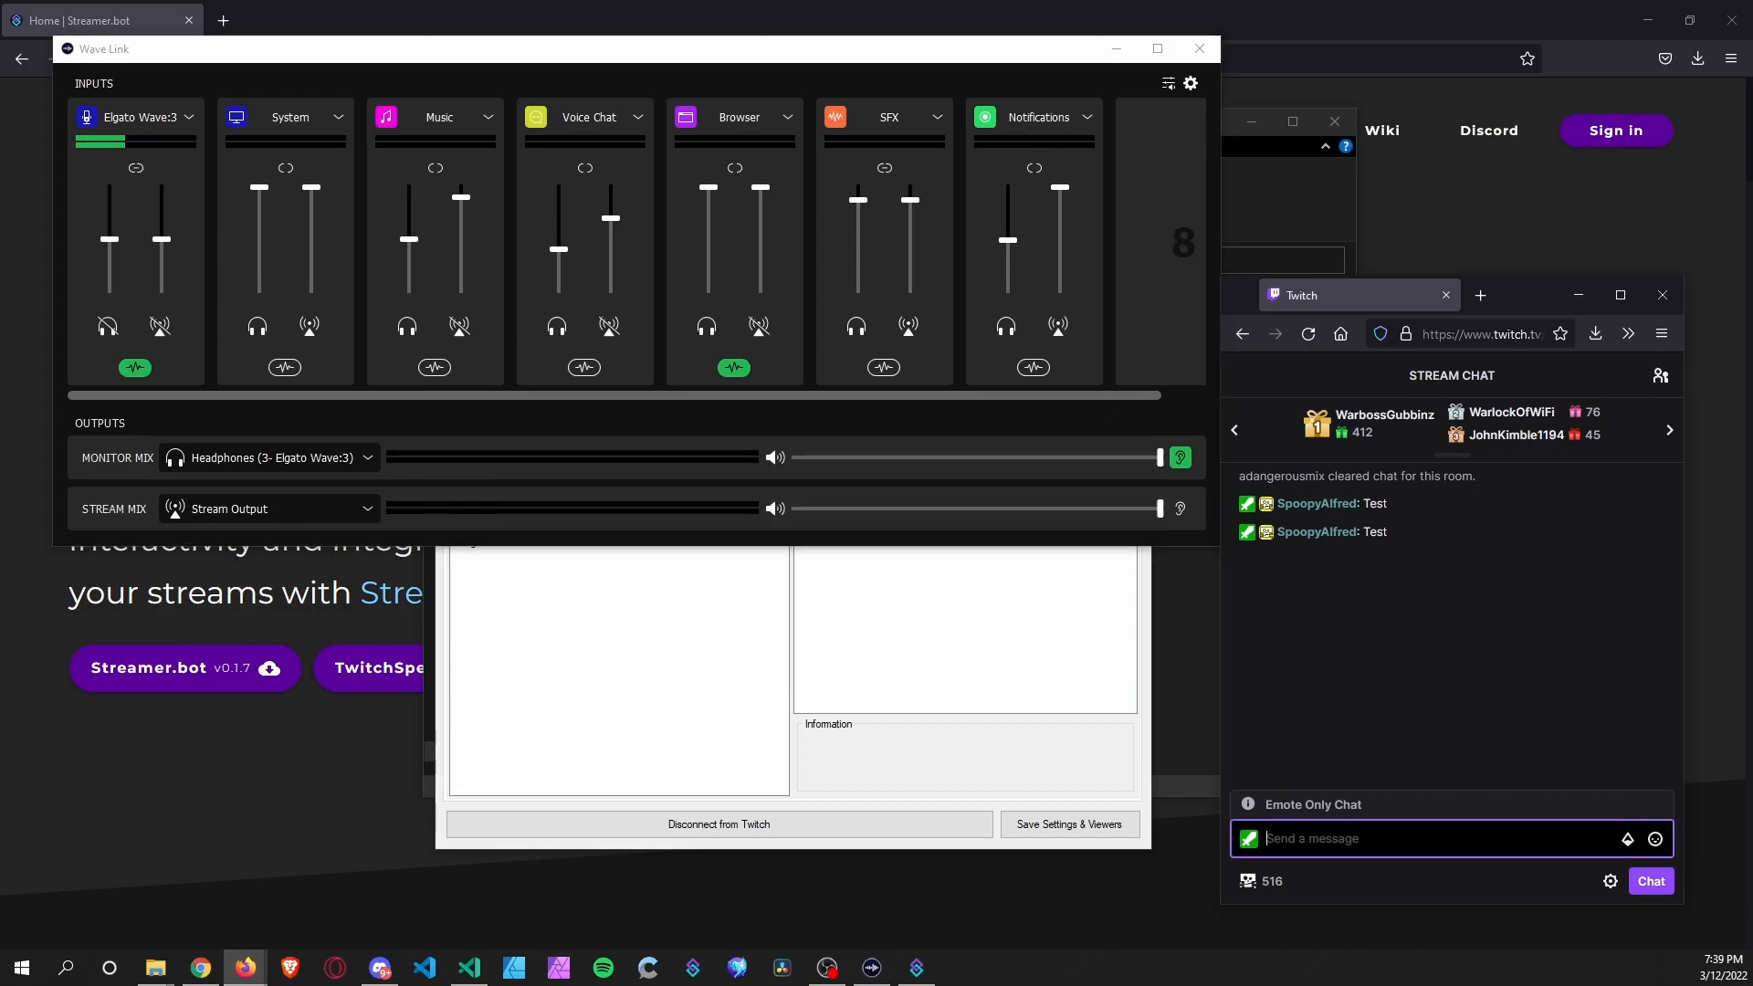
pyautogui.write('Test')
pyautogui.press('Return')
pyautogui.write('Test')
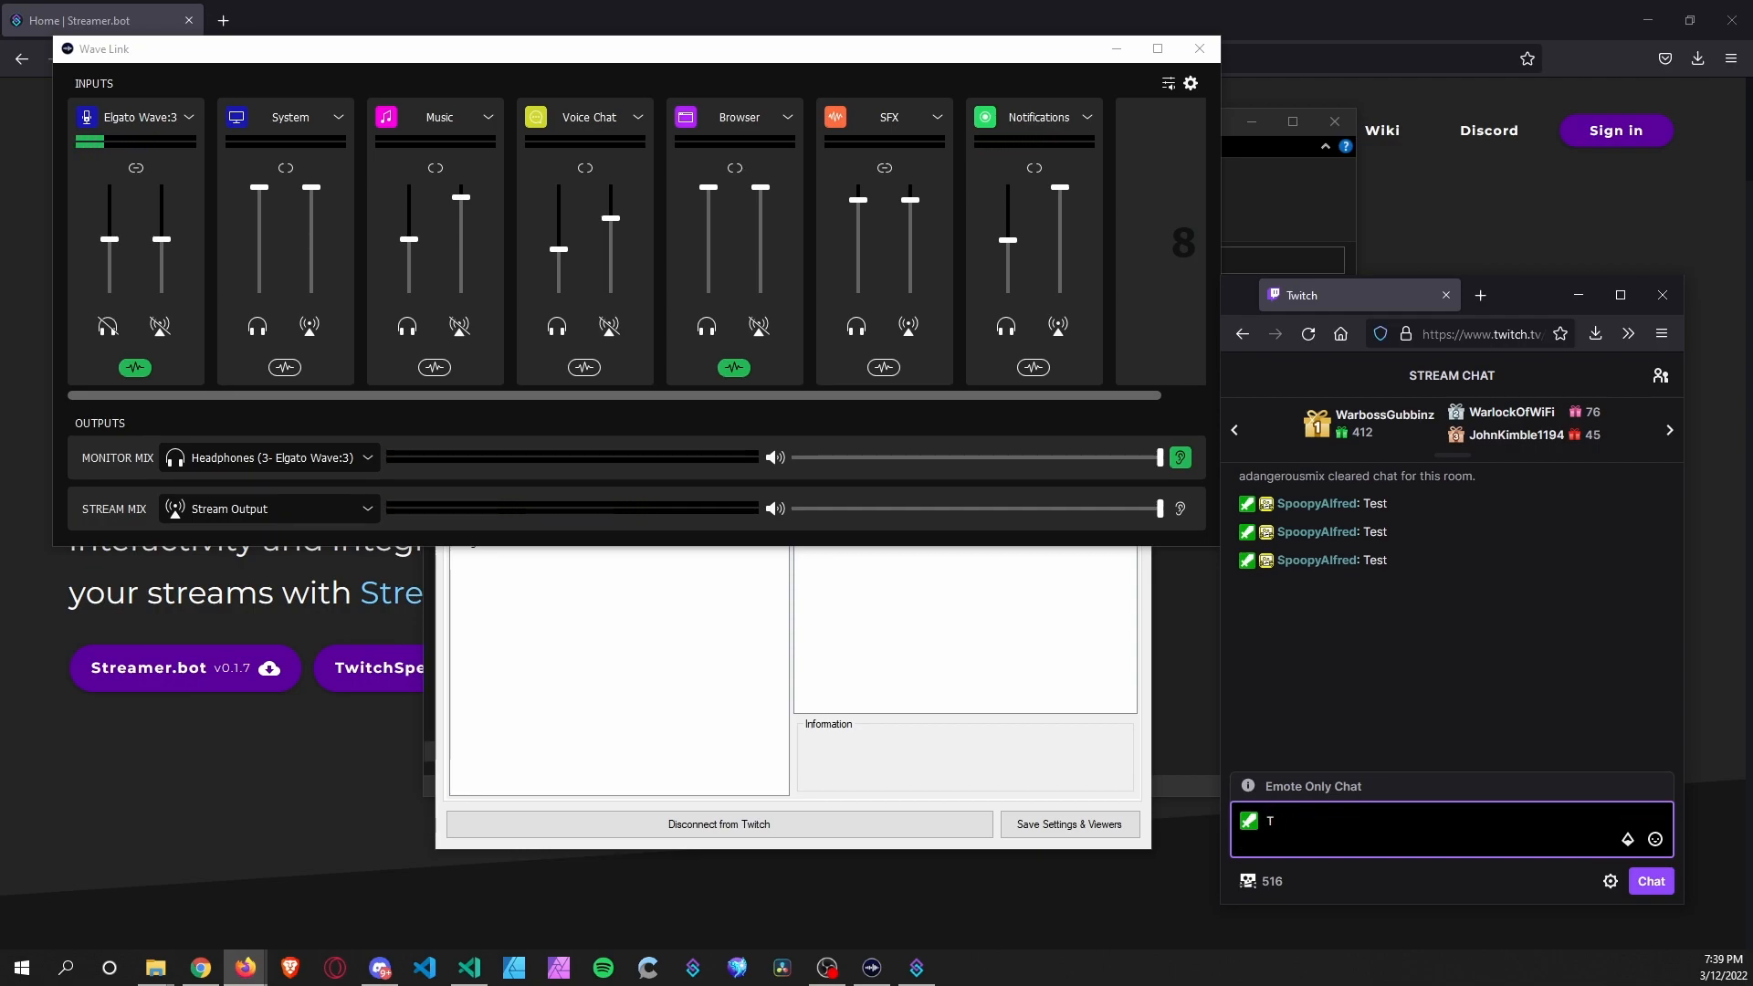
pyautogui.press('Return')
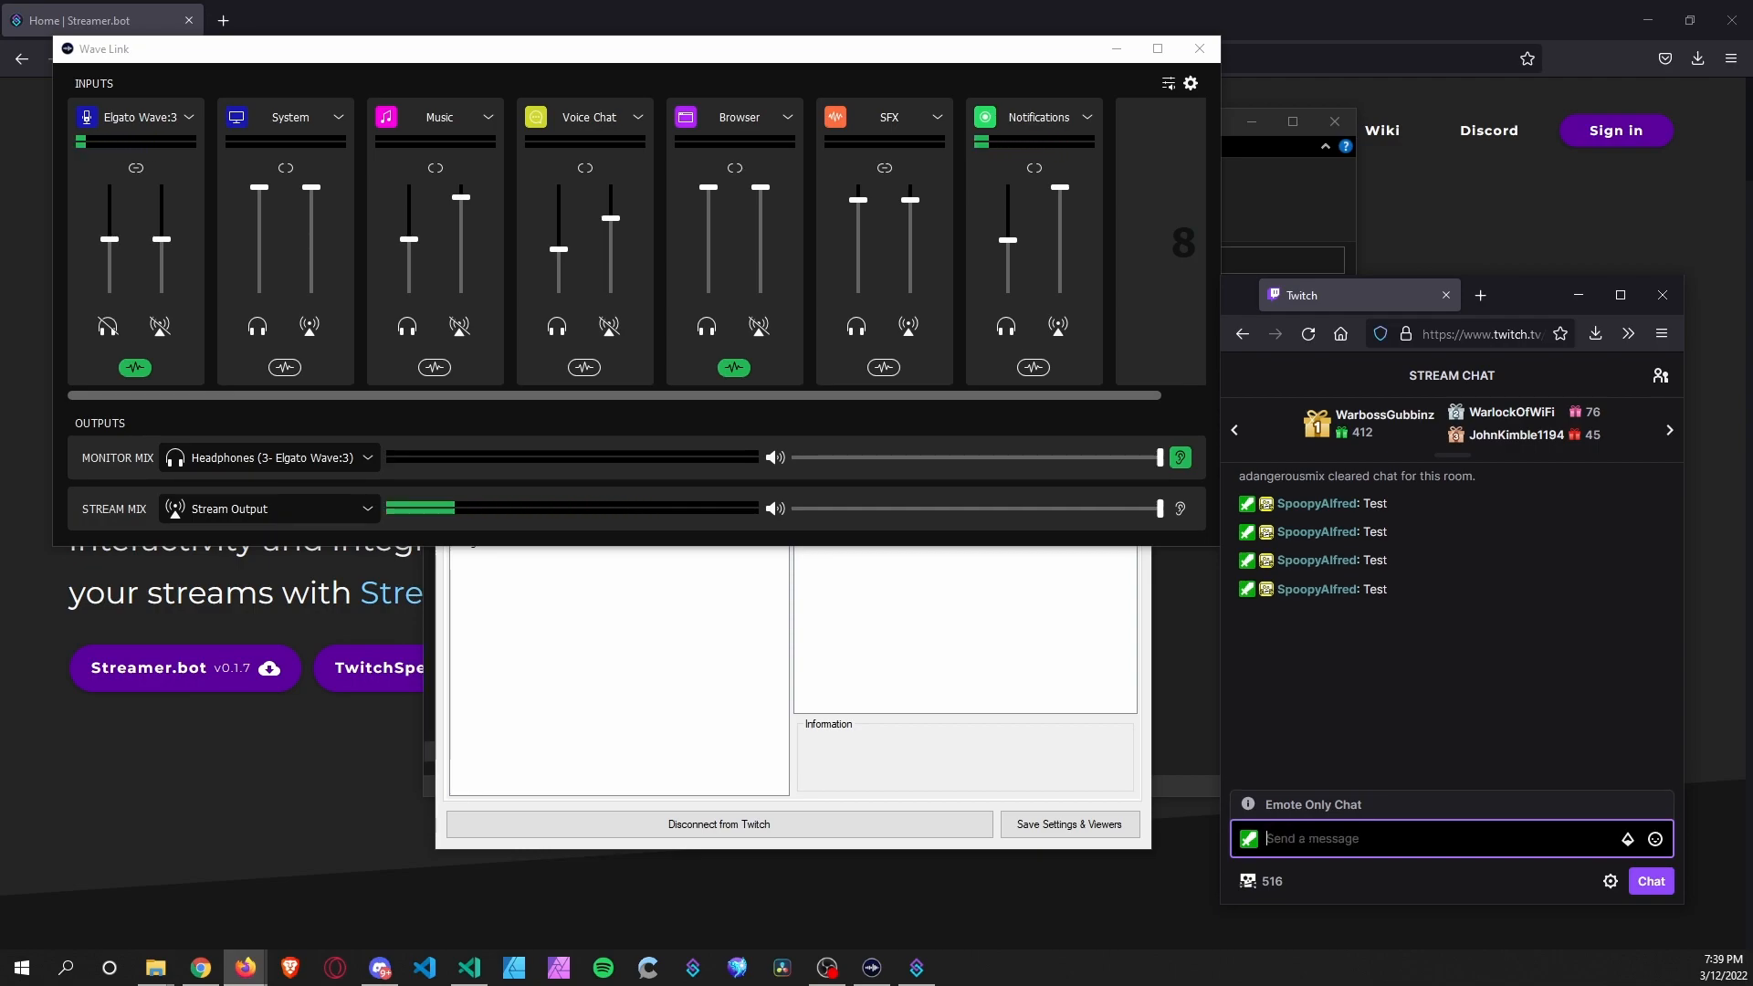
pyautogui.click(1059, 333)
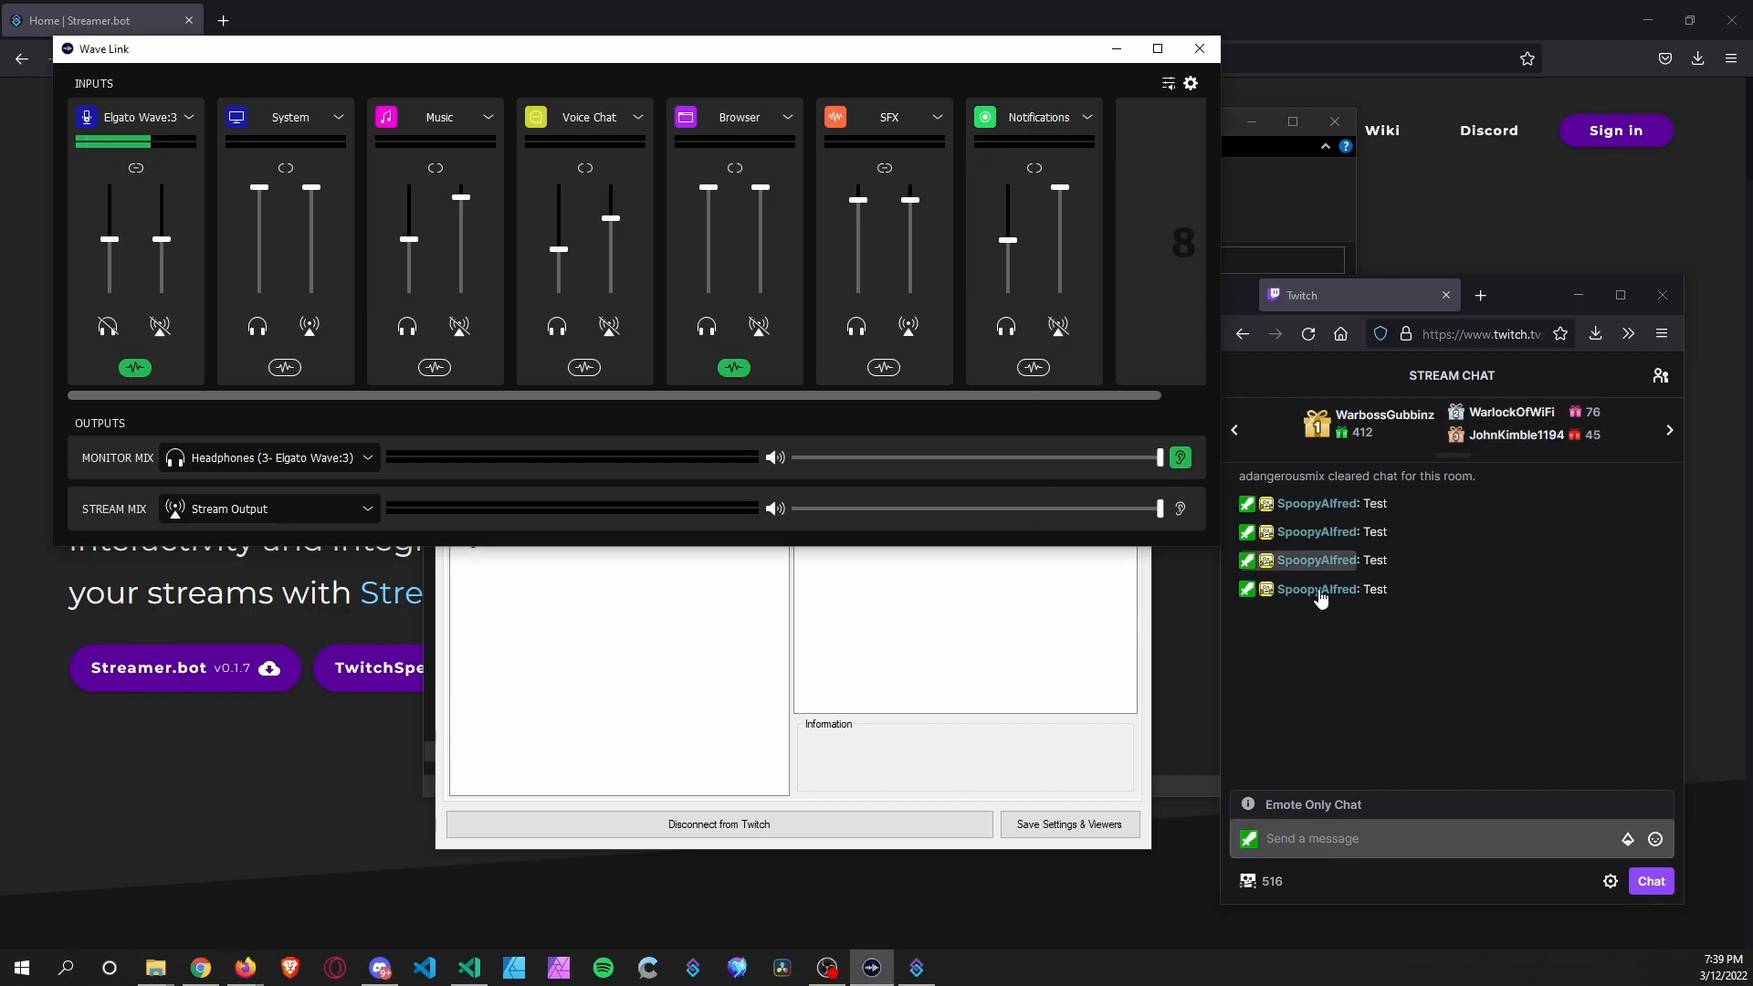
pyautogui.click(921, 668)
# Duplicate the StreamElements If check and change its value to the test account's username.
pyautogui.rightClick(928, 489)
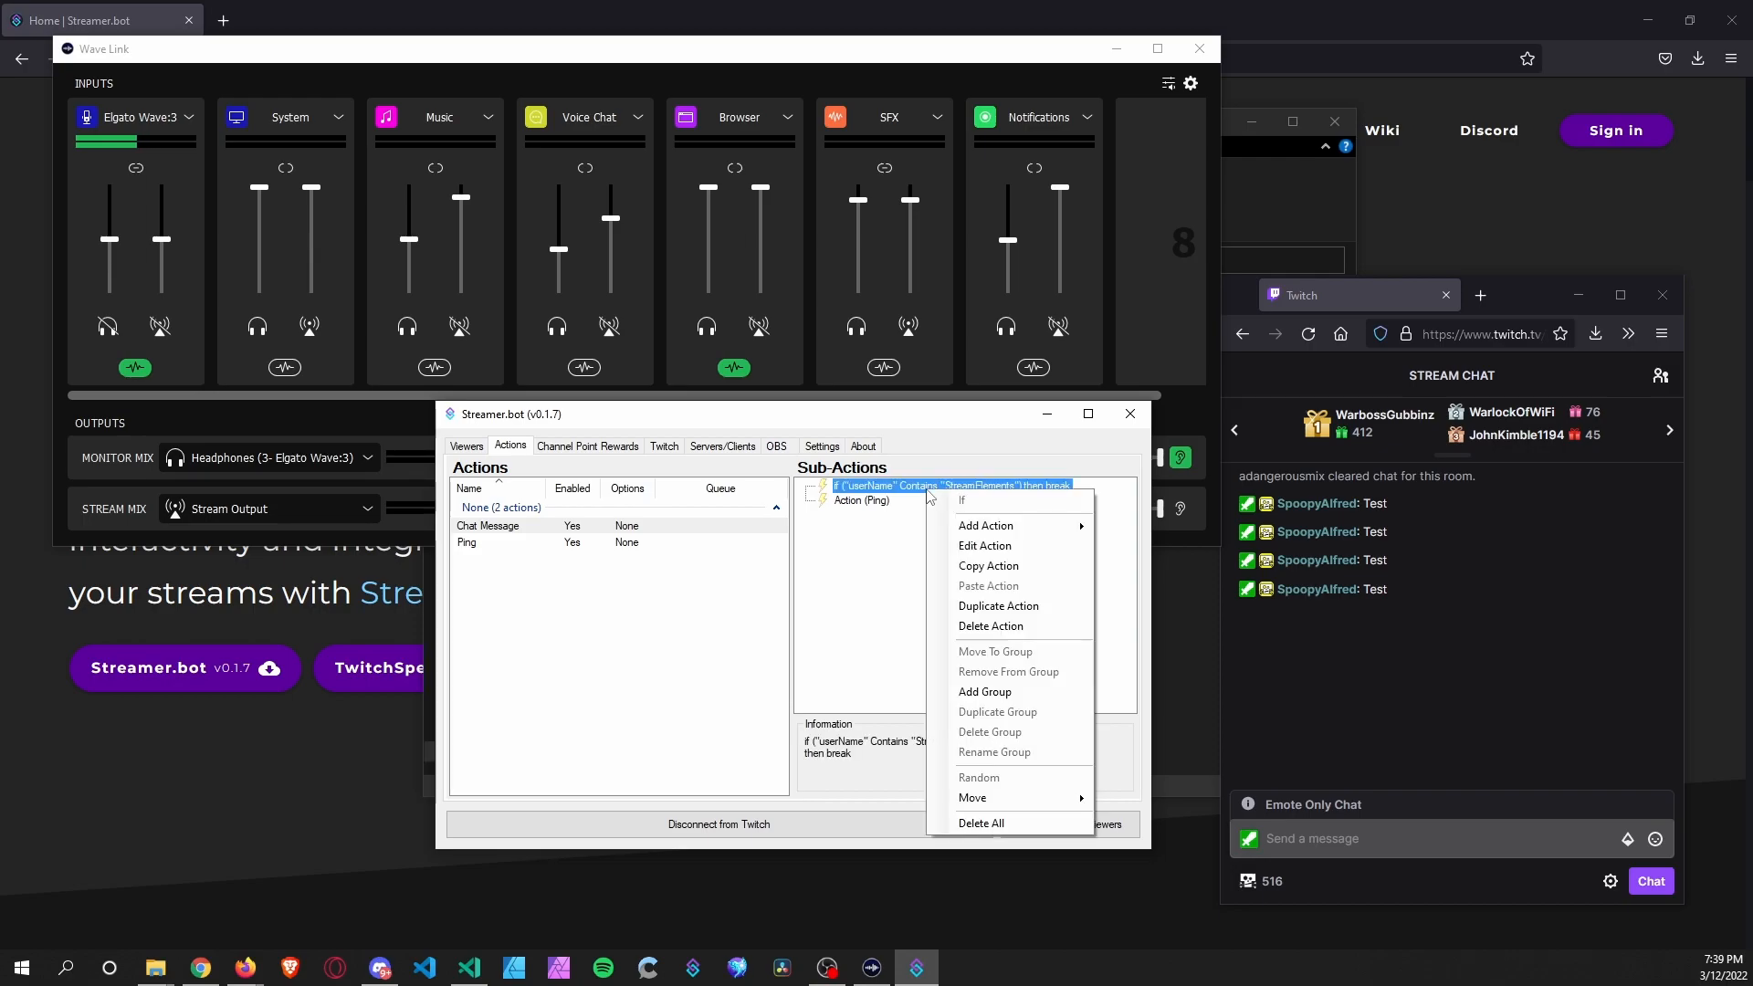
pyautogui.click(995, 606)
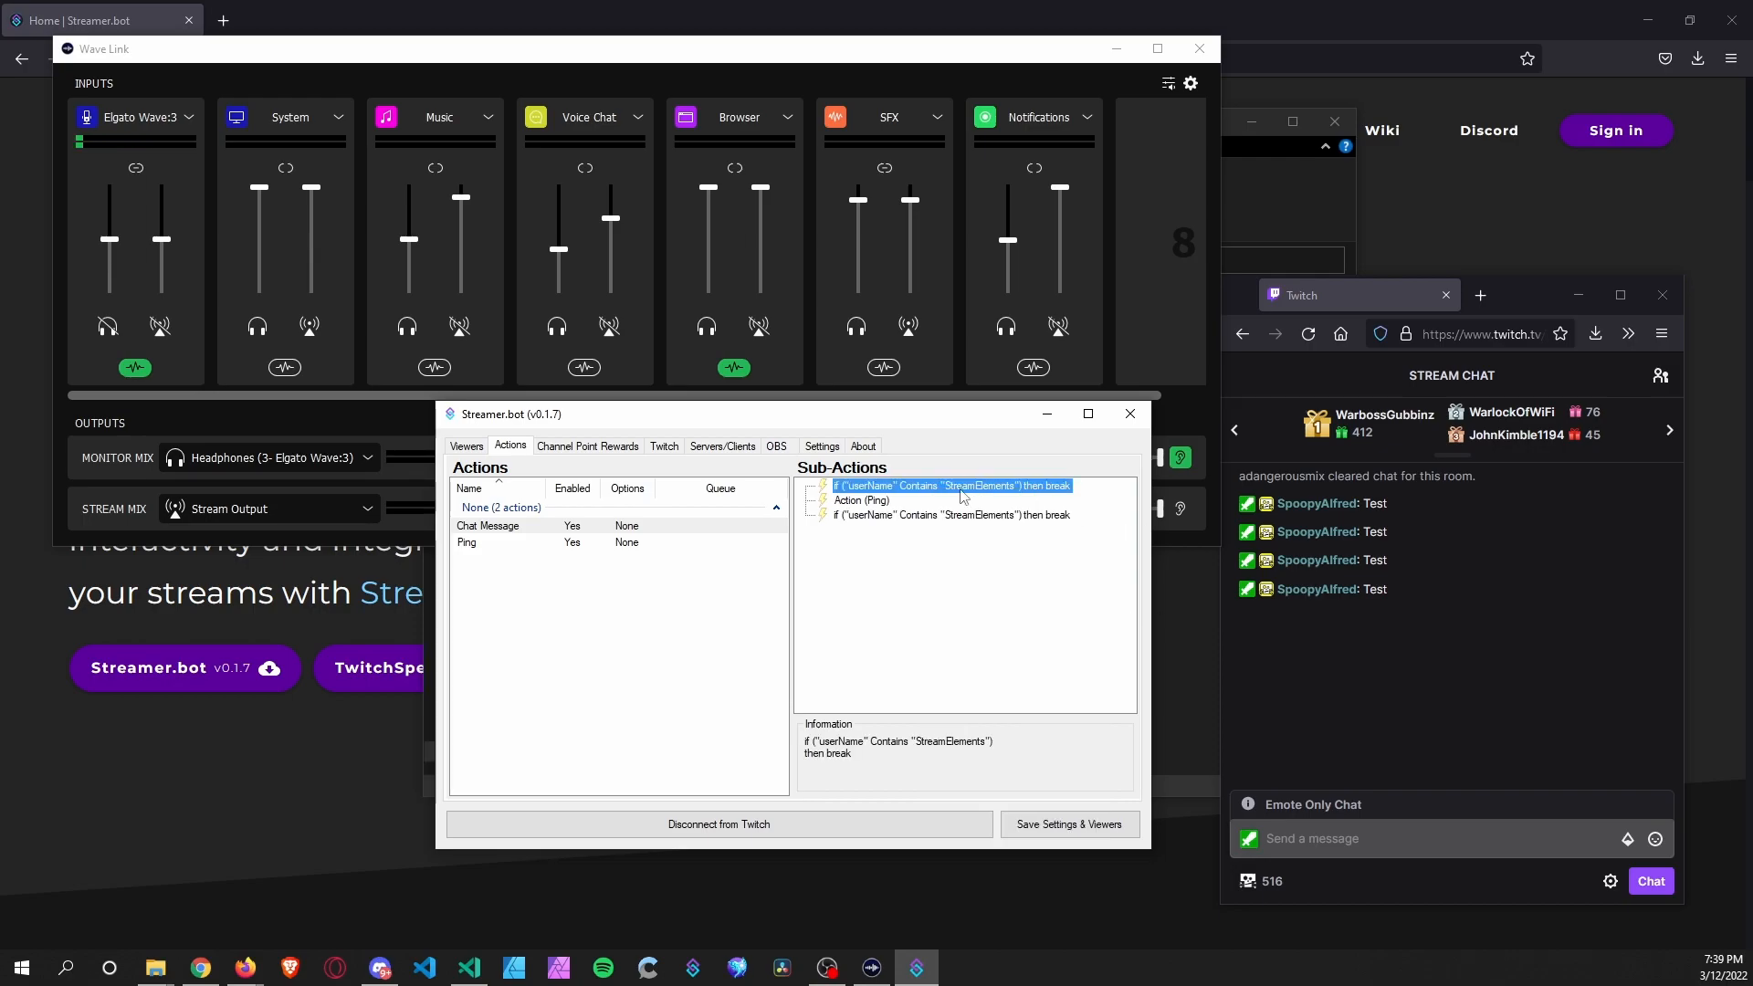
pyautogui.click(947, 516)
pyautogui.doubleClick(993, 516)
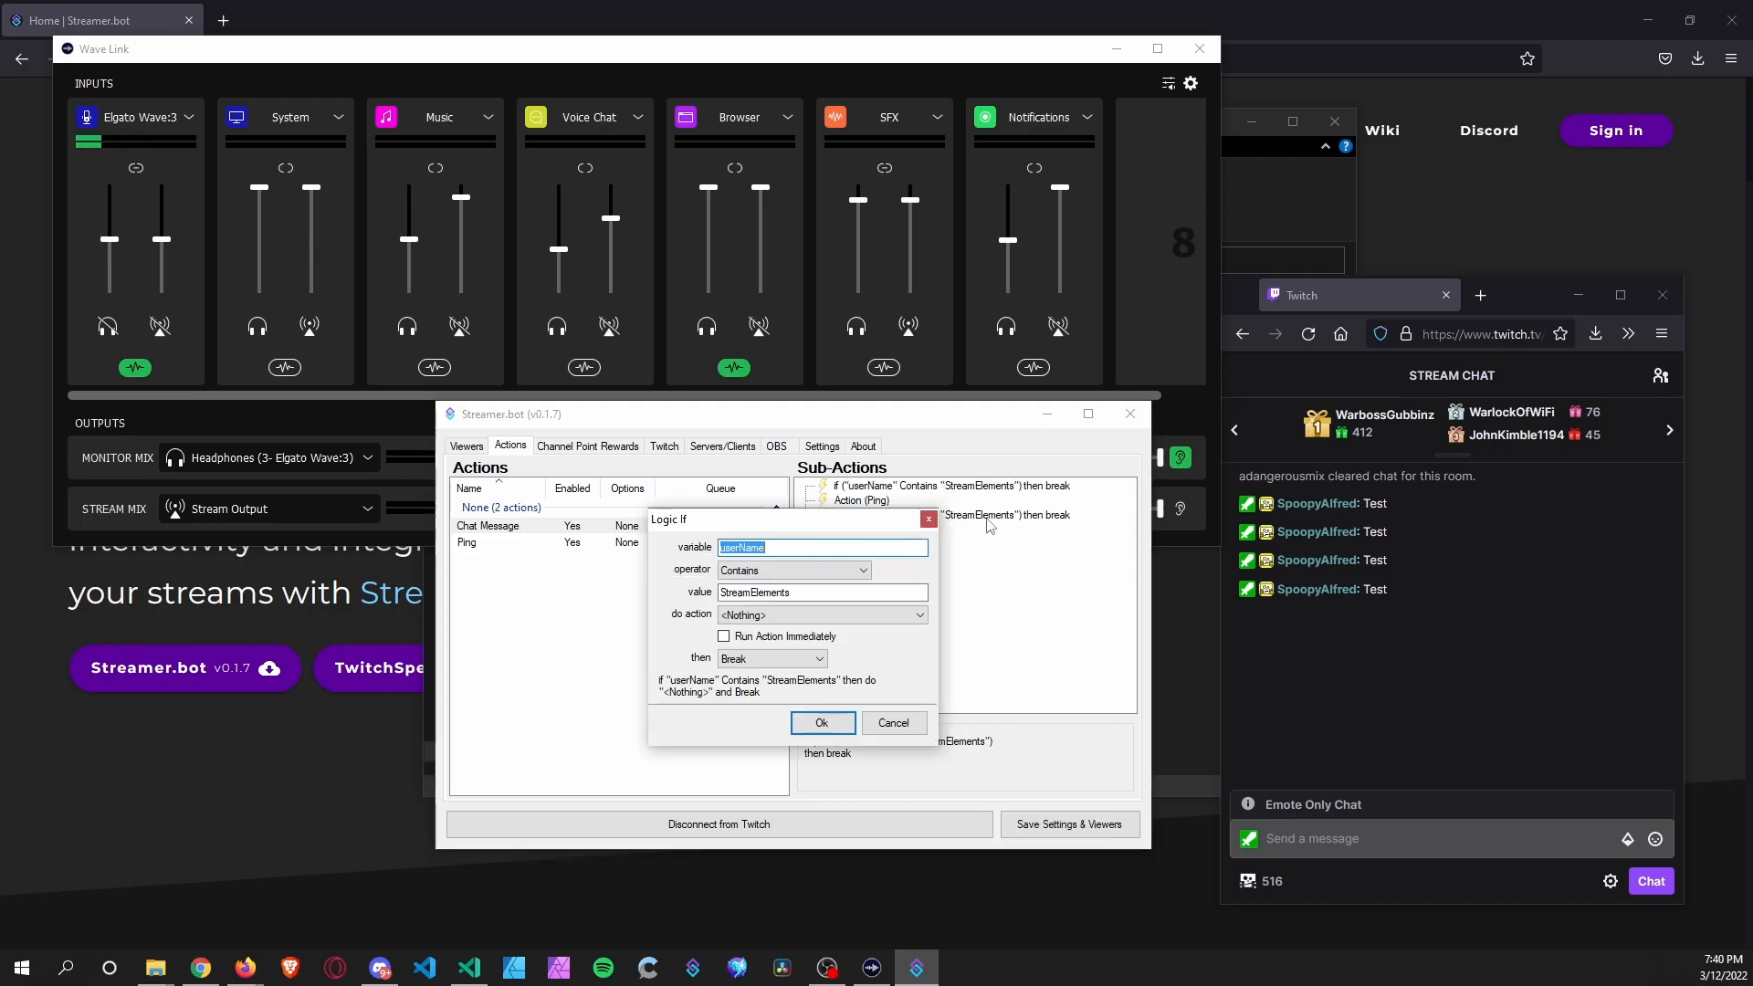
pyautogui.moveTo(792, 592); pyautogui.dragTo(731, 591)
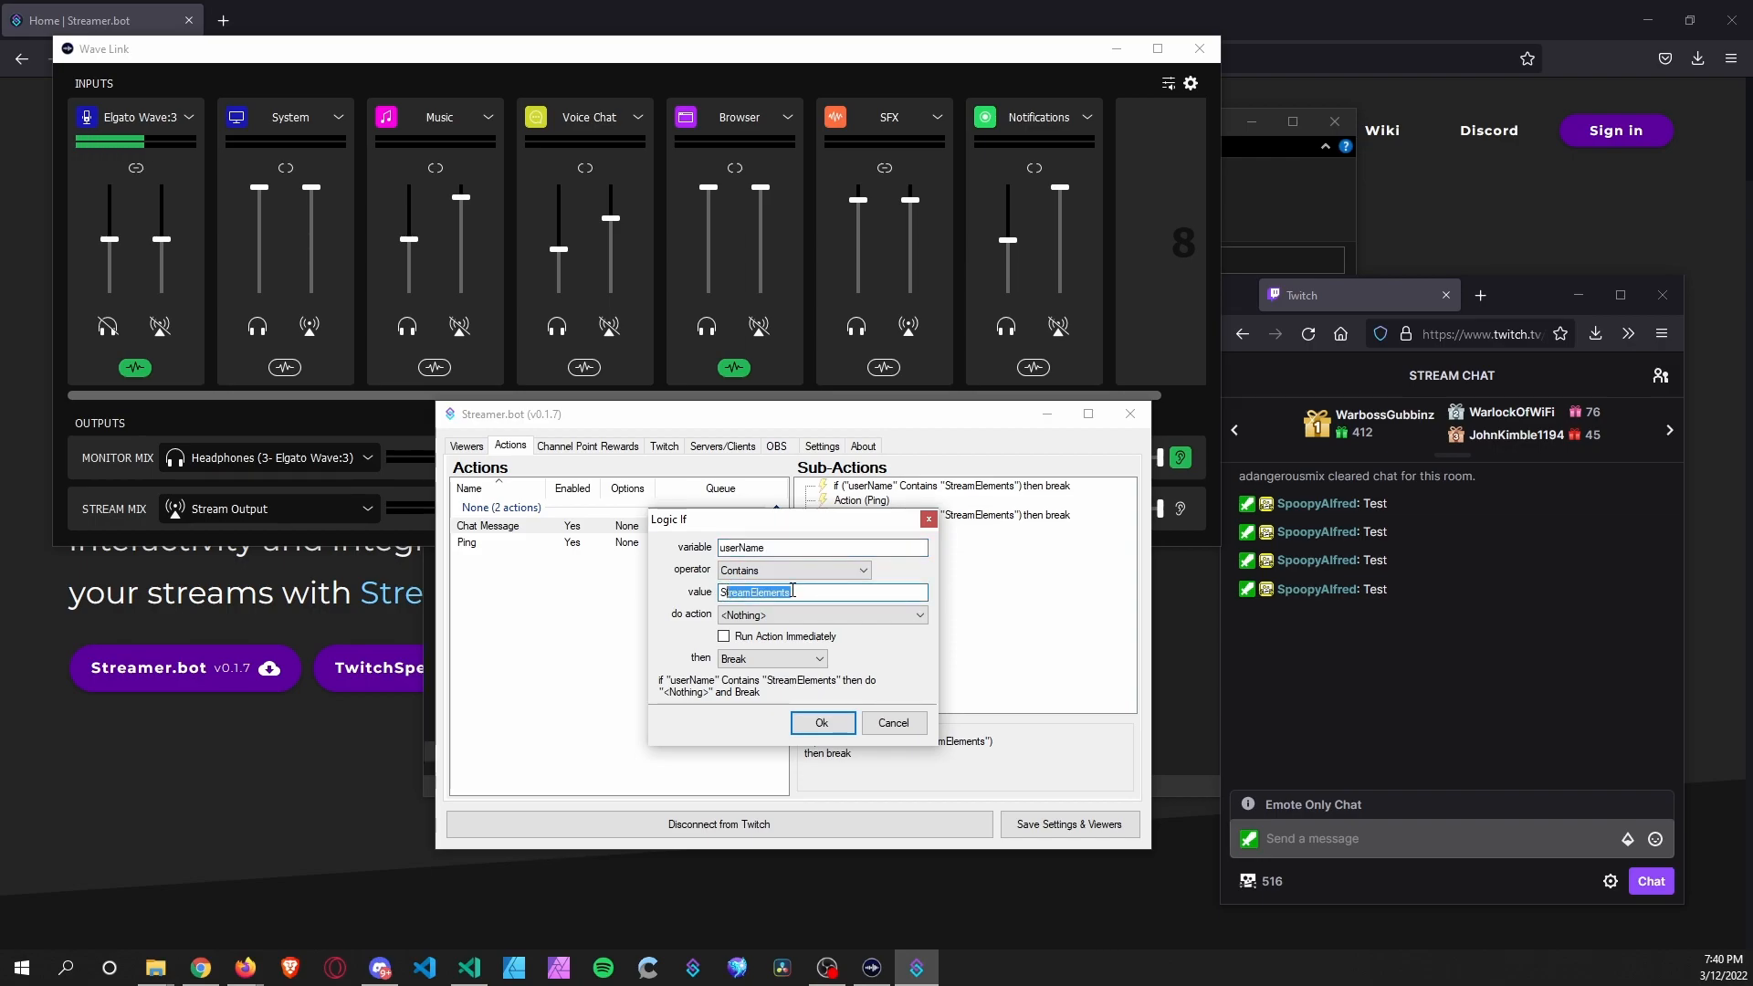
pyautogui.write('poop')
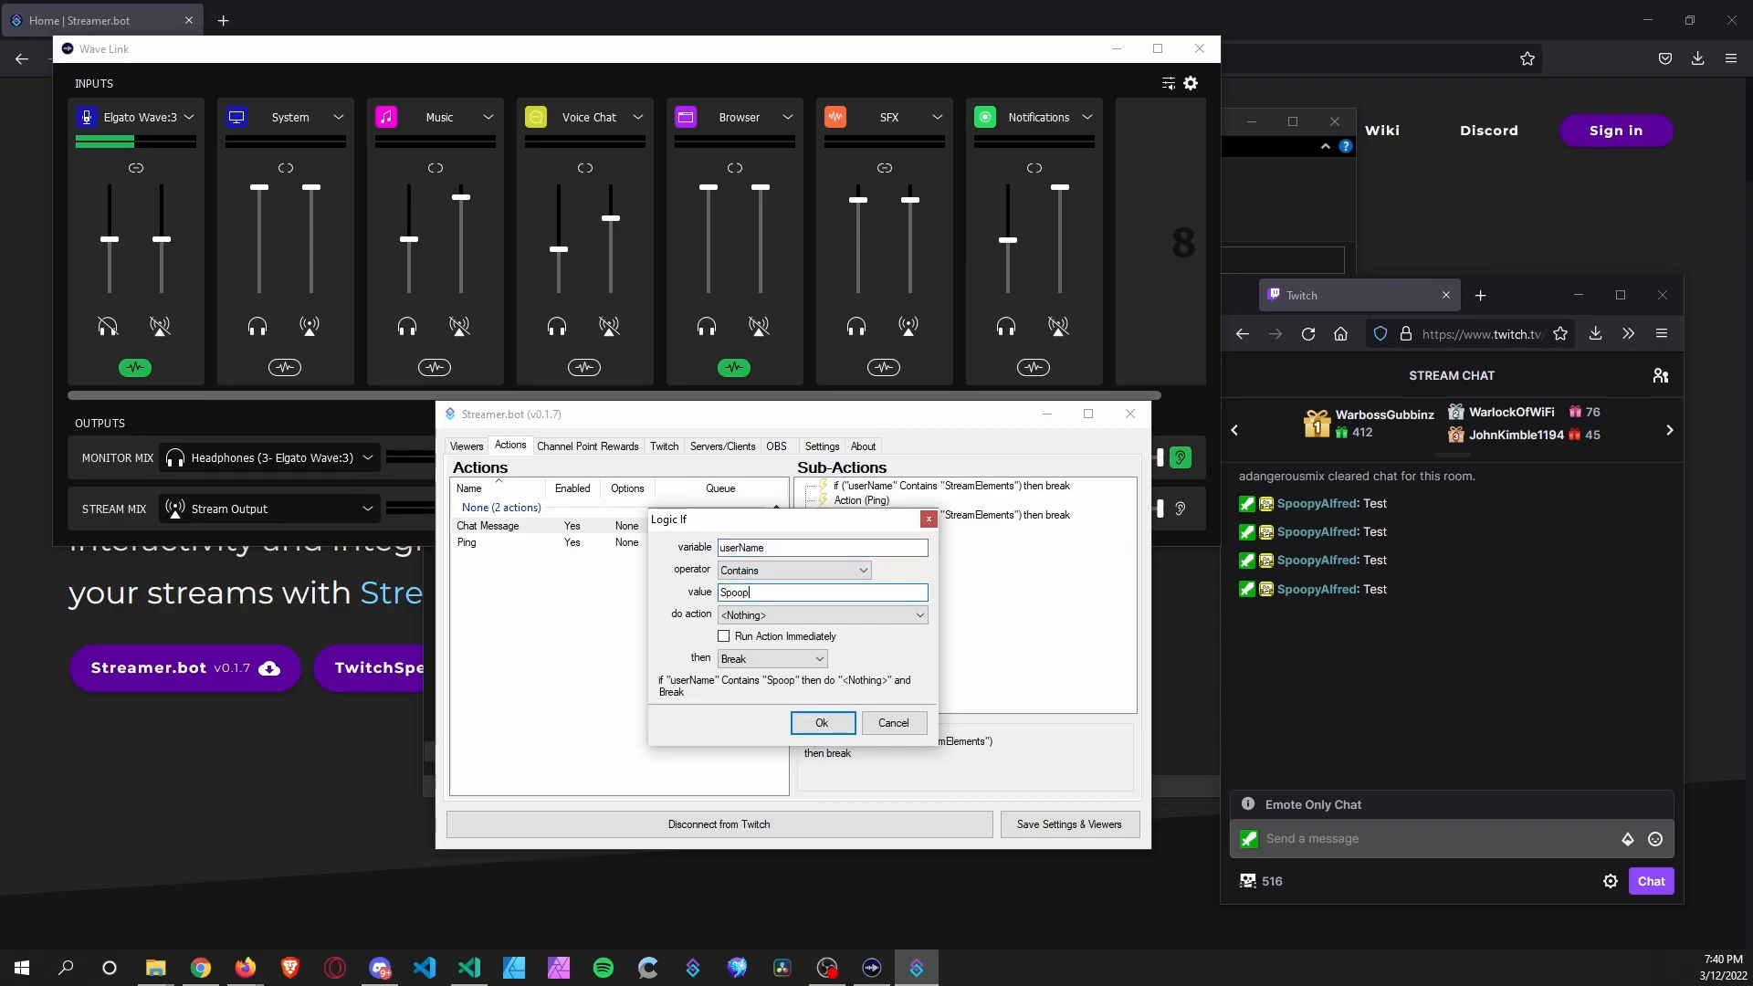
pyautogui.write('yAlfred')
pyautogui.click(819, 724)
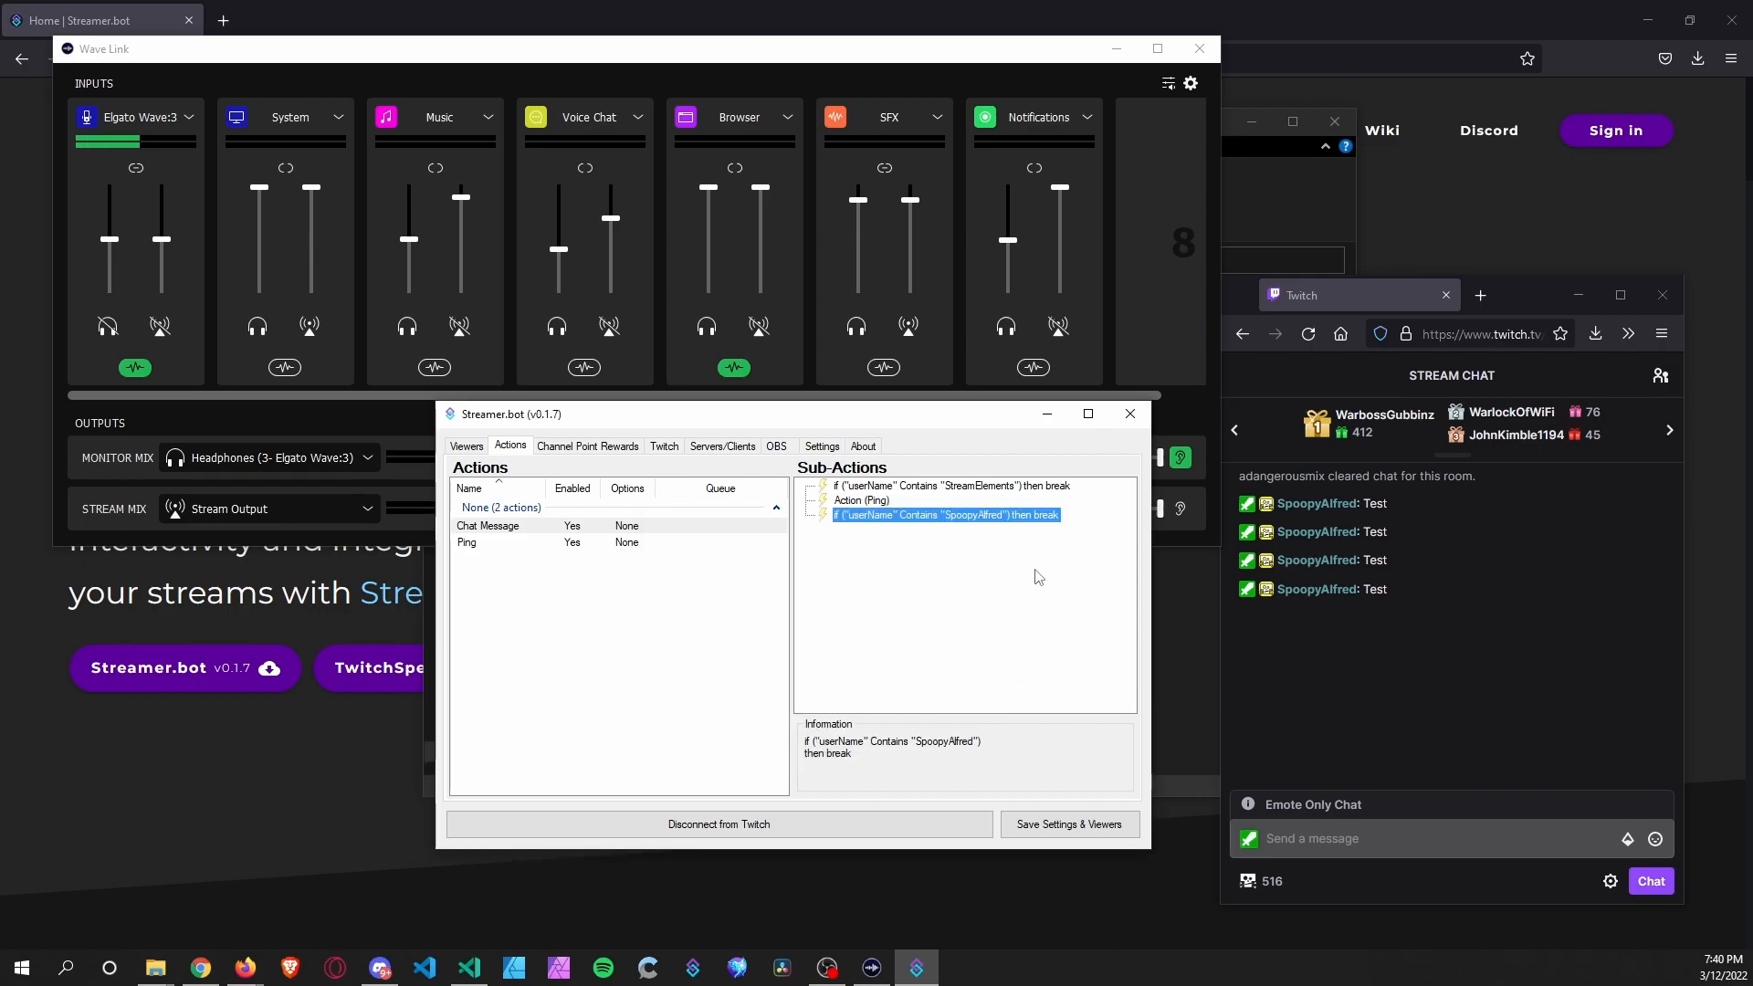
# Move the new username check up so it runs before Ping.
pyautogui.rightClick(975, 519)
pyautogui.moveTo(1085, 822)
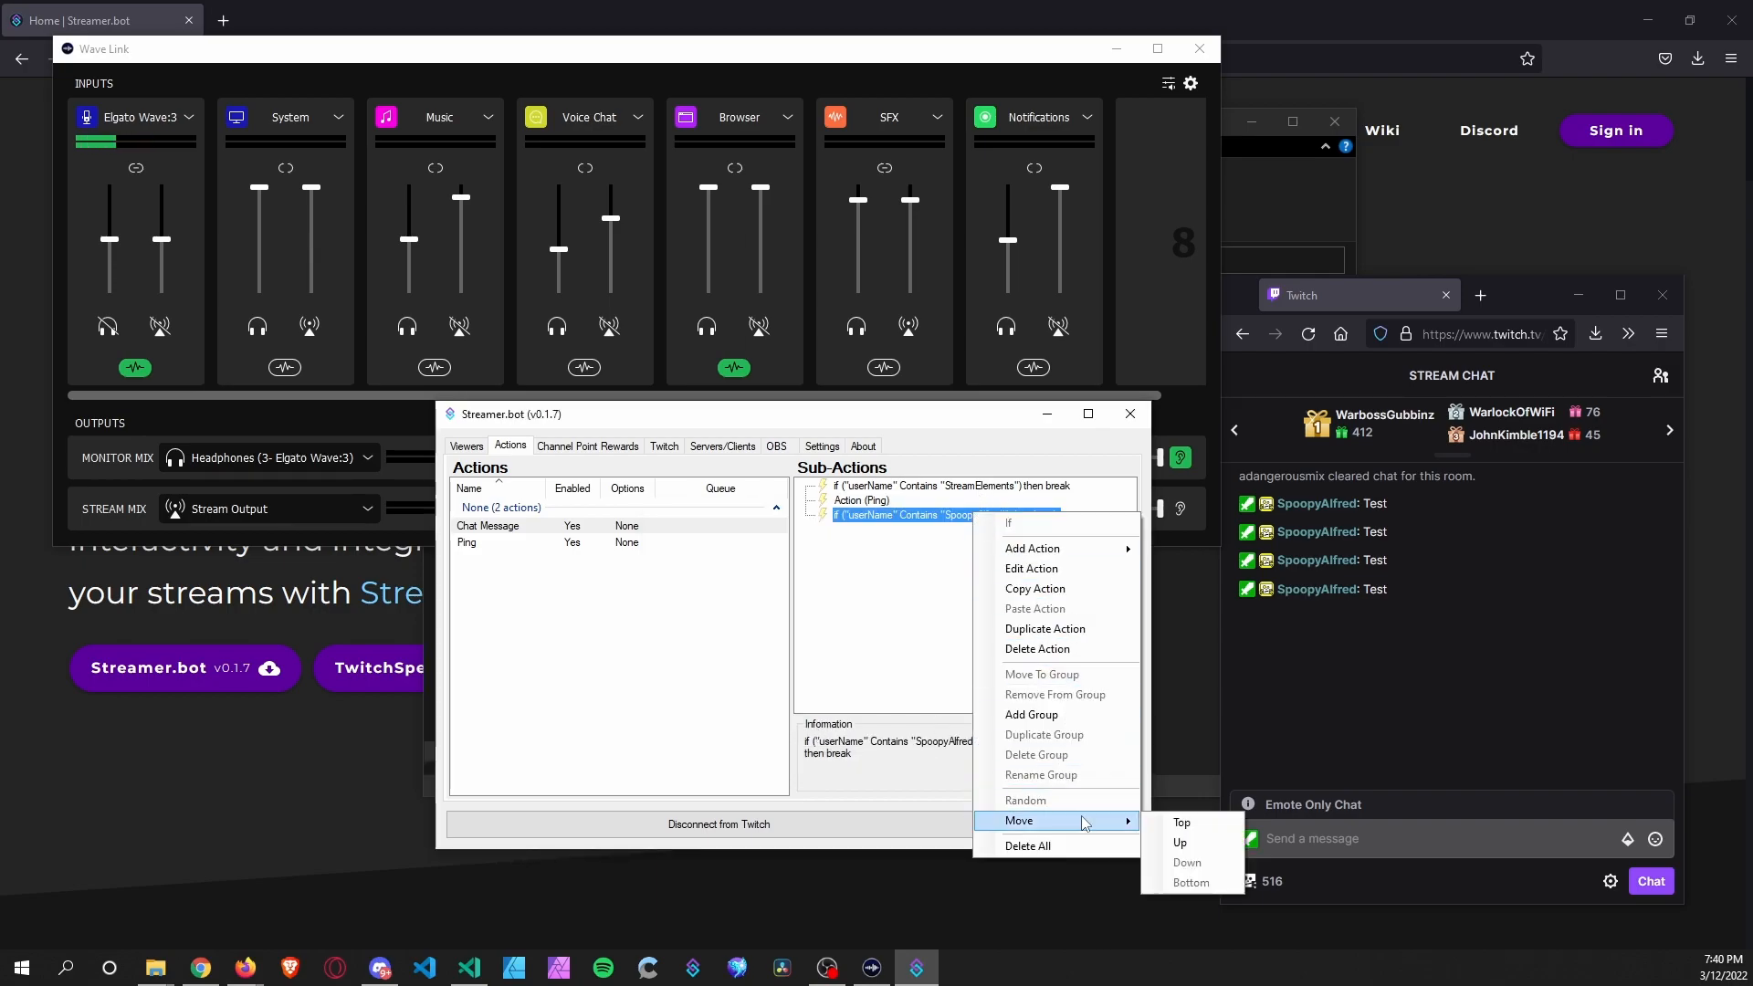
pyautogui.click(1174, 845)
pyautogui.click(957, 602)
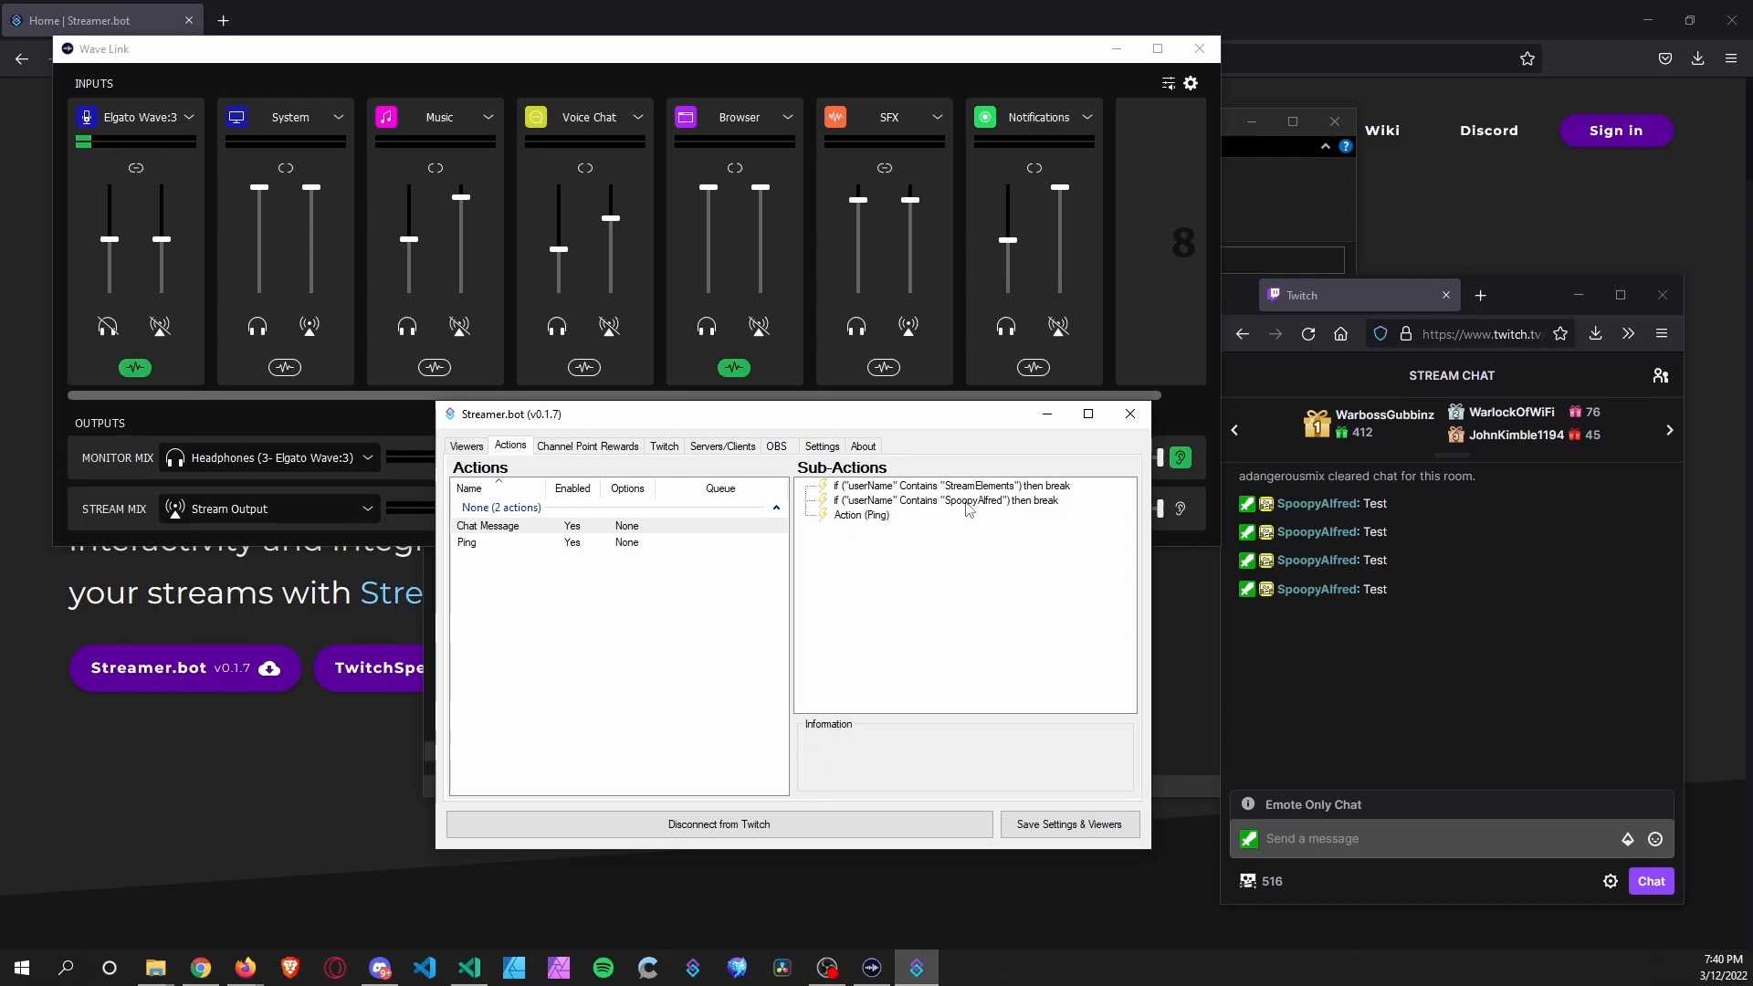
pyautogui.click(1333, 838)
# With Notifications audio unmuted, send a Test message to check the username filter.
pyautogui.write('Test')
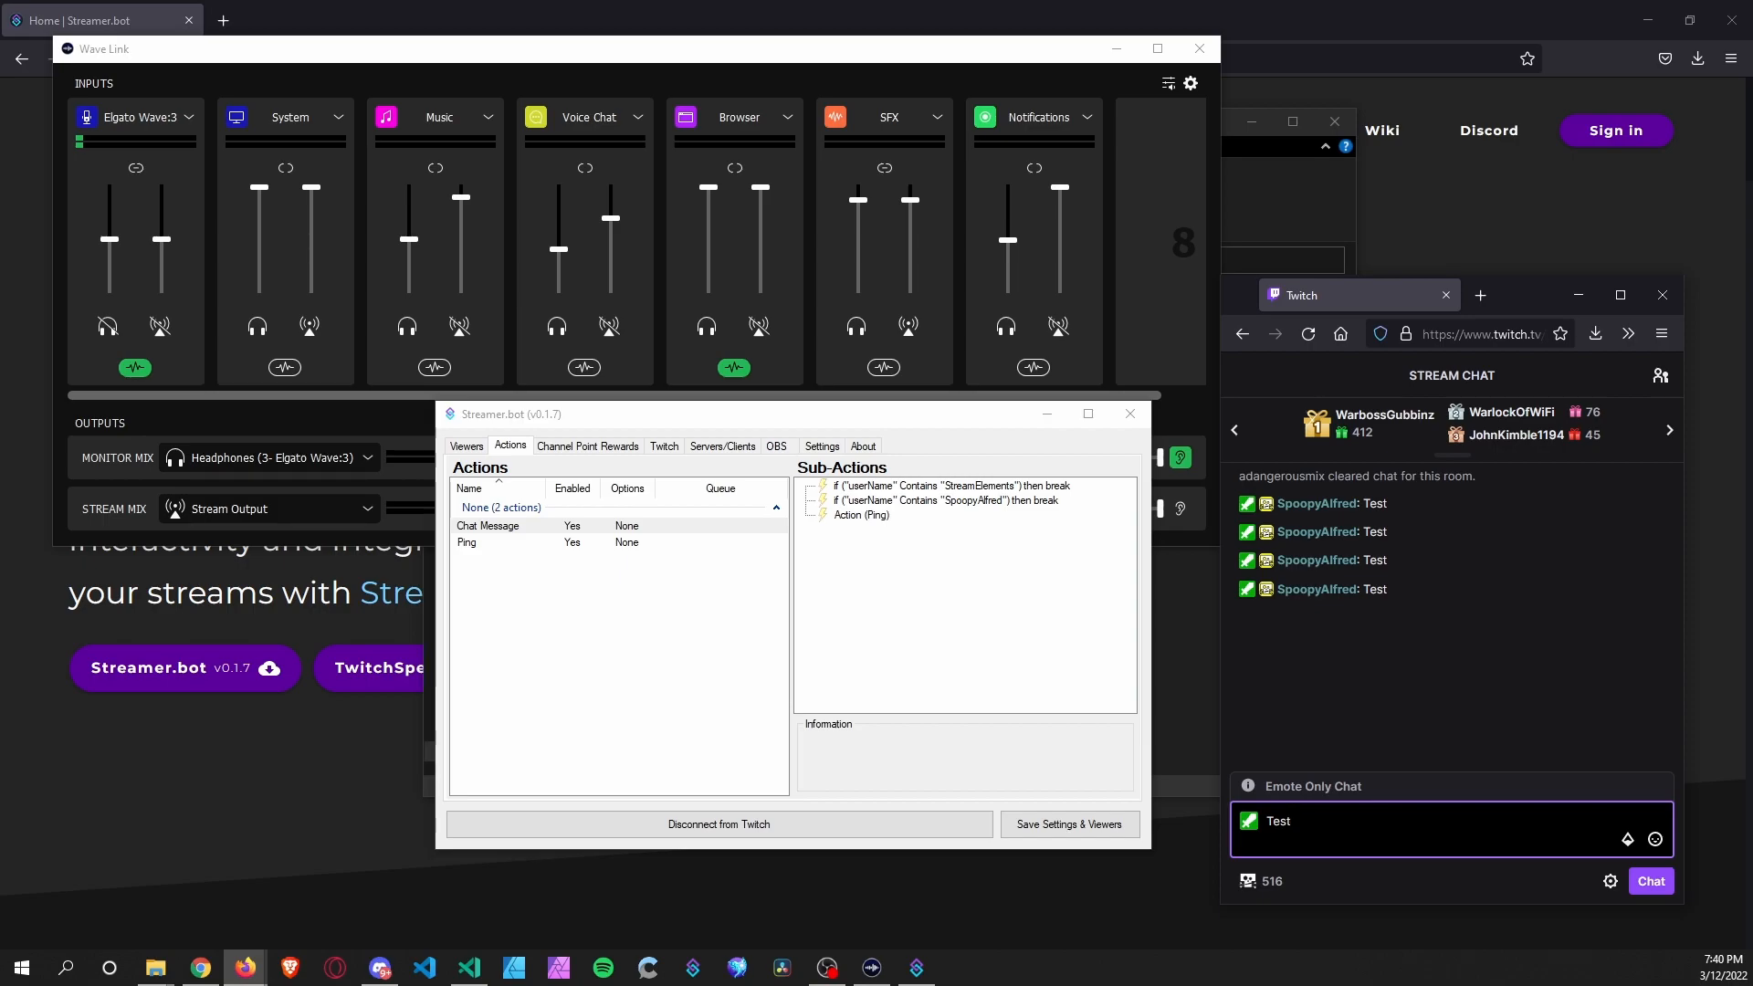
pyautogui.click(1058, 327)
pyautogui.click(1369, 833)
pyautogui.press('Return')
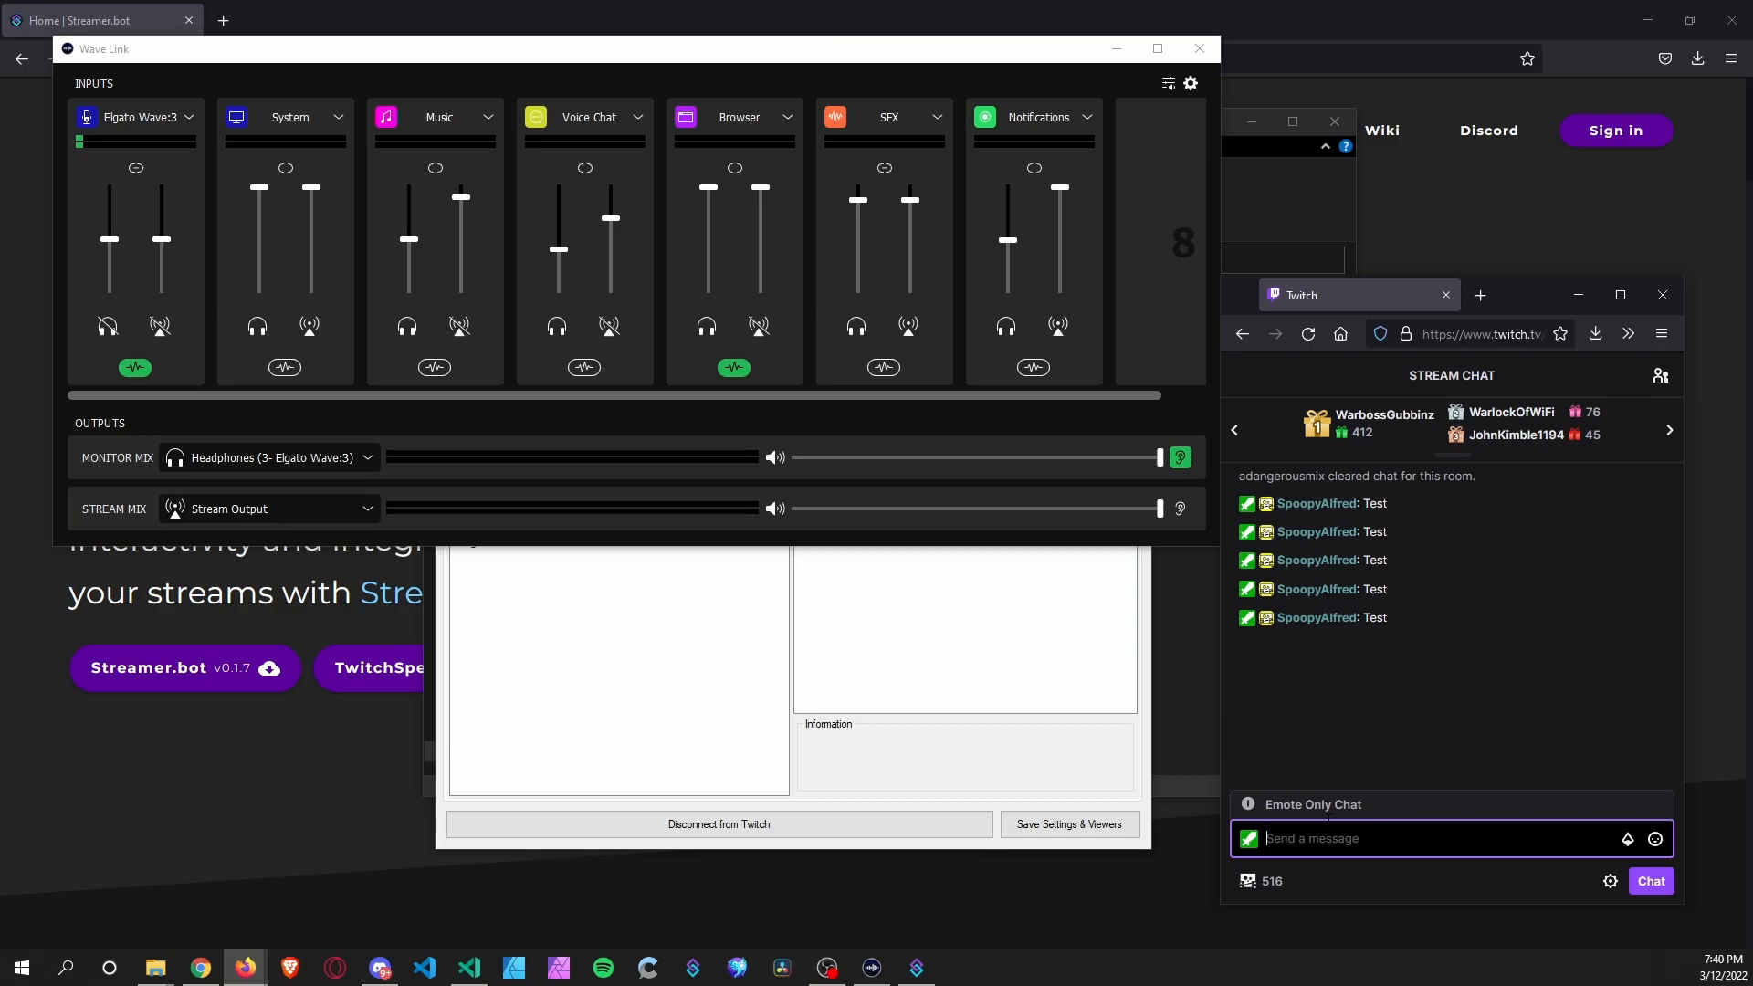
pyautogui.click(826, 667)
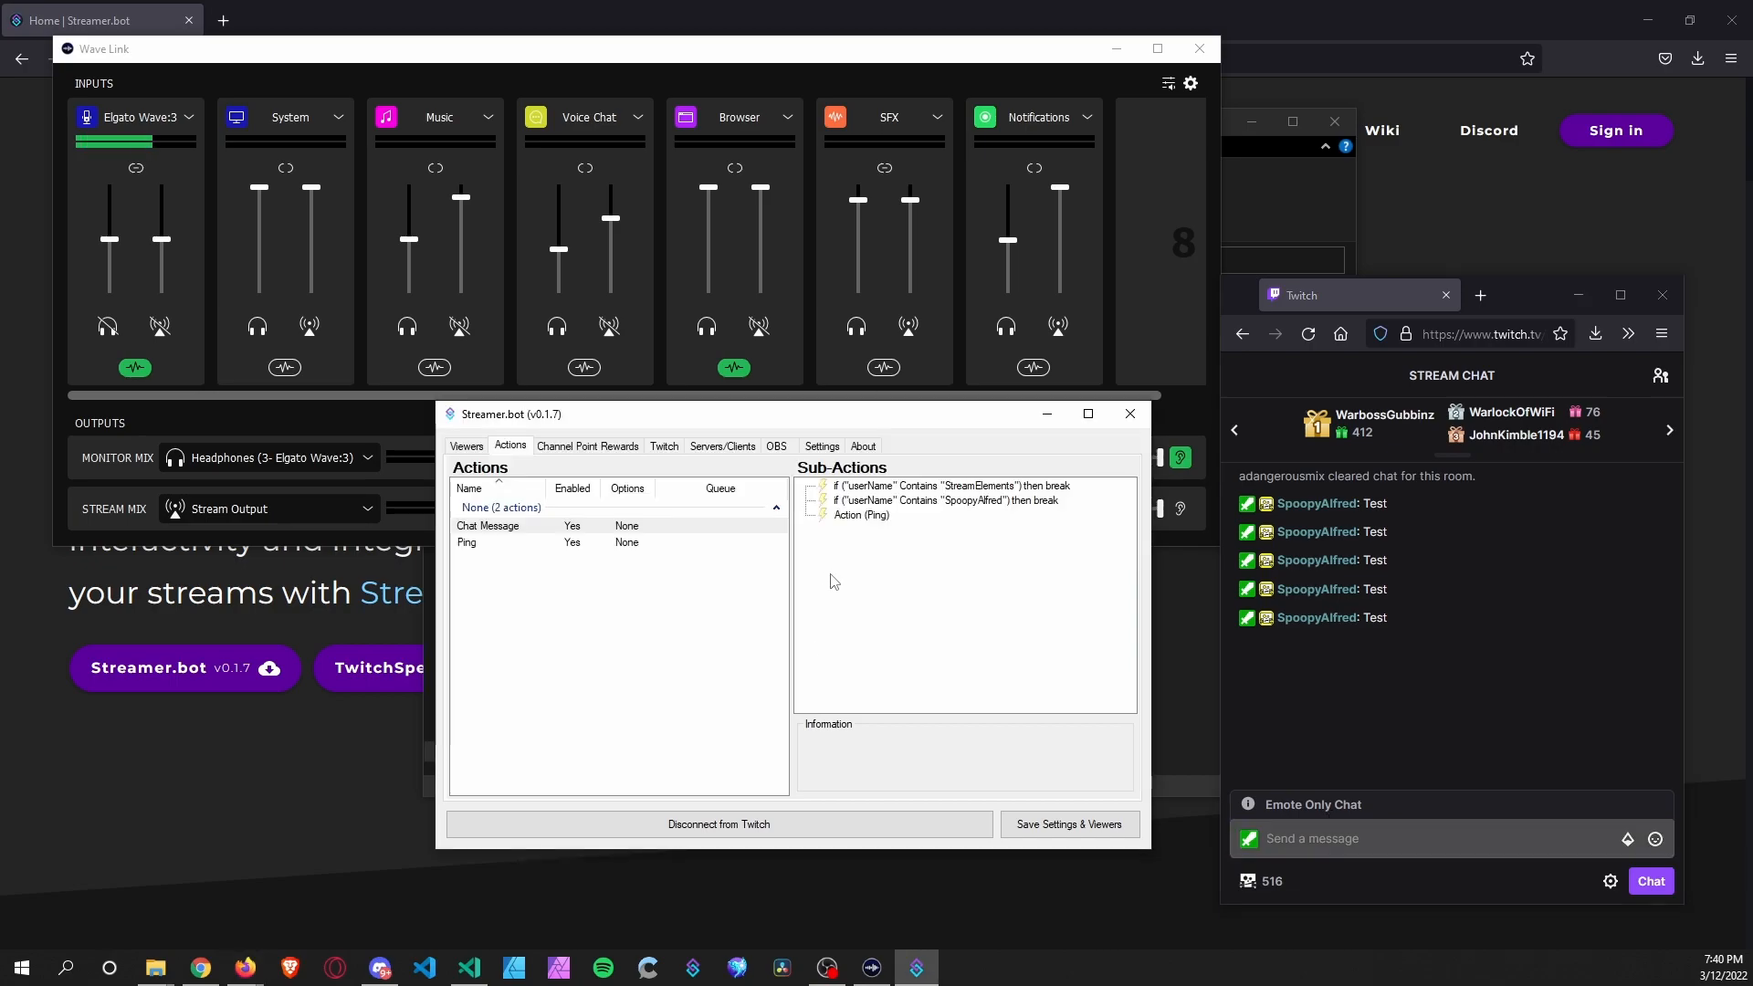
# Move the username check below Ping and send another Test message.
pyautogui.click(891, 505)
pyautogui.rightClick(938, 502)
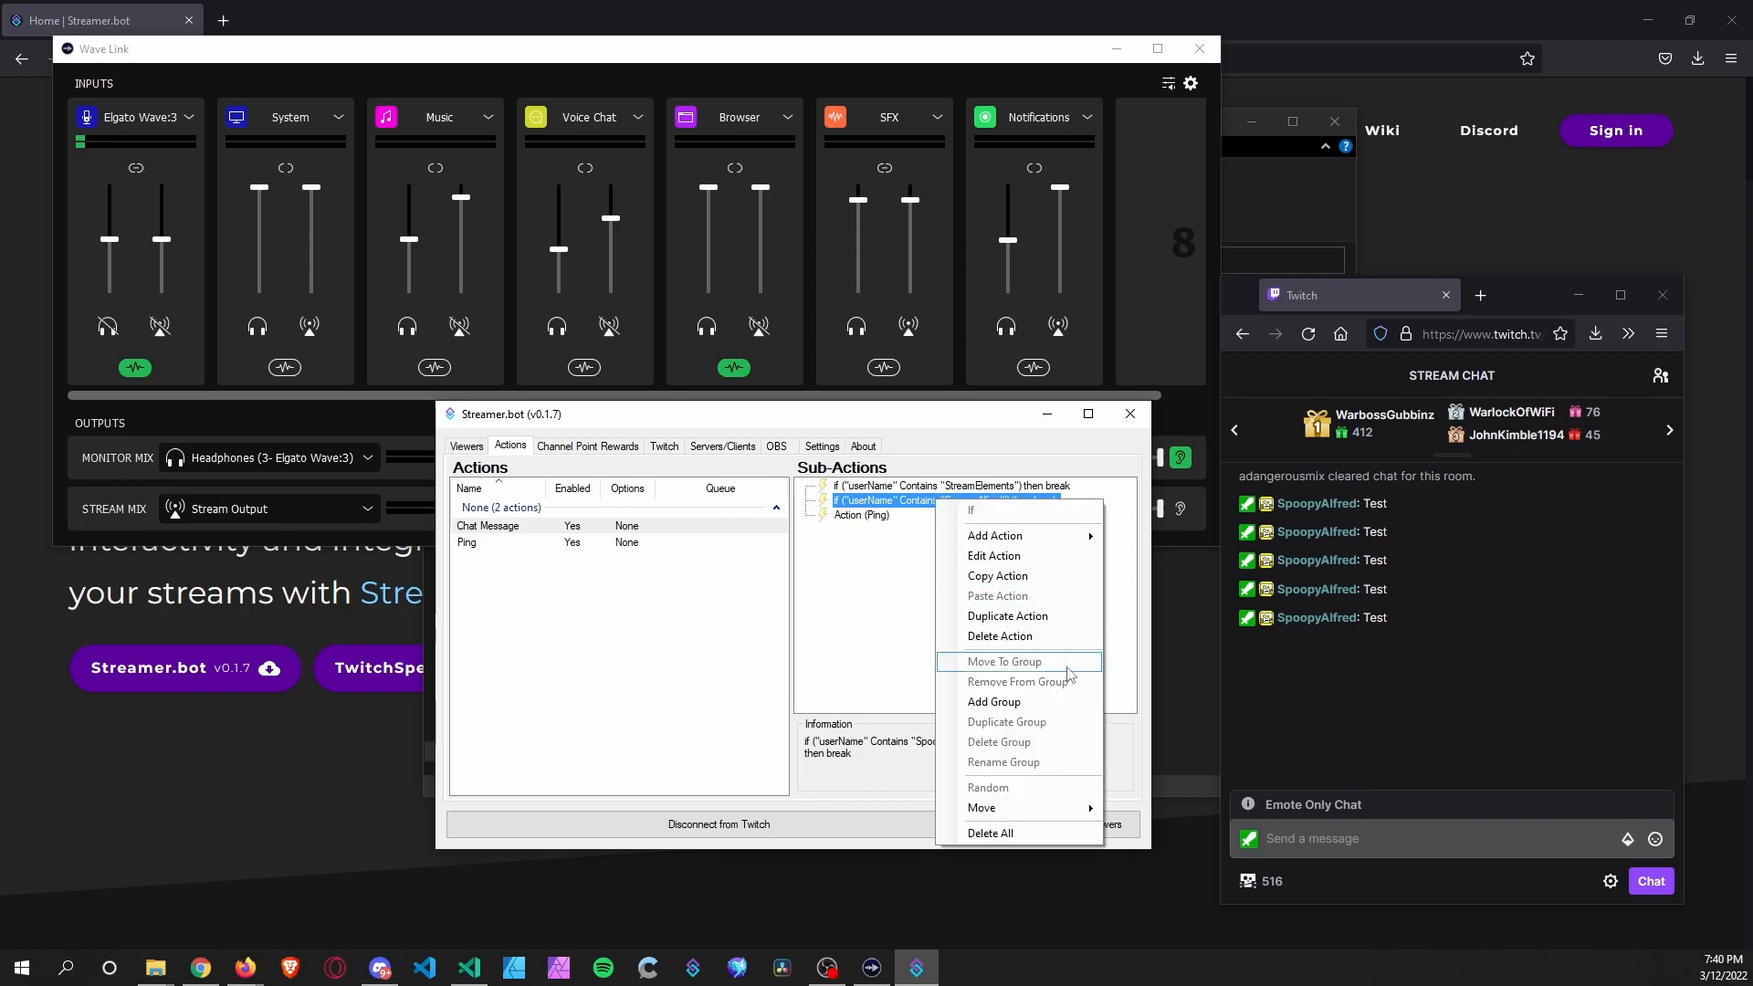
pyautogui.moveTo(1047, 811)
pyautogui.click(1148, 849)
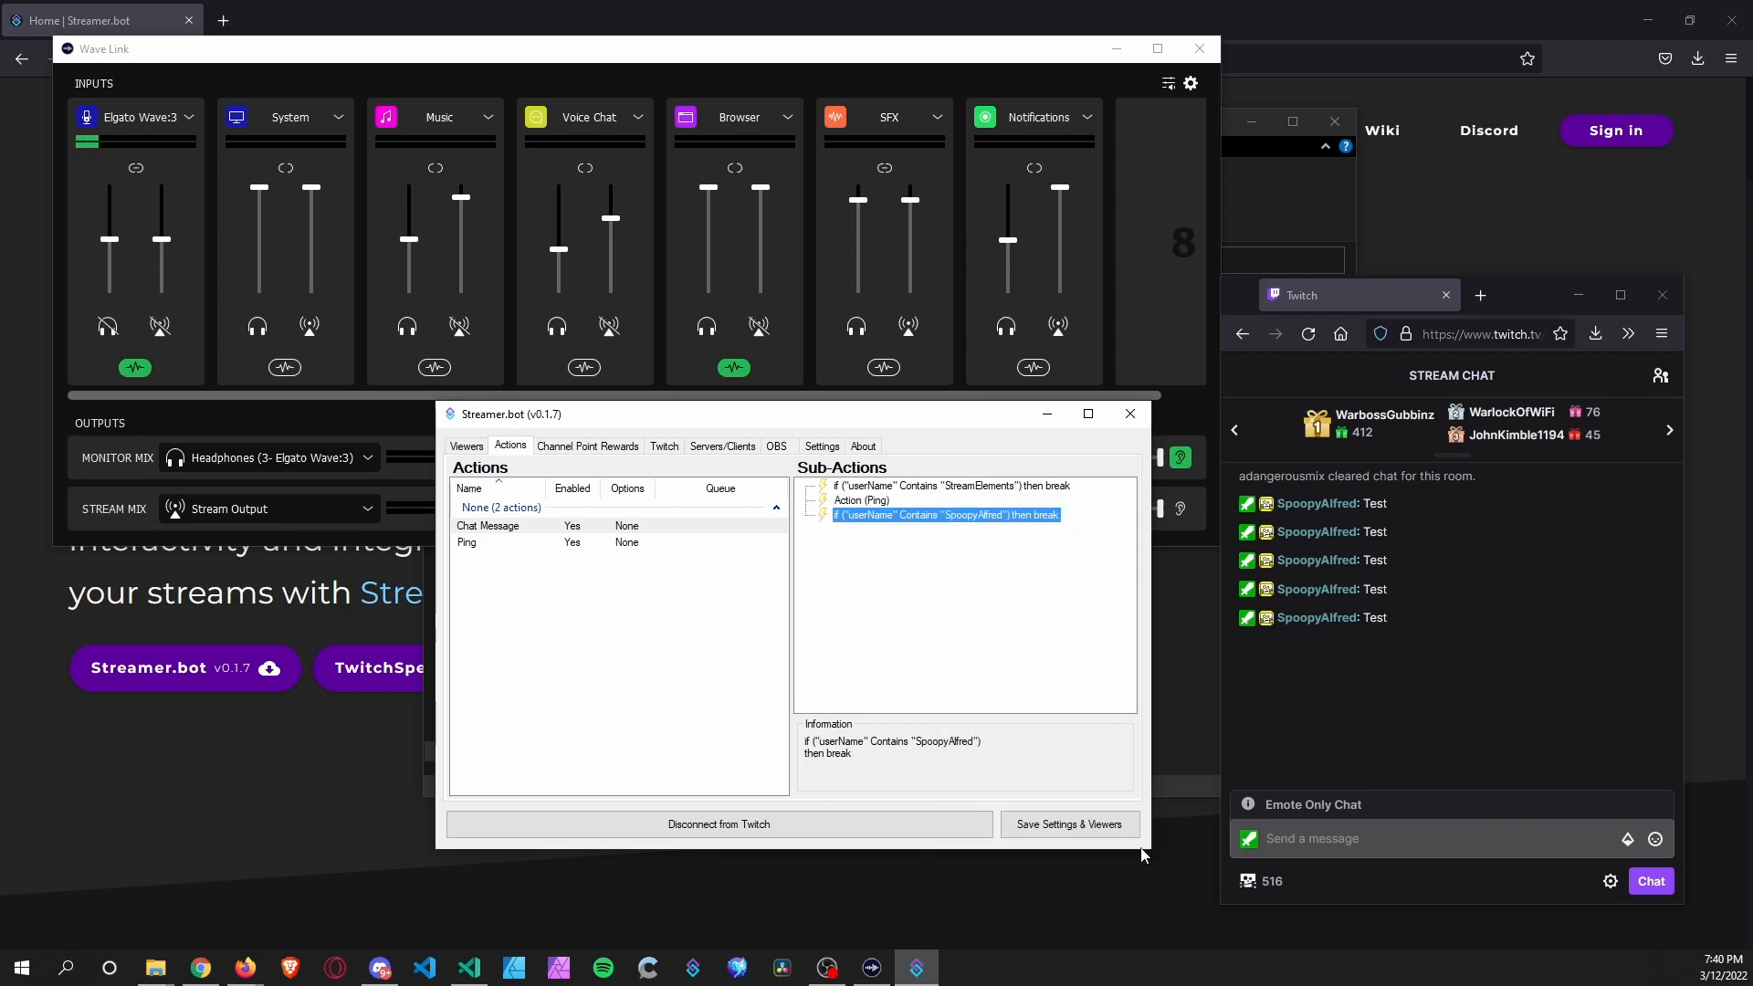
pyautogui.click(1351, 838)
pyautogui.write('Test')
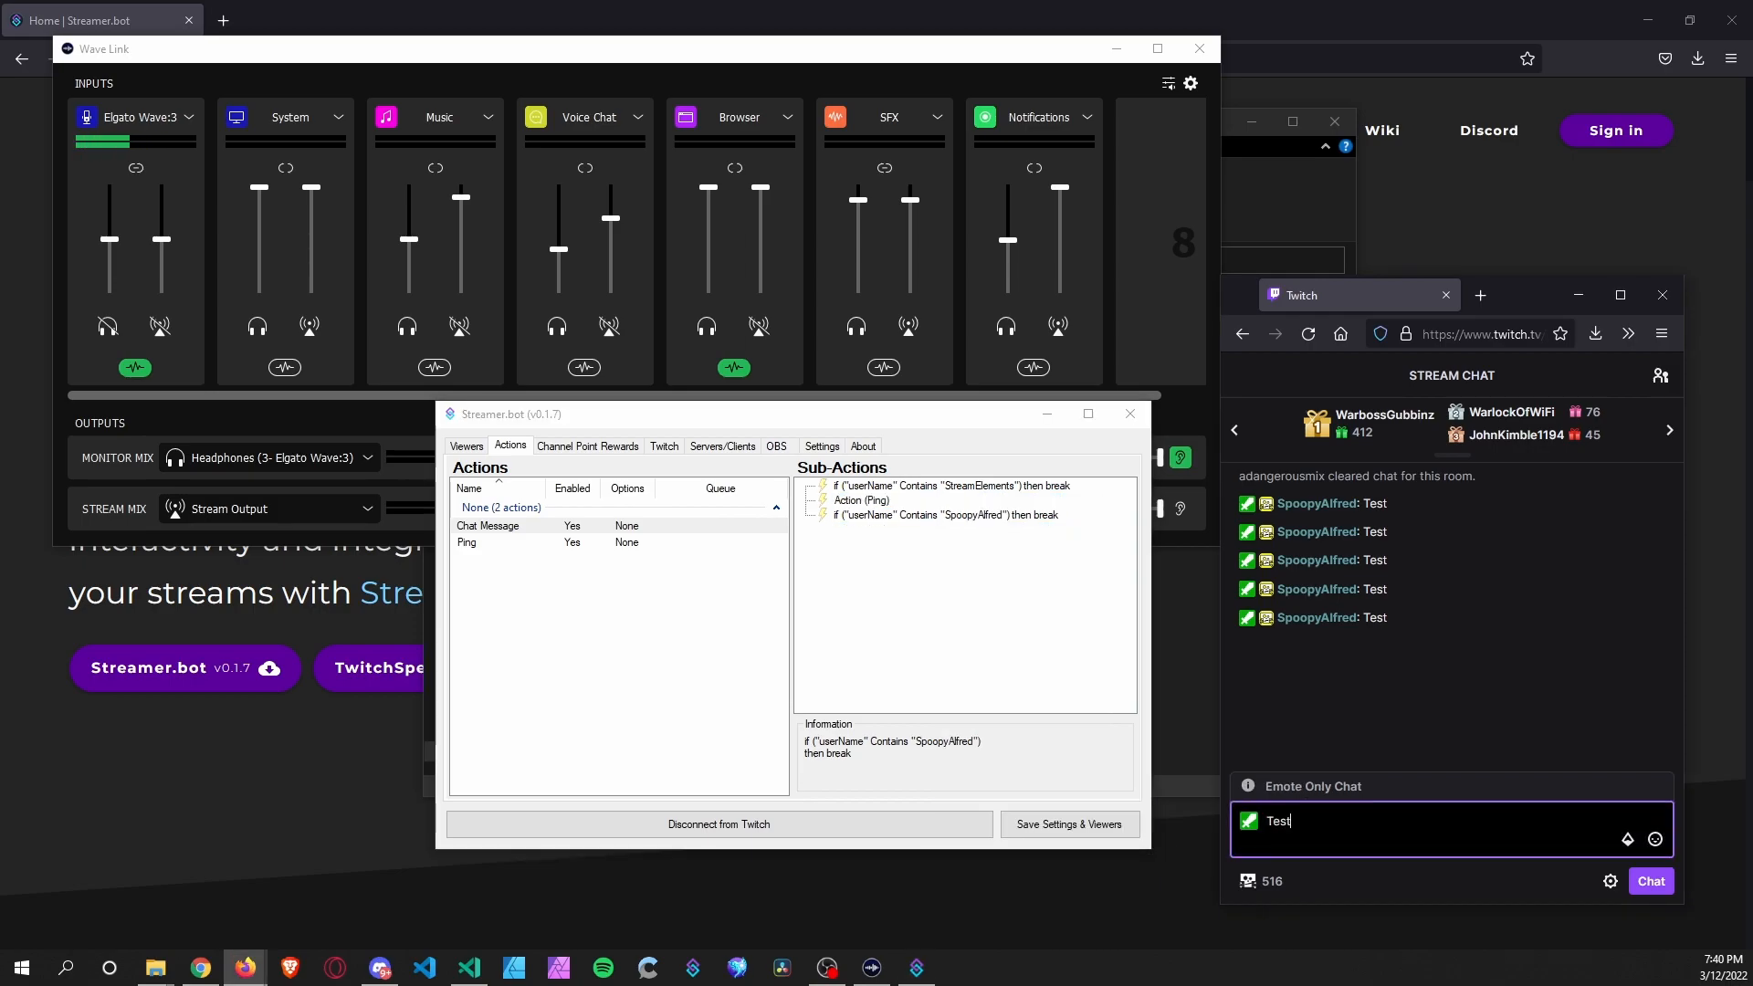
pyautogui.press('Return')
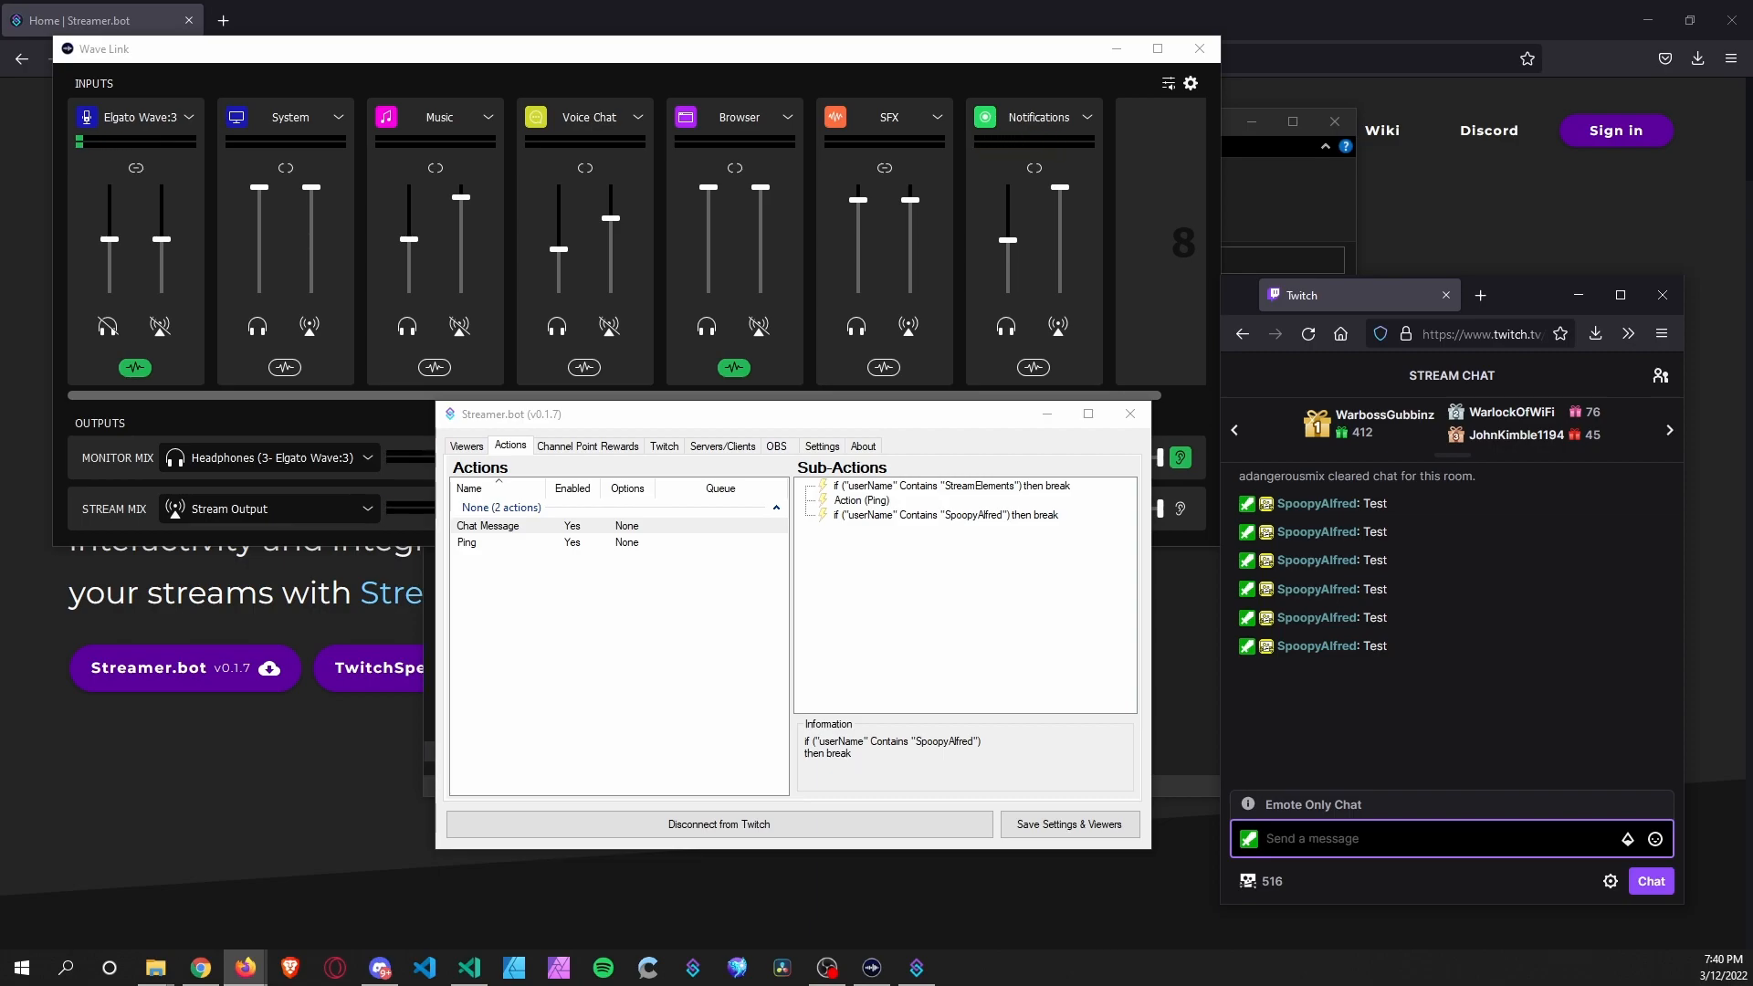
# Move the username check back above the Ping action.
pyautogui.click(952, 516)
pyautogui.rightClick(952, 515)
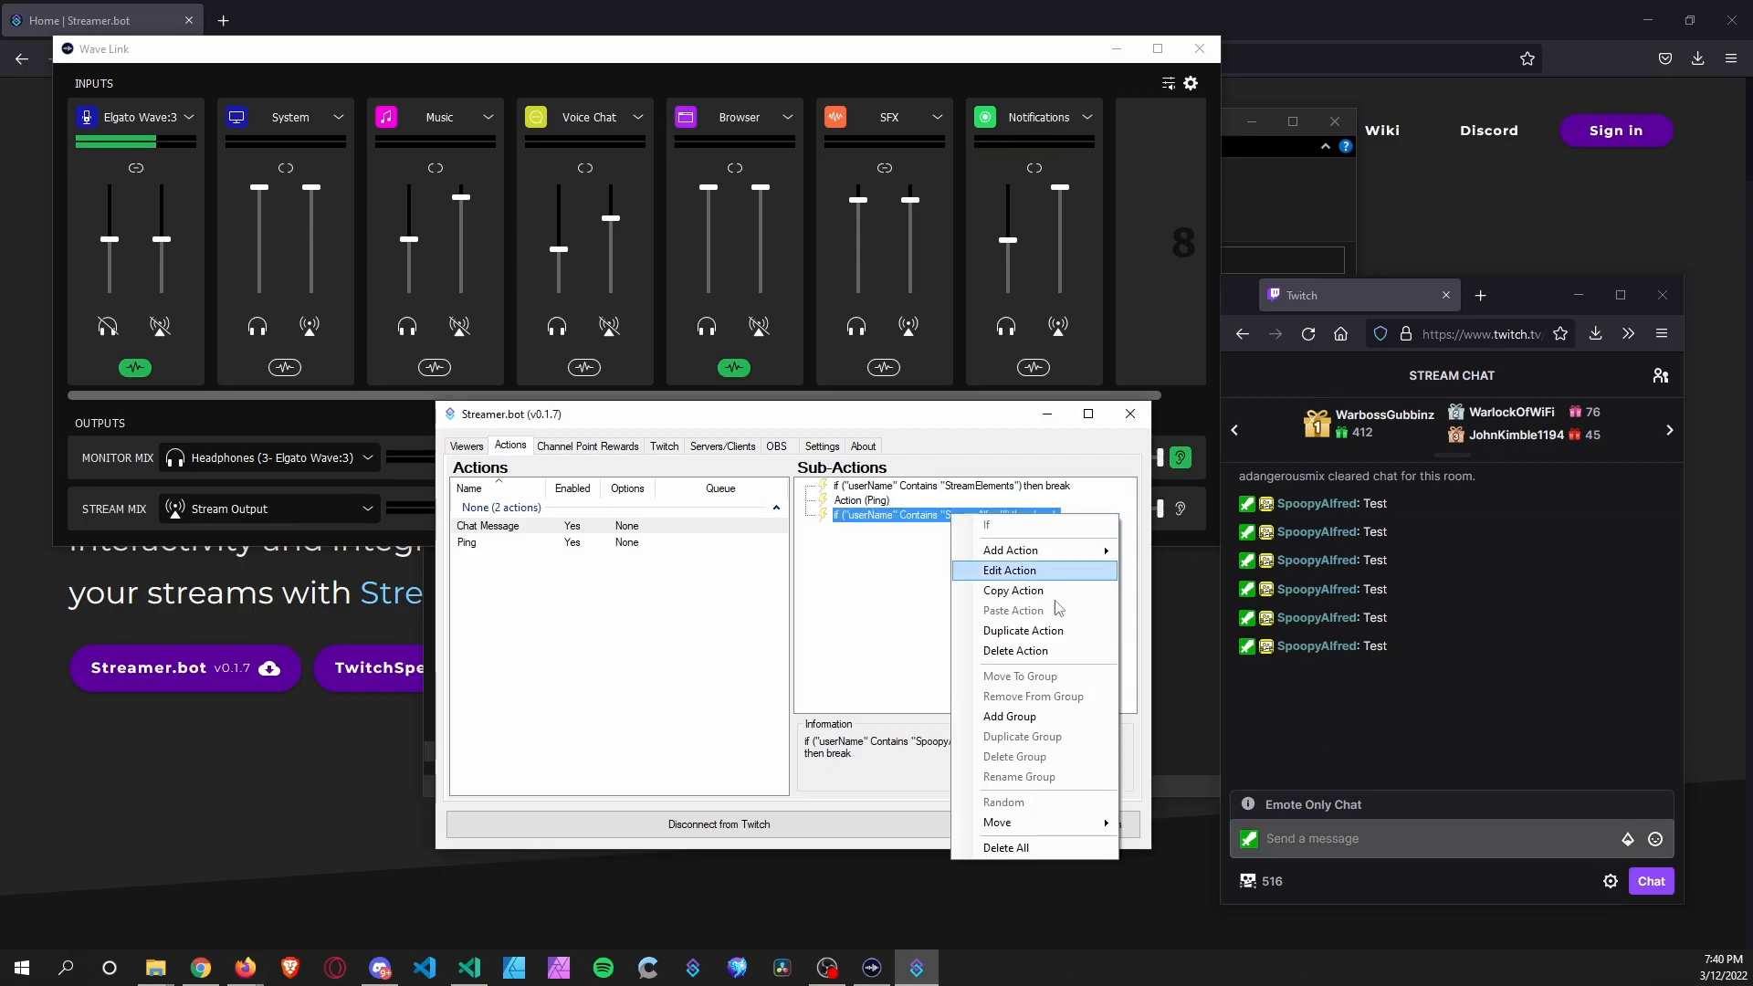
pyautogui.click(1152, 824)
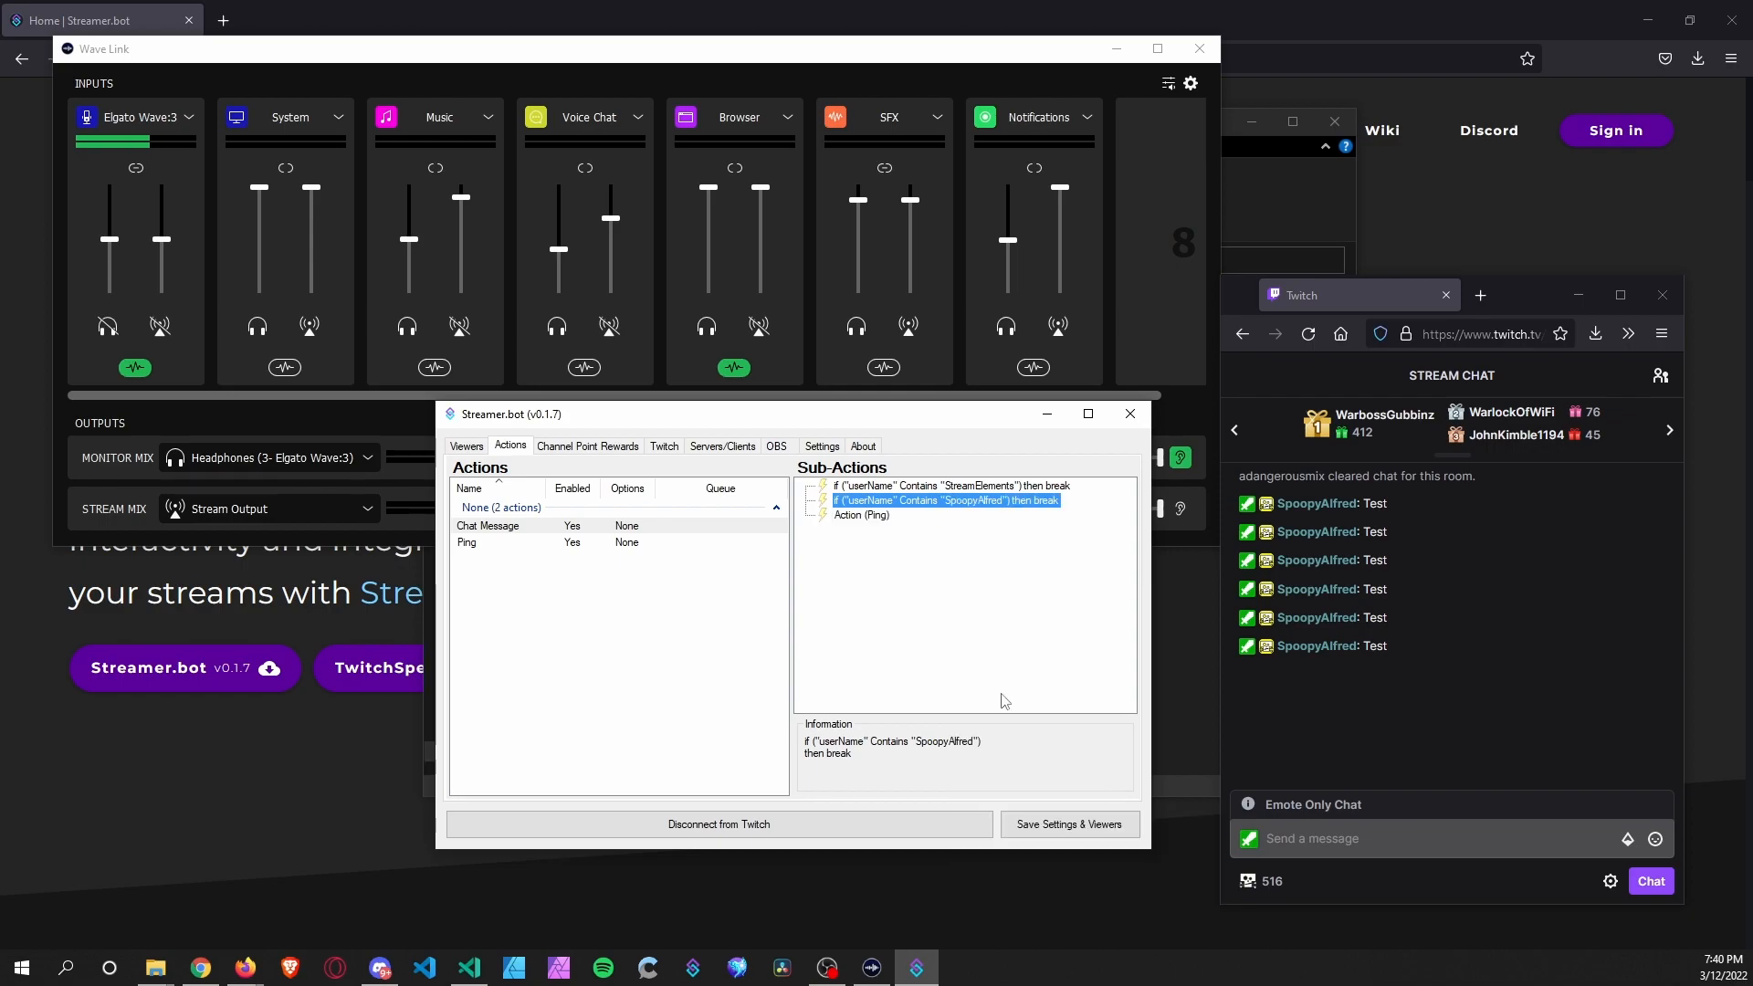